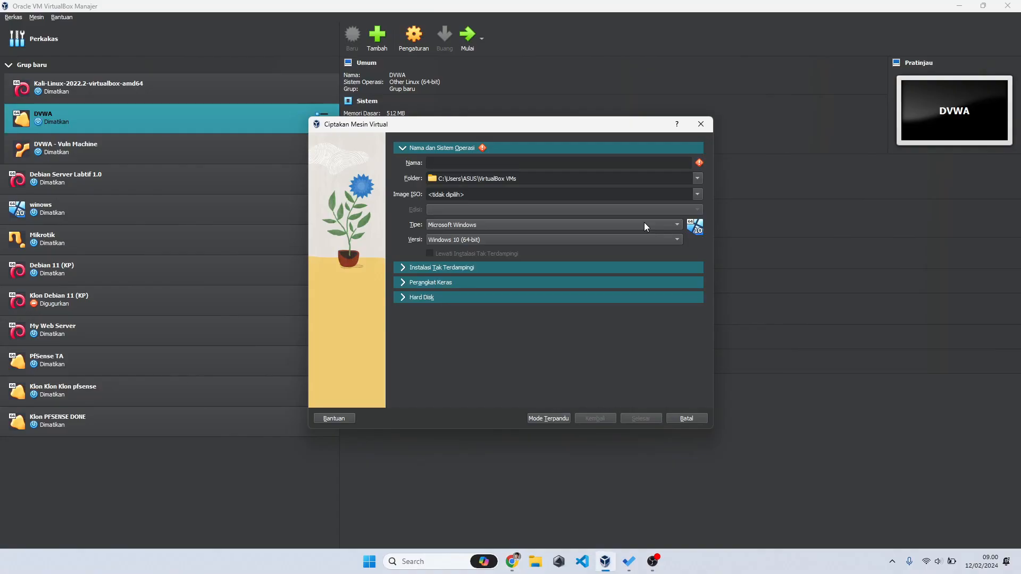
# Step: Set the type to Linux and browse its available versions without picking one
pyautogui.click(636, 226)
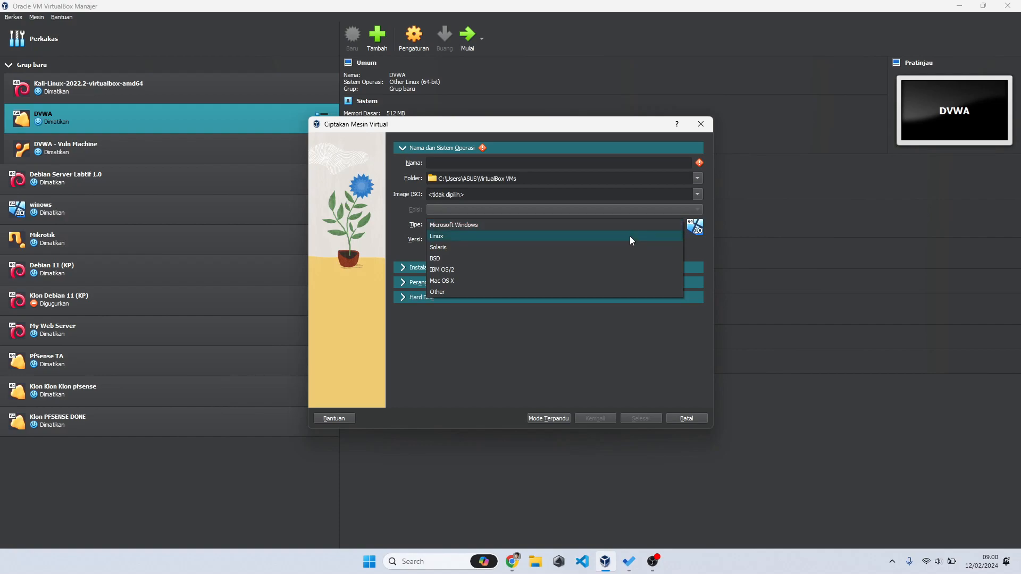
pyautogui.click(629, 236)
pyautogui.click(629, 238)
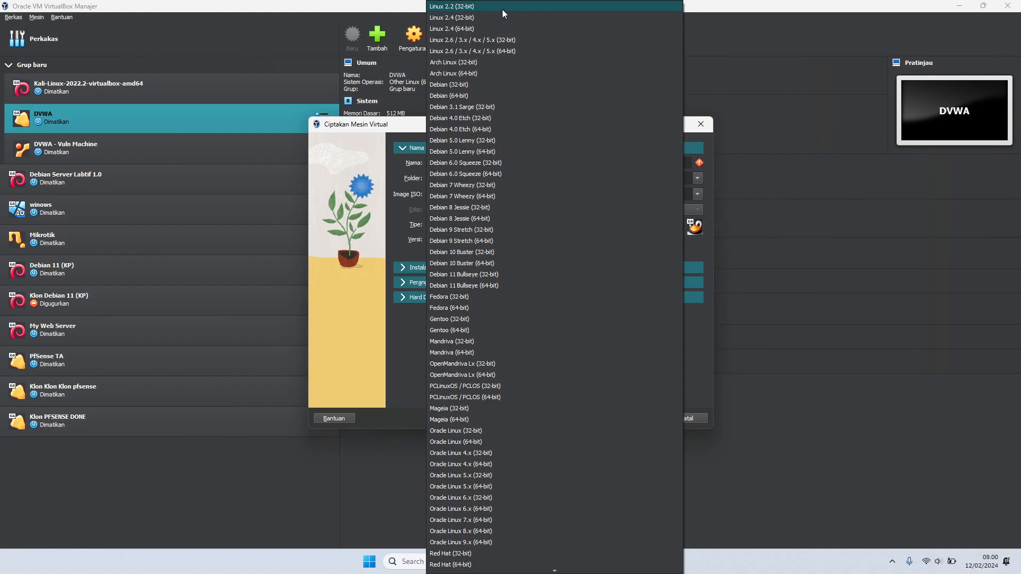
pyautogui.scroll(-18, 544, 240)
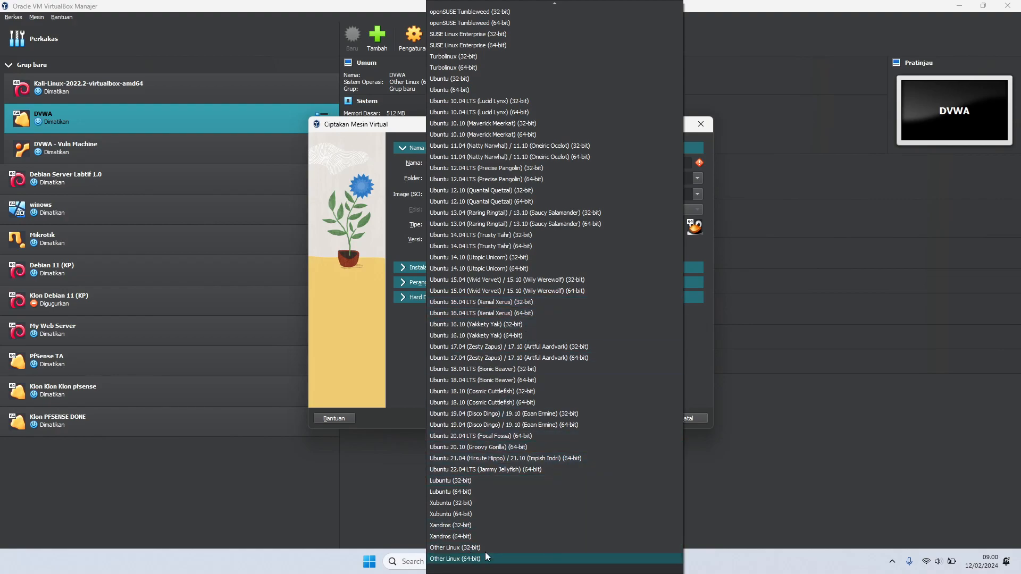
pyautogui.click(411, 360)
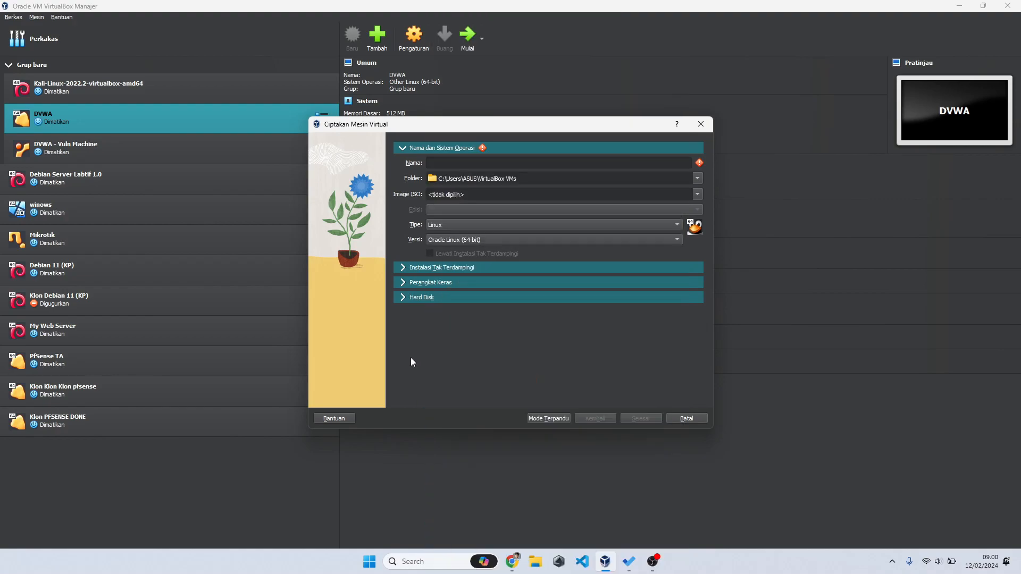
# Step: Try Solaris, then Mac OS X, keeping the Mac OS X (32-bit) version
pyautogui.click(466, 225)
pyautogui.click(467, 233)
pyautogui.click(464, 228)
pyautogui.click(468, 258)
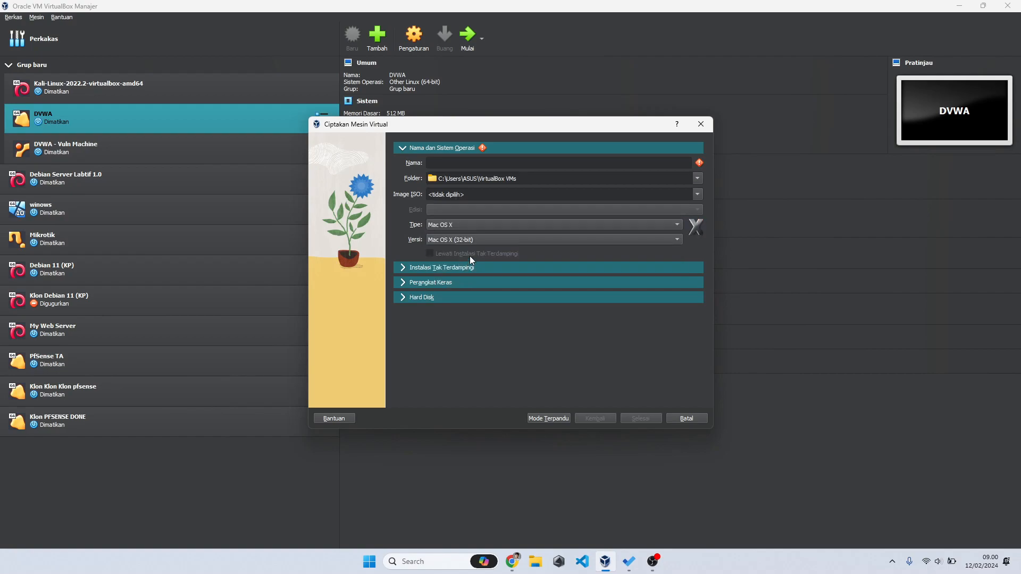
pyautogui.click(485, 241)
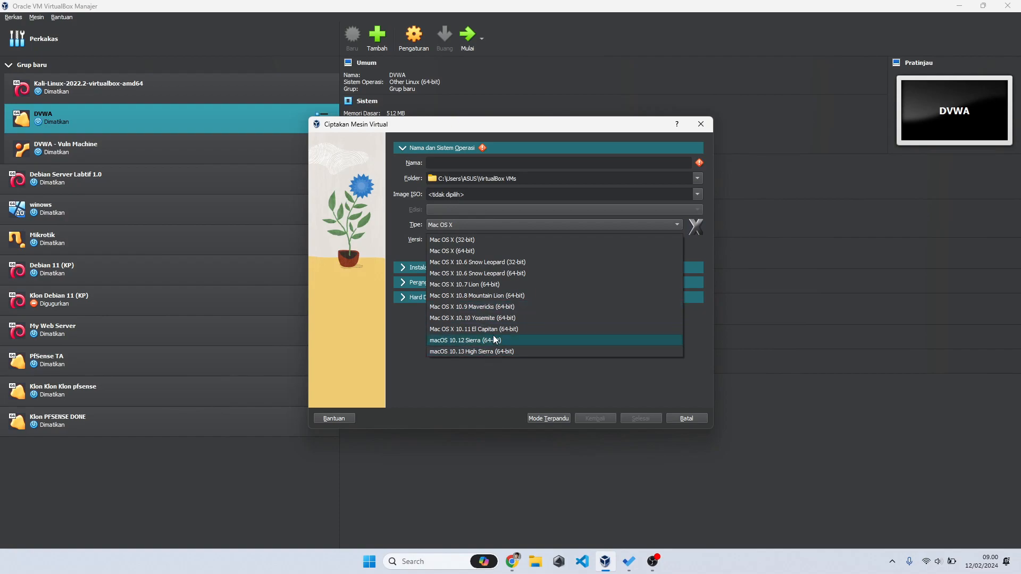
pyautogui.click(495, 372)
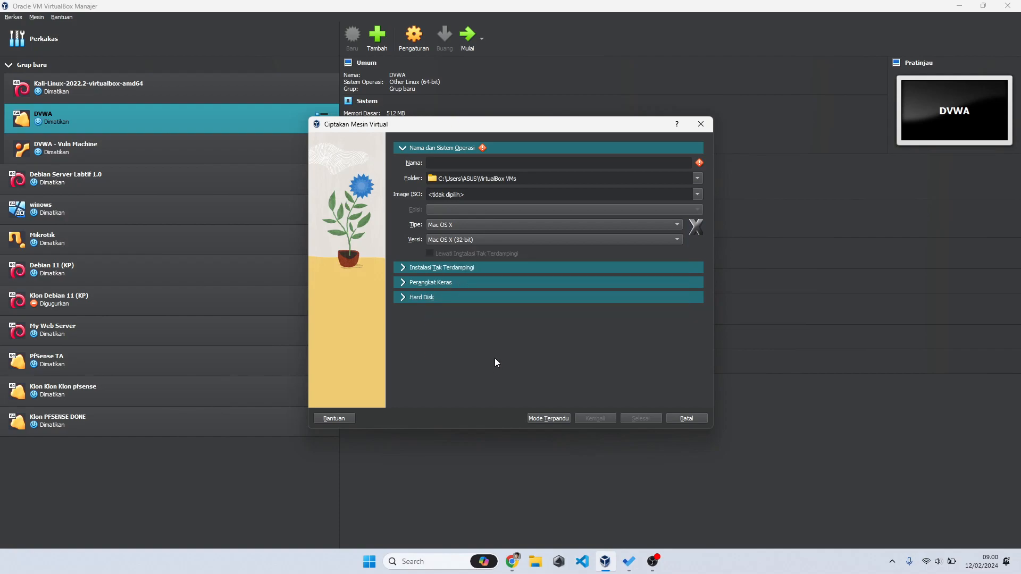
# Step: Switch the type back to Microsoft Windows with version Windows 10 (64-bit)
pyautogui.click(465, 228)
pyautogui.click(468, 170)
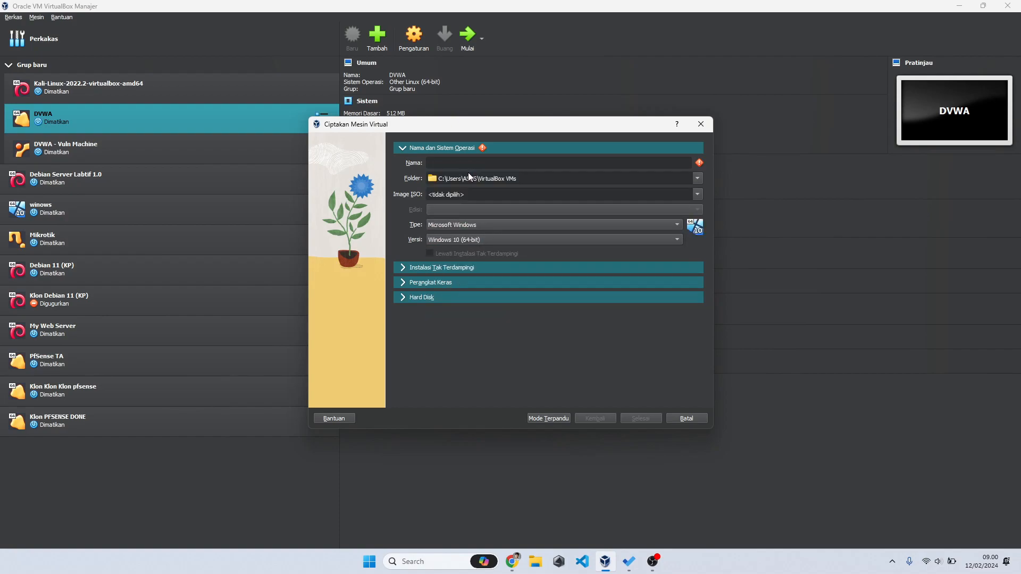
pyautogui.click(490, 244)
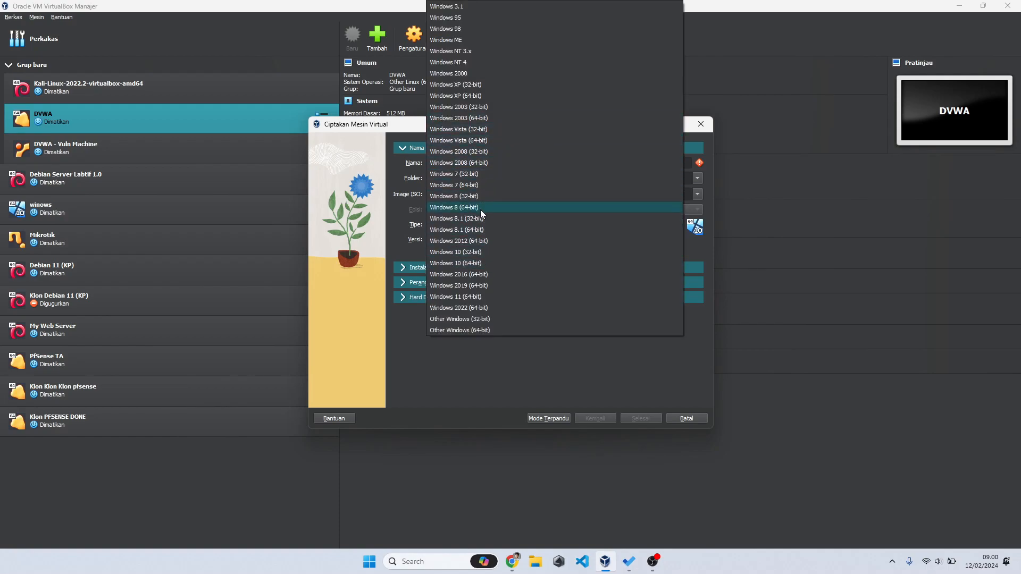
pyautogui.click(515, 388)
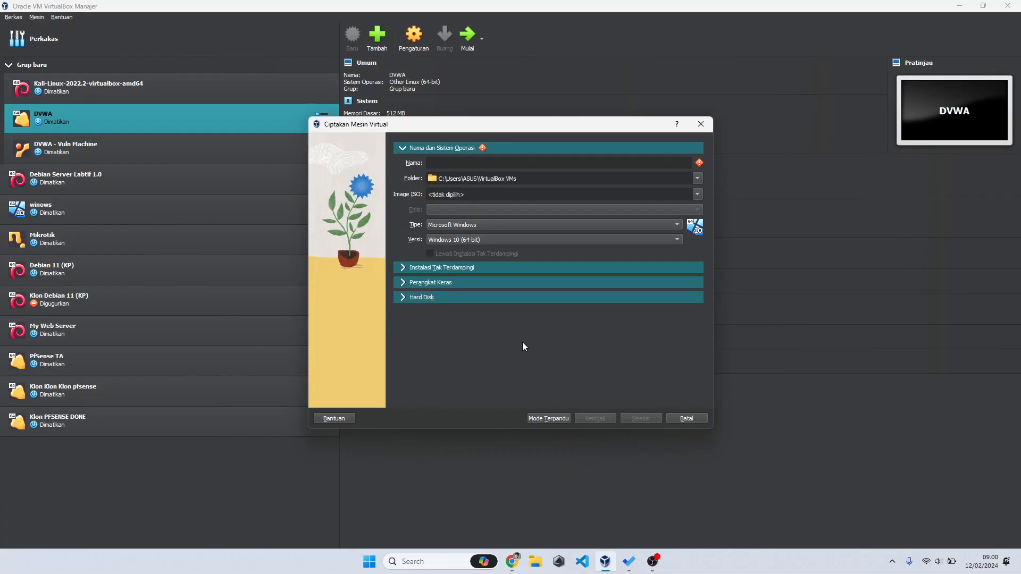
# Step: Cancel the new-machine dialog and open the DVWA machine's network settings
pyautogui.click(681, 418)
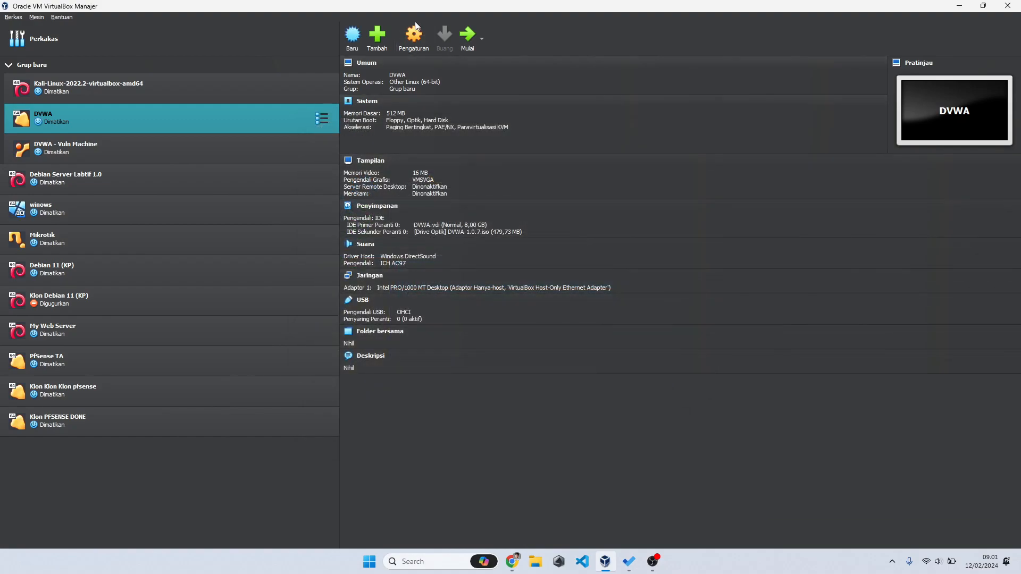
pyautogui.click(416, 35)
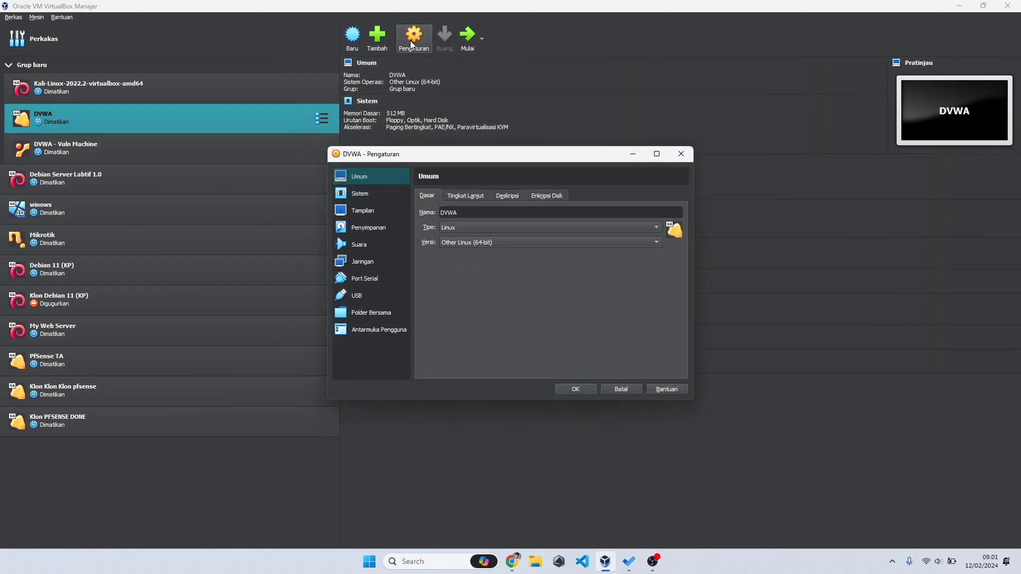
pyautogui.click(378, 263)
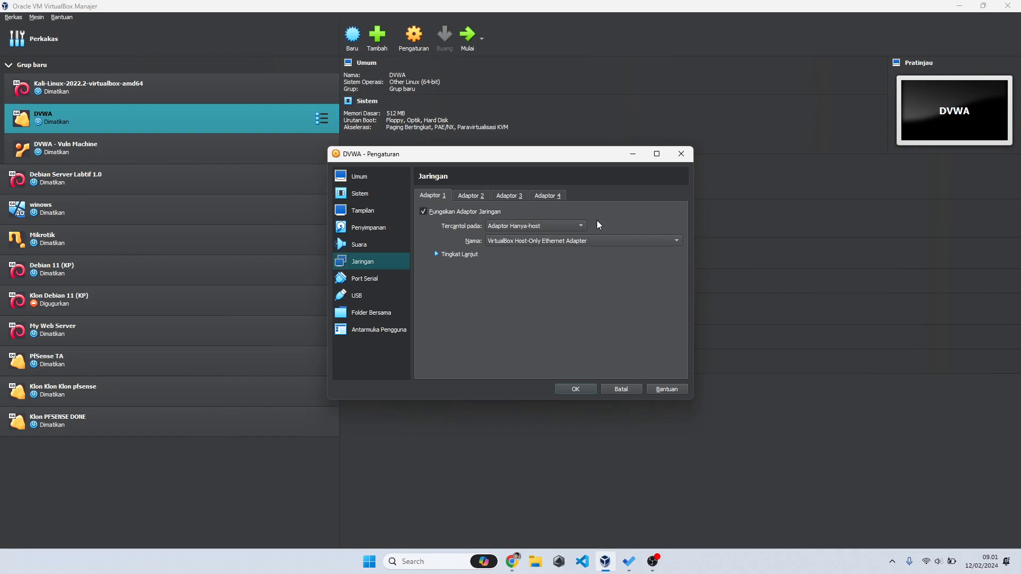
# Step: Review Adapter 1's attachment options, leave it on host-only, and switch to the slides
pyautogui.click(568, 226)
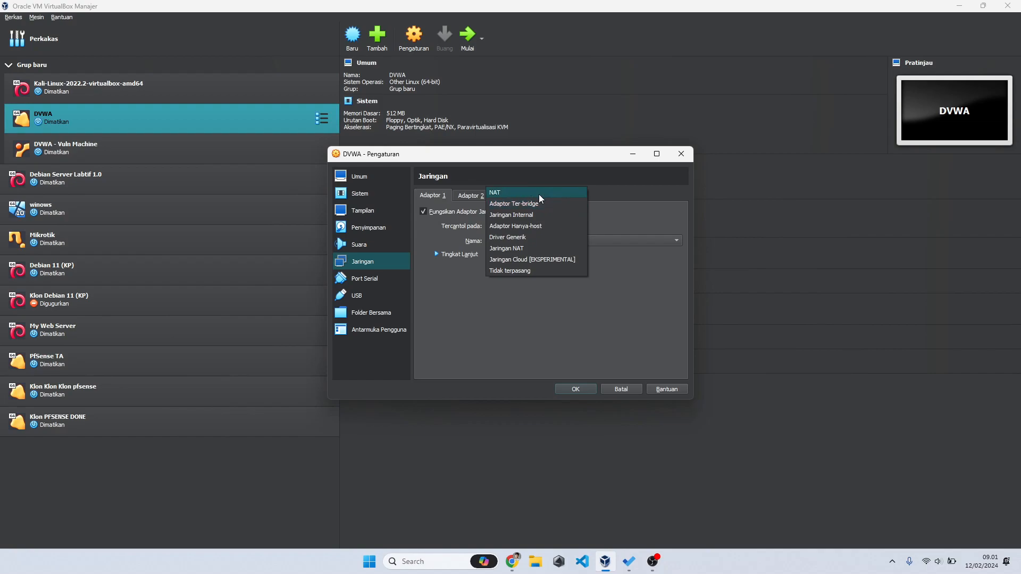
pyautogui.click(585, 313)
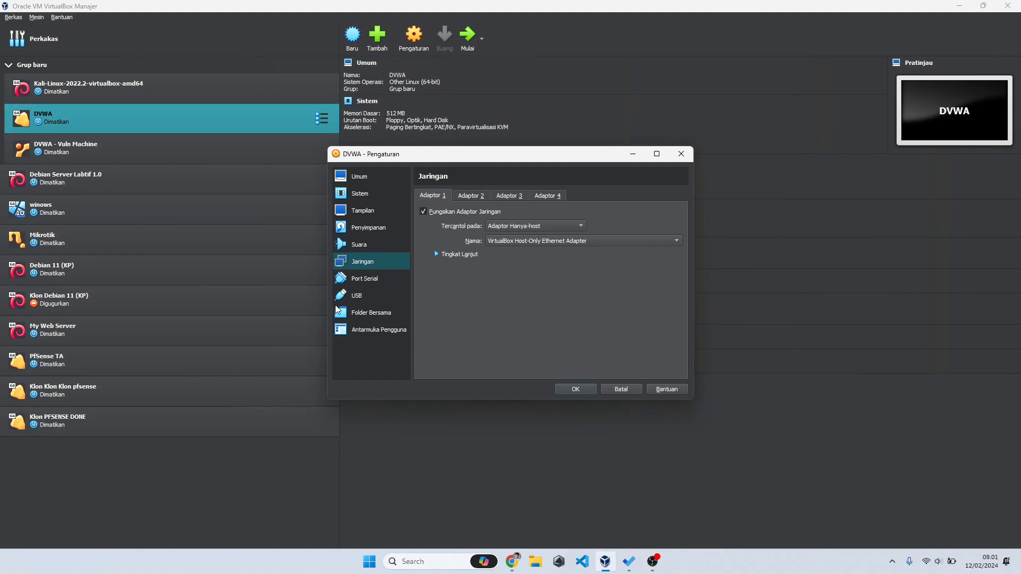
pyautogui.hotkey('alt', 'Tab')
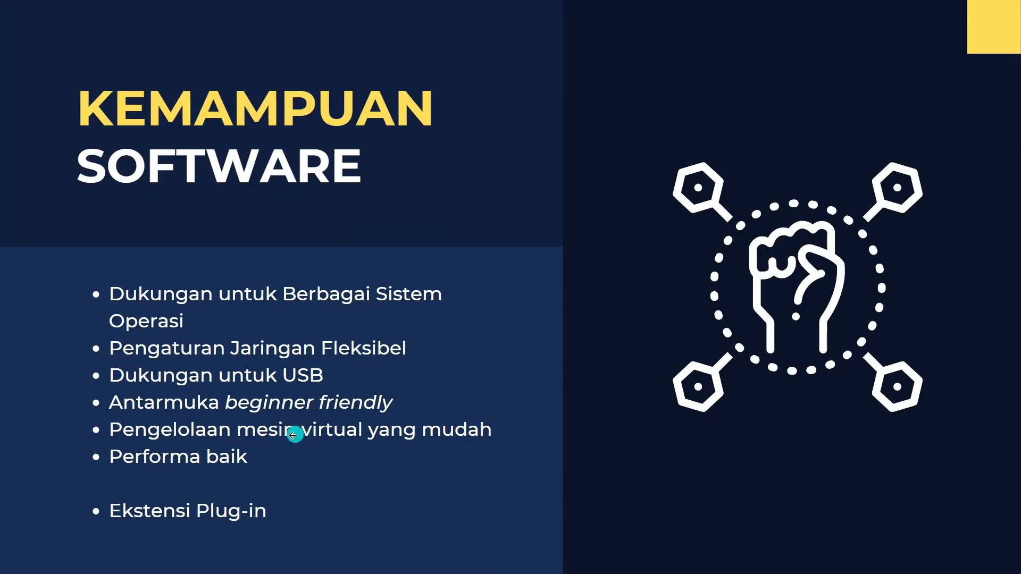
# Step: Advance to the 'Pengaturan Sumber Daya: RAM' slide, then cancel DVWA's settings in VirtualBox
pyautogui.click(359, 420)
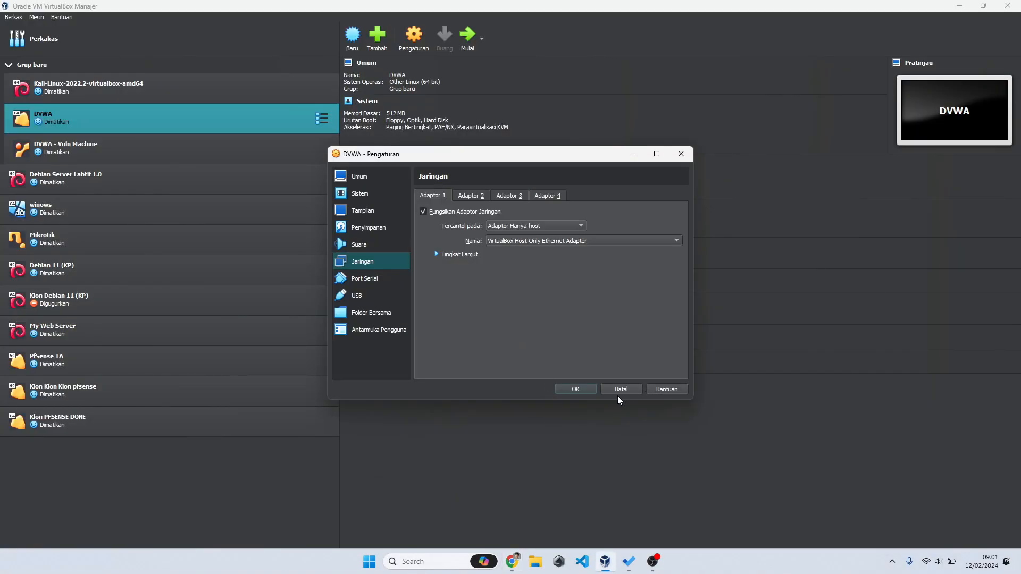
pyautogui.click(614, 392)
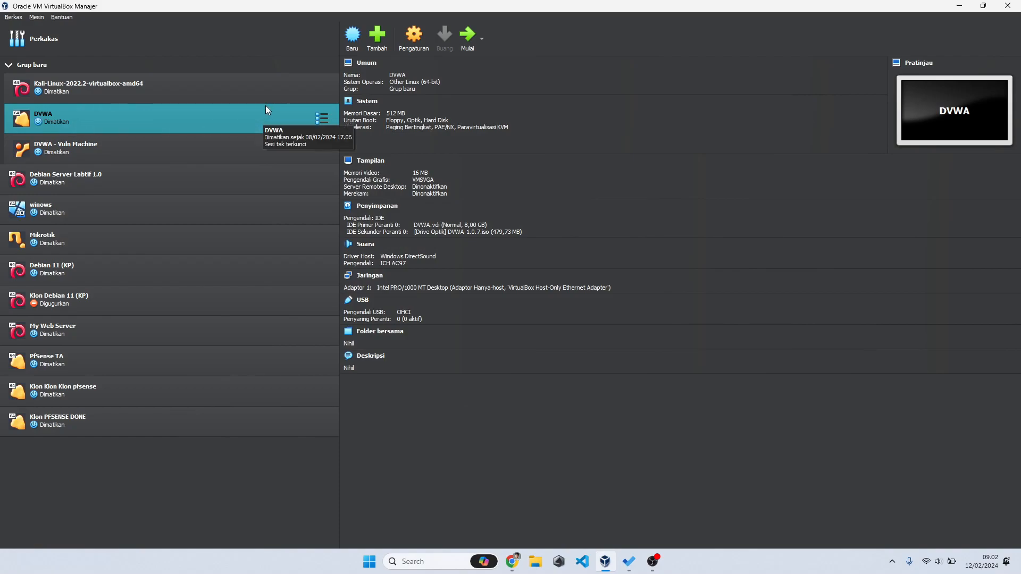
# Step: Select Kali-Linux-2022.2 and open its System settings page
pyautogui.click(231, 90)
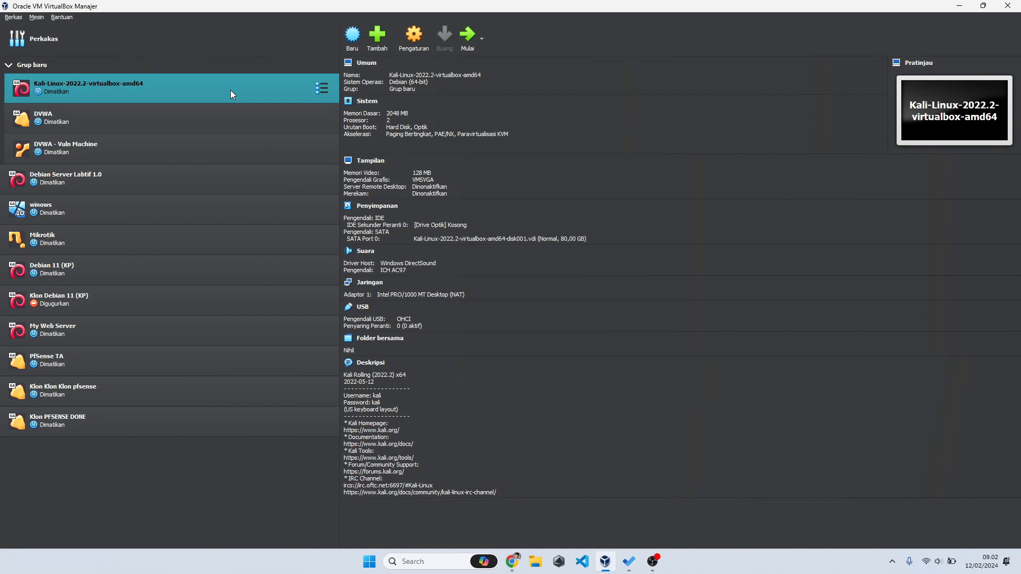
pyautogui.click(397, 113)
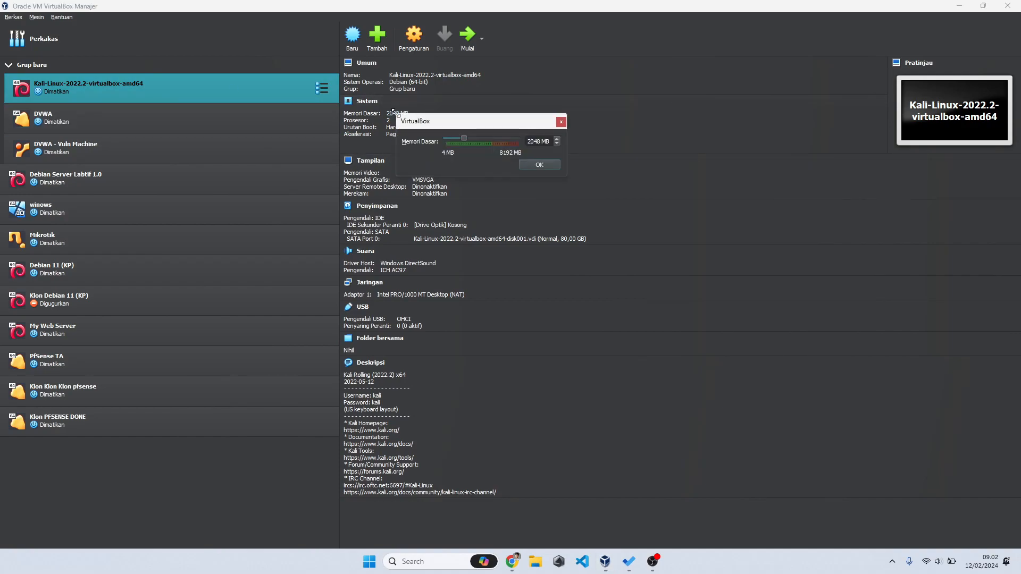
pyautogui.click(562, 123)
pyautogui.click(414, 37)
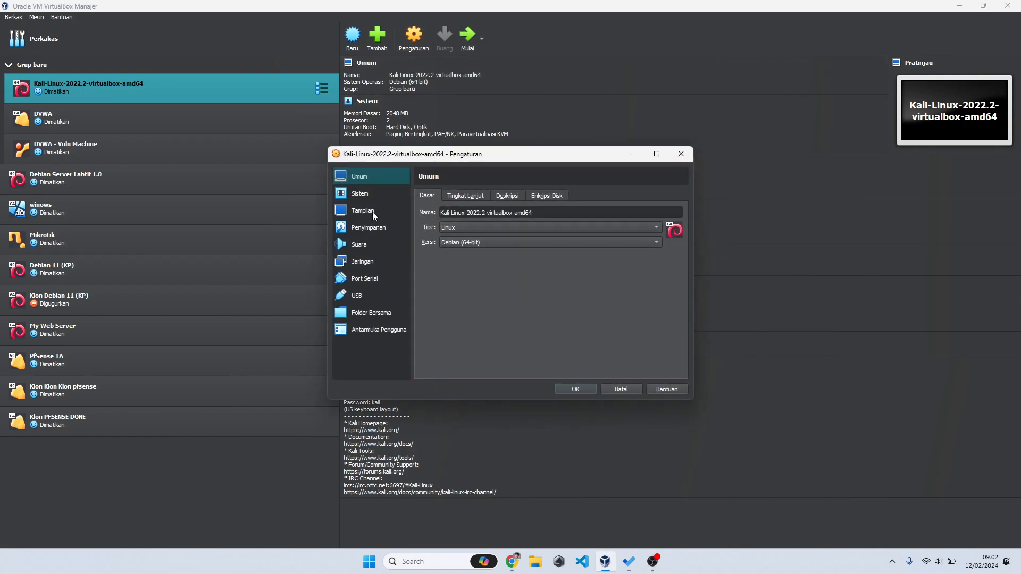
pyautogui.click(374, 196)
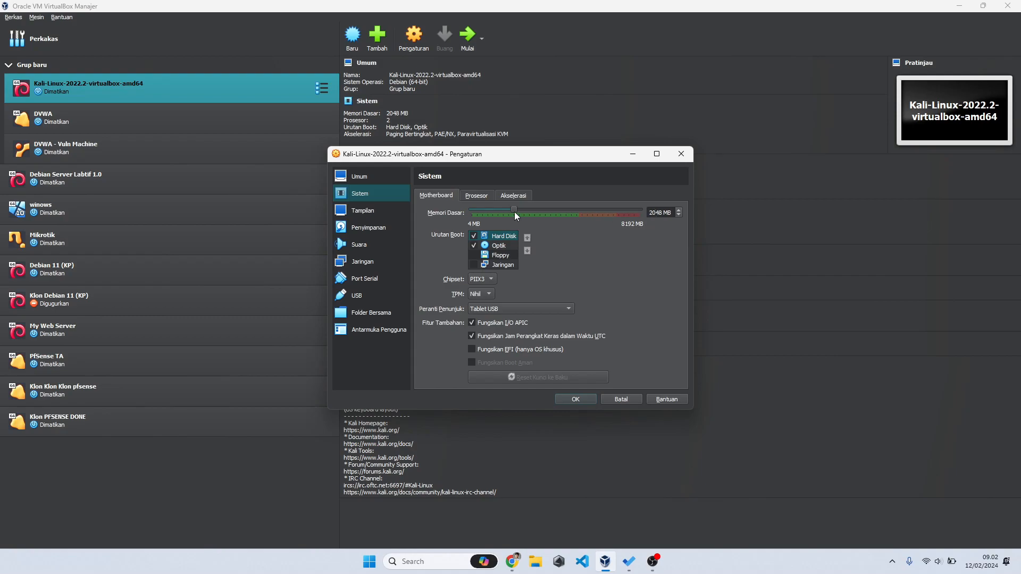
# Step: Raise base memory to 3877 MB, check the 2-CPU processor setting, and save
pyautogui.moveTo(513, 211)
pyautogui.mouseDown()
pyautogui.moveTo(563, 207)
pyautogui.moveTo(514, 216)
pyautogui.mouseUp()
pyautogui.click(469, 197)
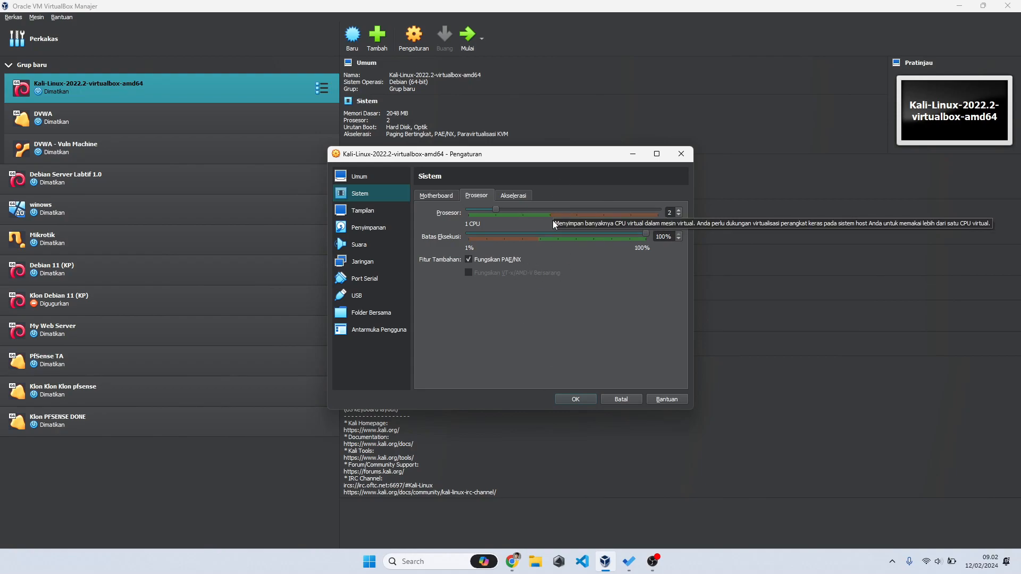
pyautogui.click(579, 398)
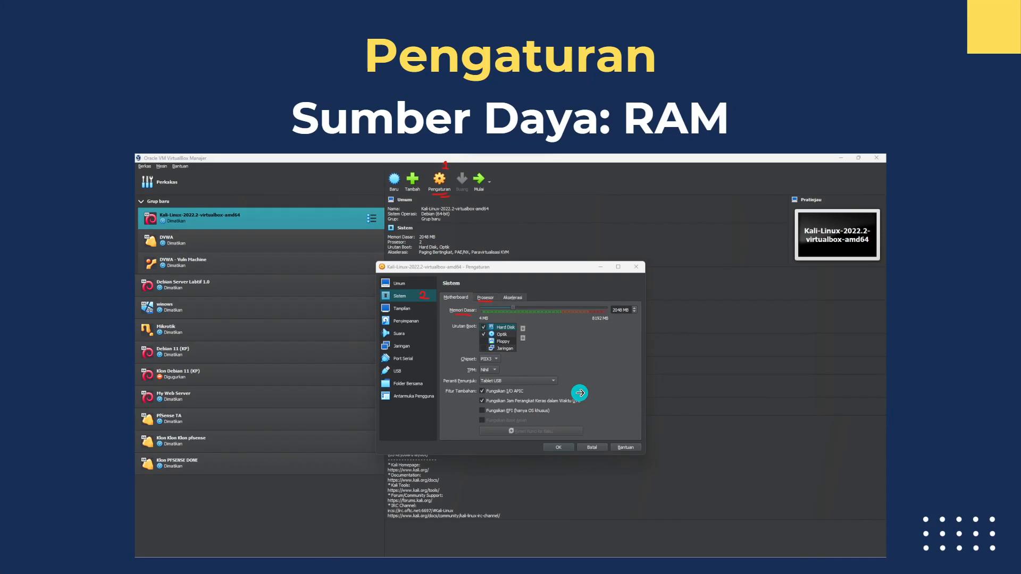
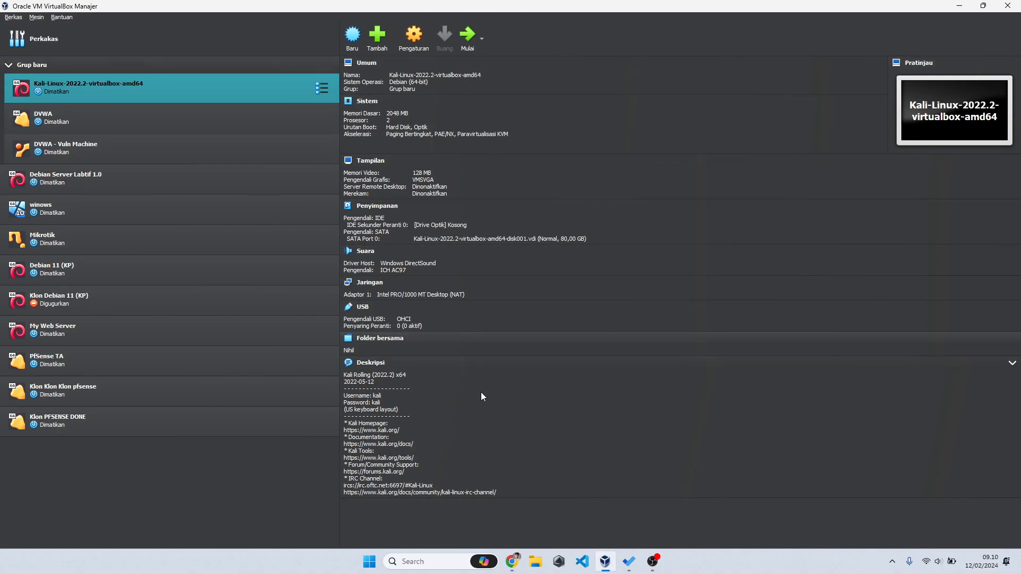
# Step: Launch Command Prompt and run ipconfig to list the host's network configuration
pyautogui.press('super+r')
pyautogui.write('cmd')
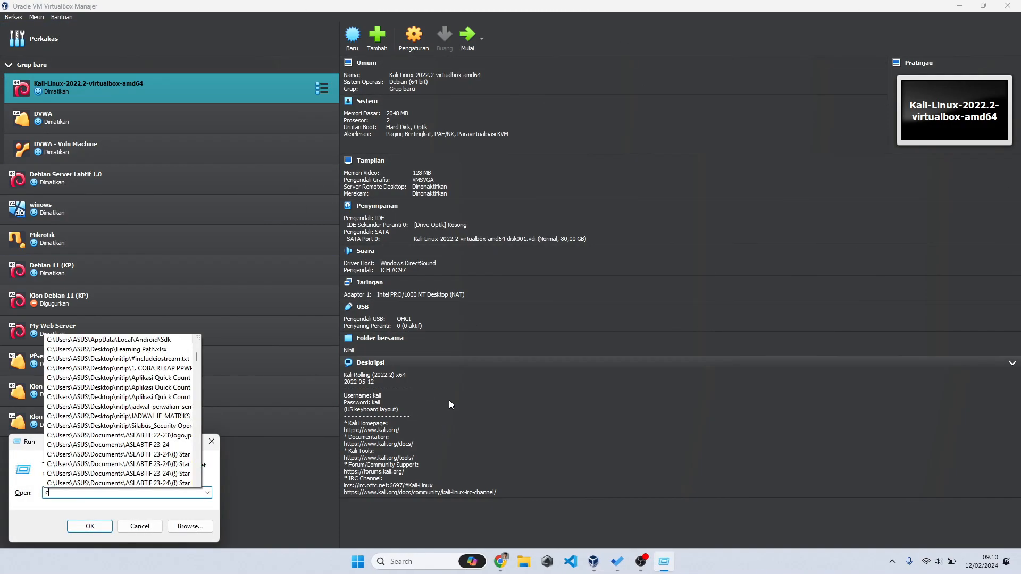
pyautogui.press('Return')
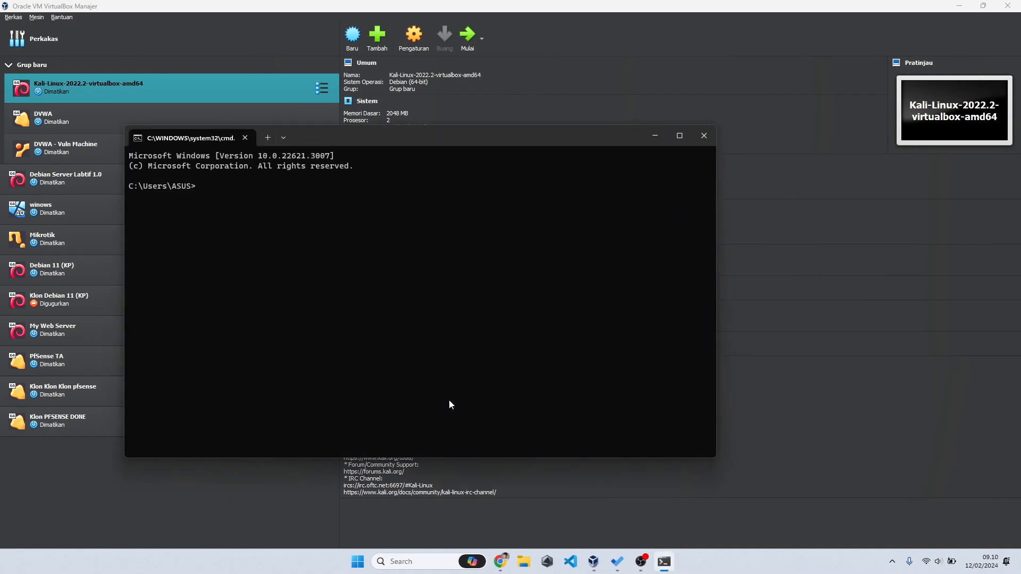
pyautogui.write('ipconfig')
pyautogui.press('Return')
# Step: Scroll up and highlight the ipconfig command, the first Ethernet adapter and its disconnected media state
pyautogui.scroll(6, 313, 381)
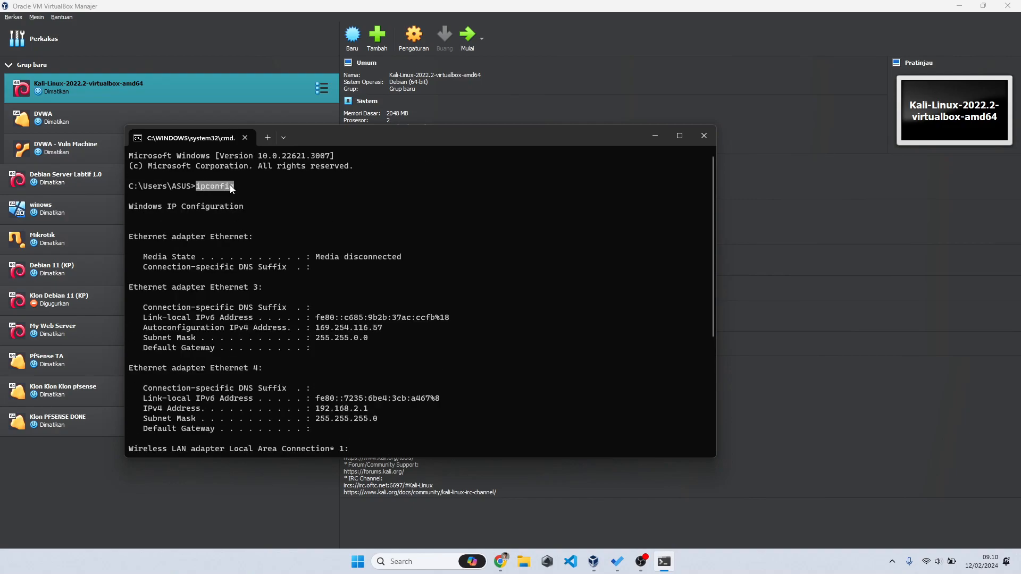
pyautogui.moveTo(230, 186); pyautogui.dragTo(235, 186)
pyautogui.moveTo(207, 237); pyautogui.dragTo(246, 239)
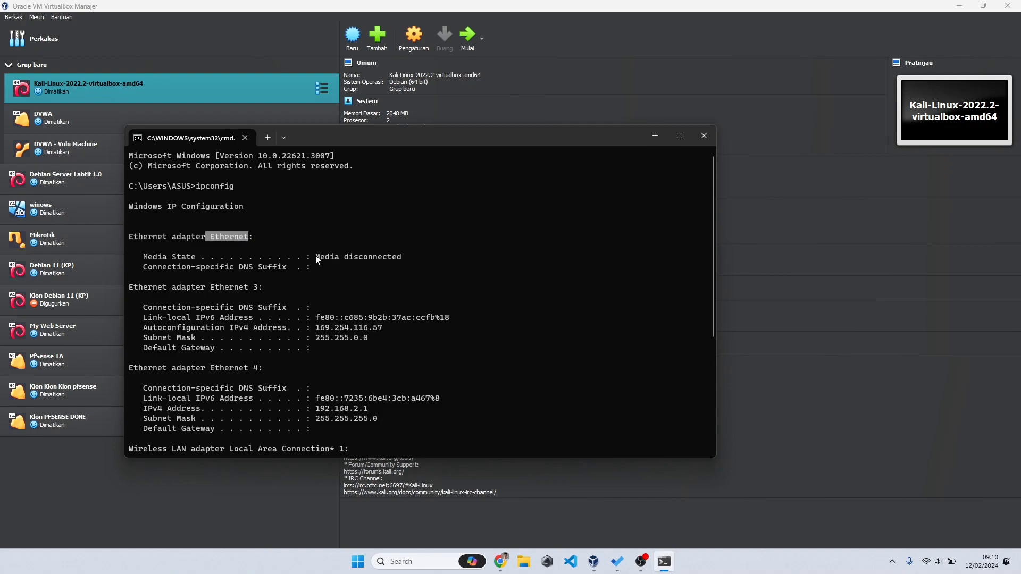
pyautogui.moveTo(316, 258); pyautogui.dragTo(424, 259)
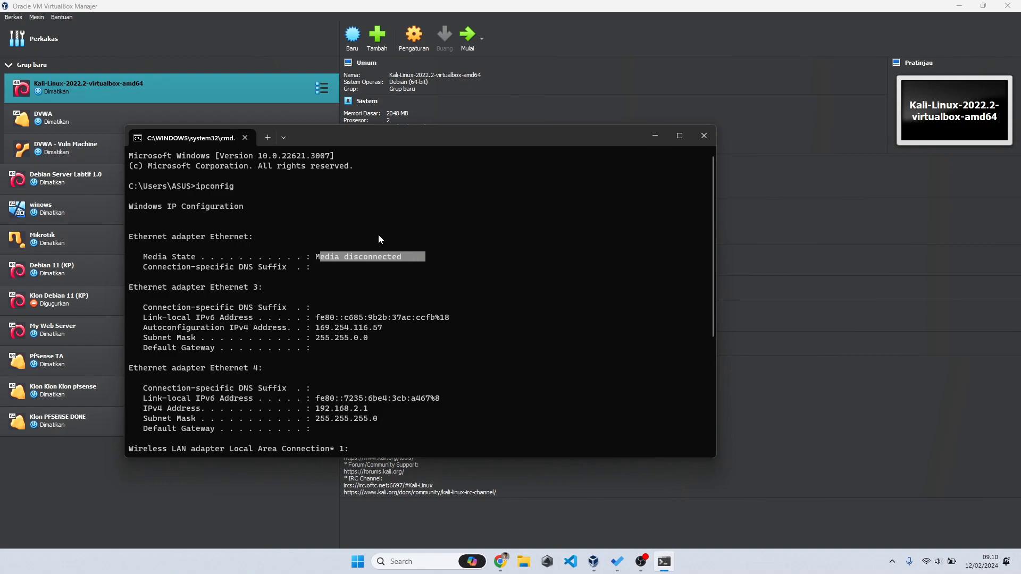
pyautogui.click(209, 284)
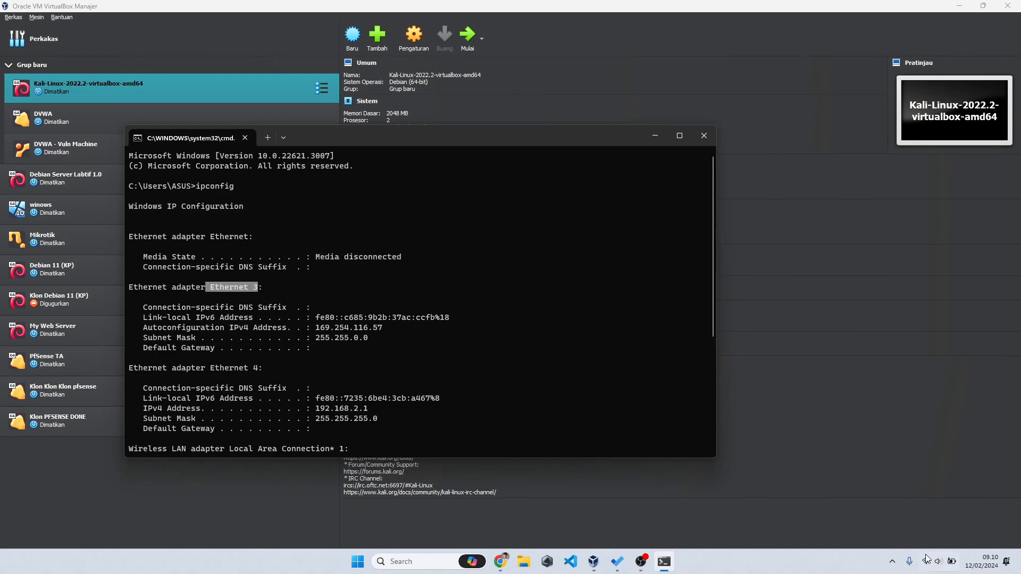
pyautogui.press('super')
# Step: Open Control Panel's Network Connections and place it beside the ipconfig output
pyautogui.write('control')
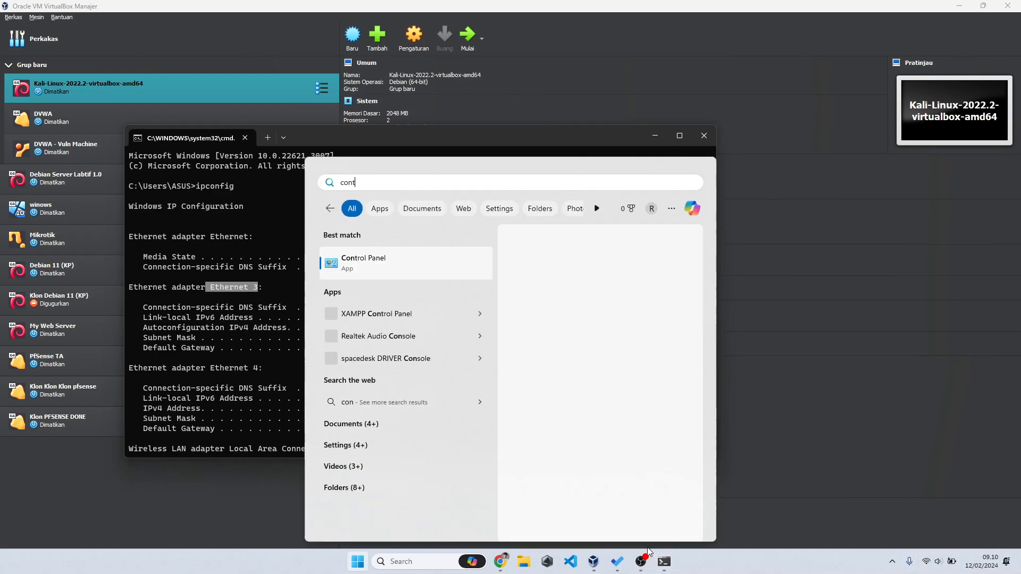
pyautogui.press('Return')
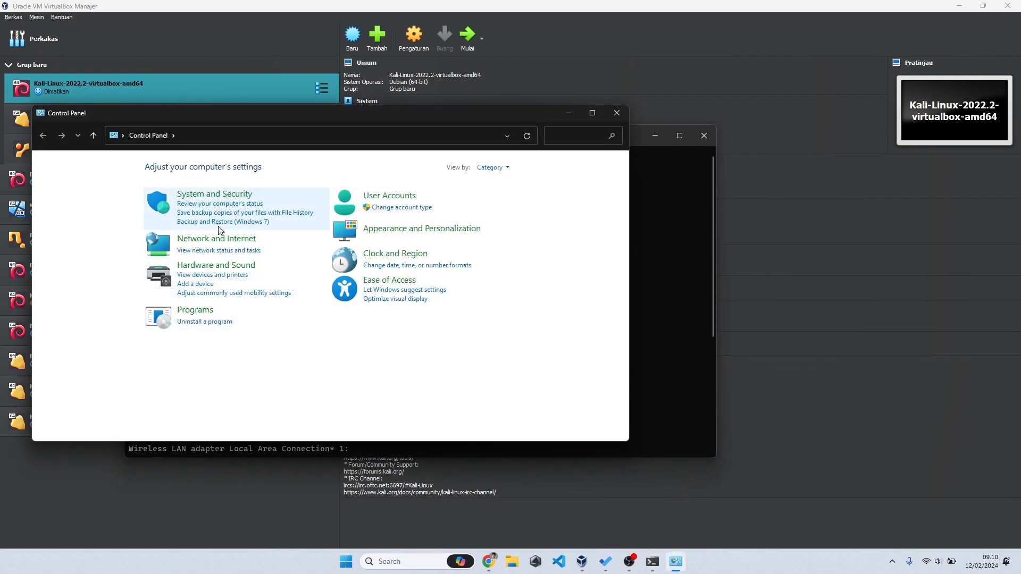
pyautogui.click(204, 240)
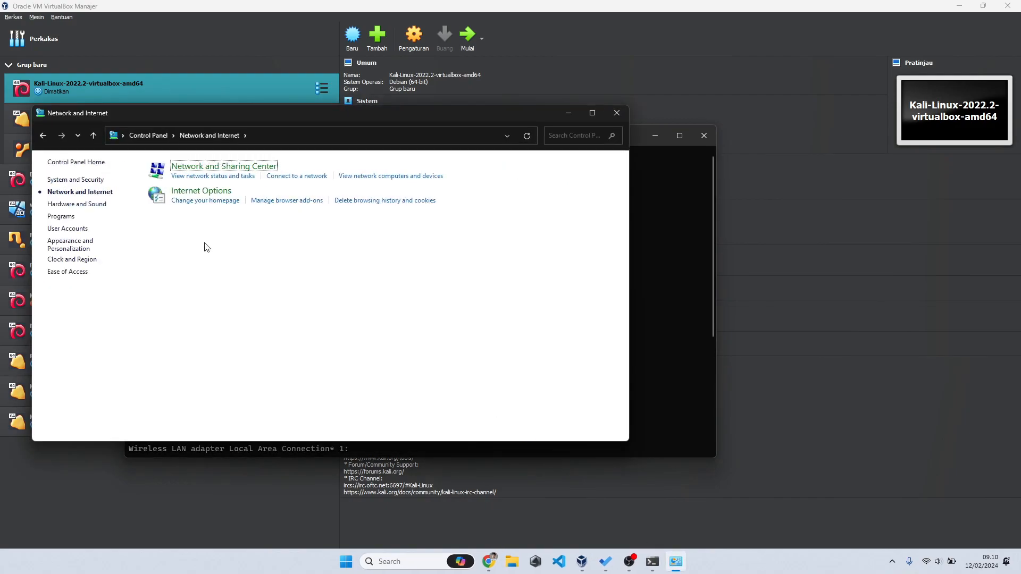
pyautogui.click(212, 167)
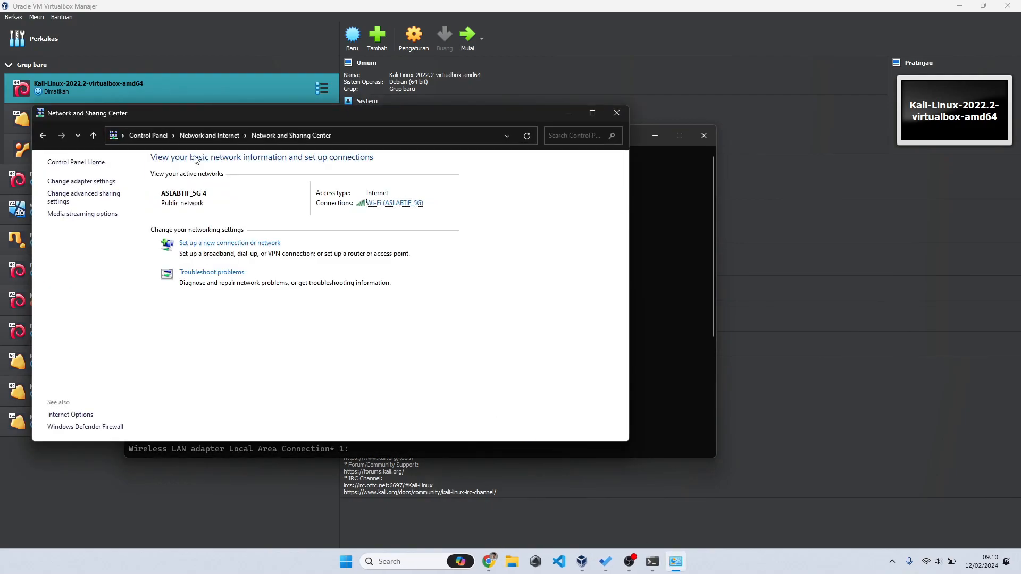
pyautogui.click(81, 181)
pyautogui.click(568, 112)
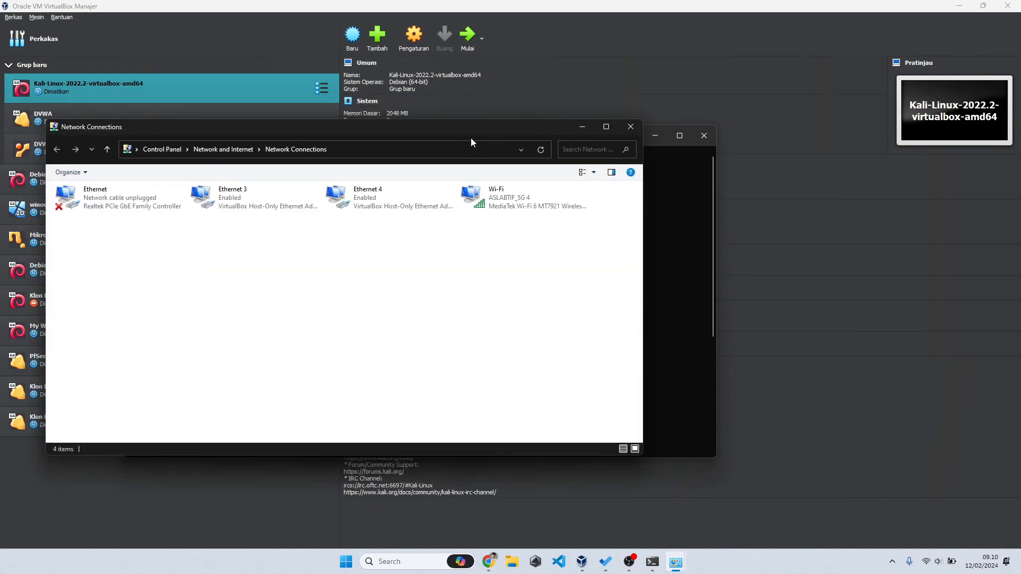
pyautogui.moveTo(471, 138); pyautogui.dragTo(754, 196)
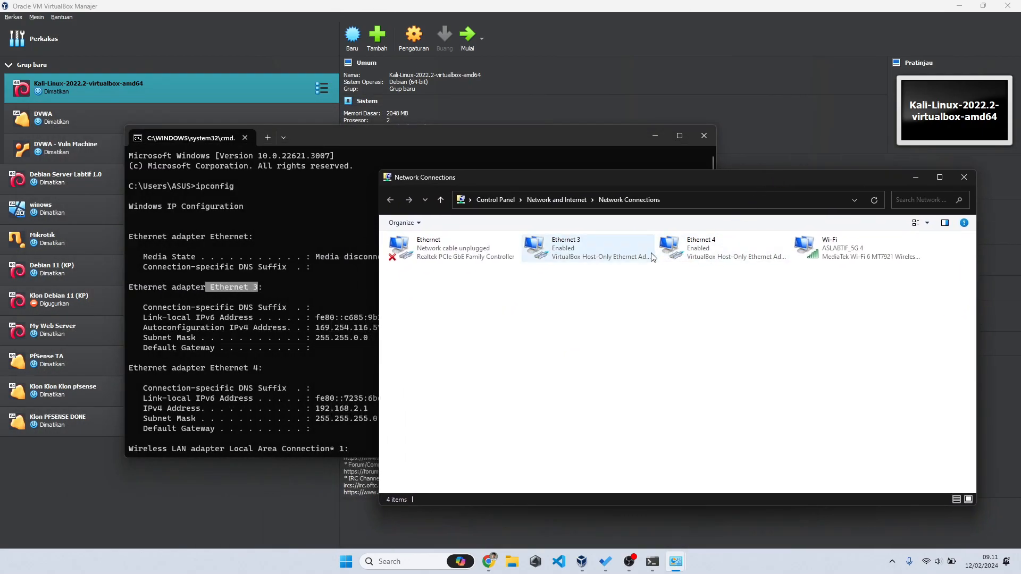
# Step: Match adapters Ethernet 3 (169.254.116.57) and Ethernet 4 (192.168.2.1) to their ipconfig entries
pyautogui.click(587, 263)
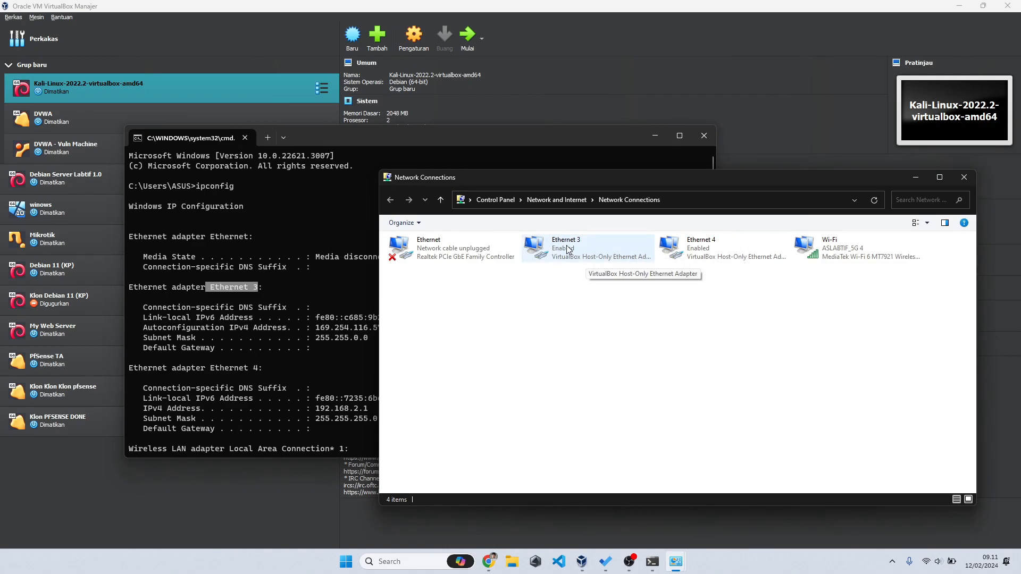
pyautogui.click(692, 250)
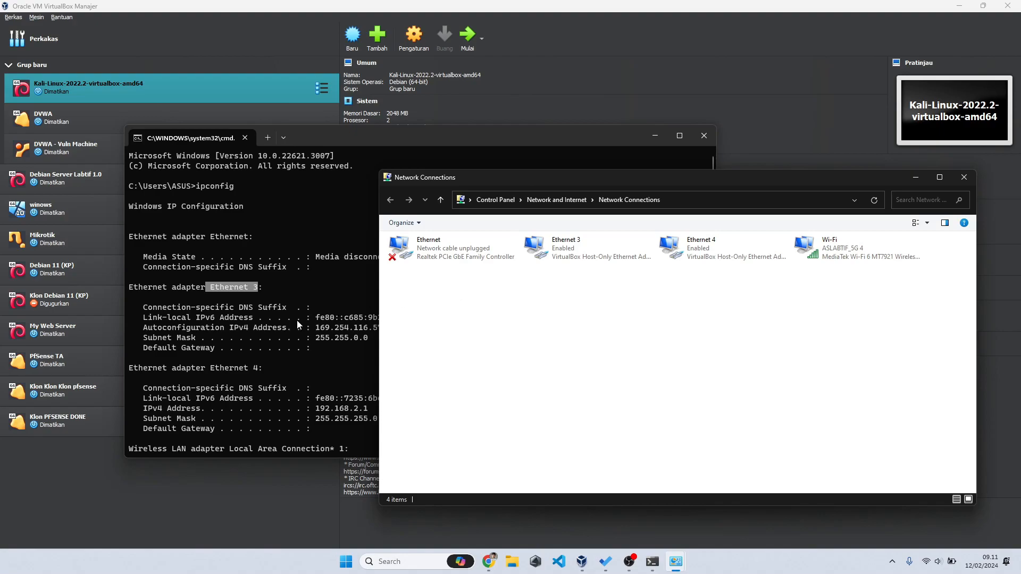
pyautogui.click(315, 365)
pyautogui.moveTo(314, 327); pyautogui.dragTo(391, 327)
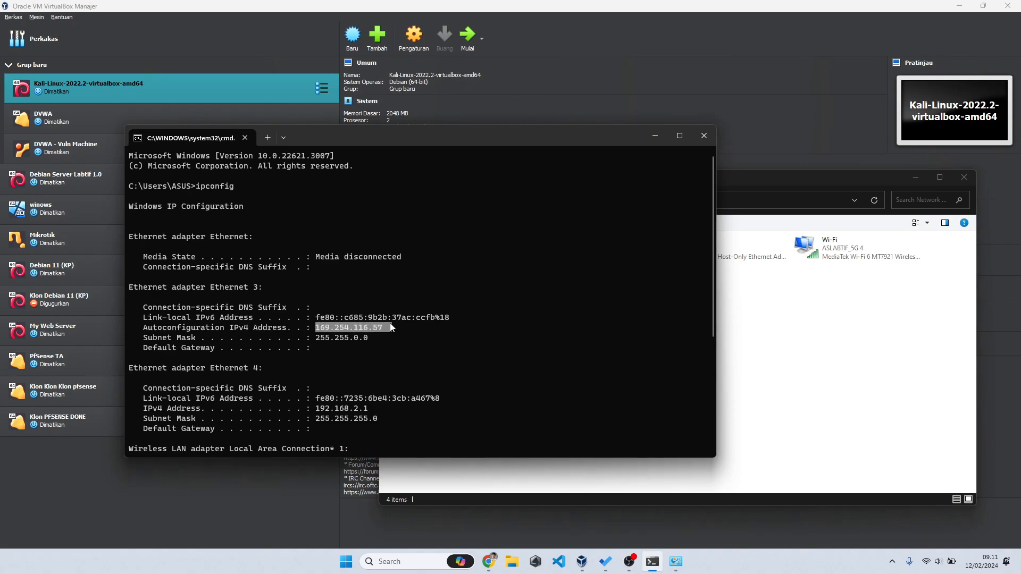
pyautogui.scroll(-2, 391, 326)
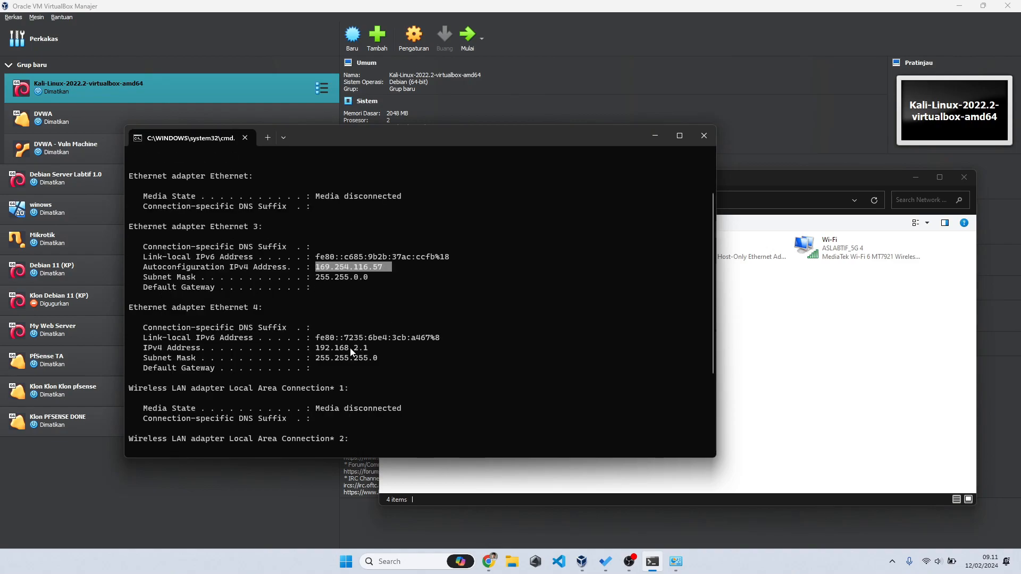
pyautogui.moveTo(312, 348); pyautogui.dragTo(376, 349)
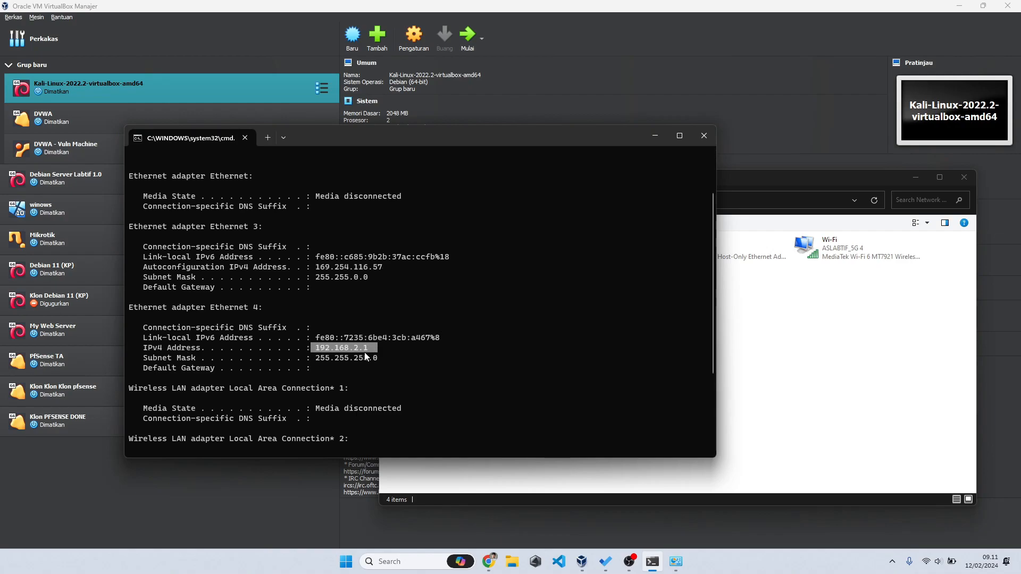
pyautogui.moveTo(133, 307); pyautogui.dragTo(286, 312)
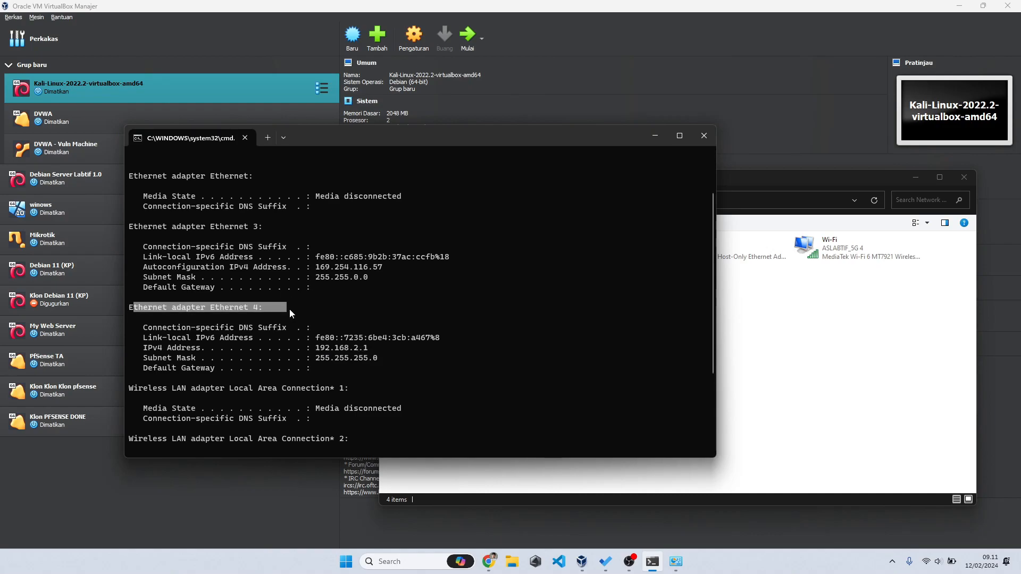
# Step: Switch between windows, highlight Ethernet 4's IPv4 address line, and return to VirtualBox Manager
pyautogui.click(746, 306)
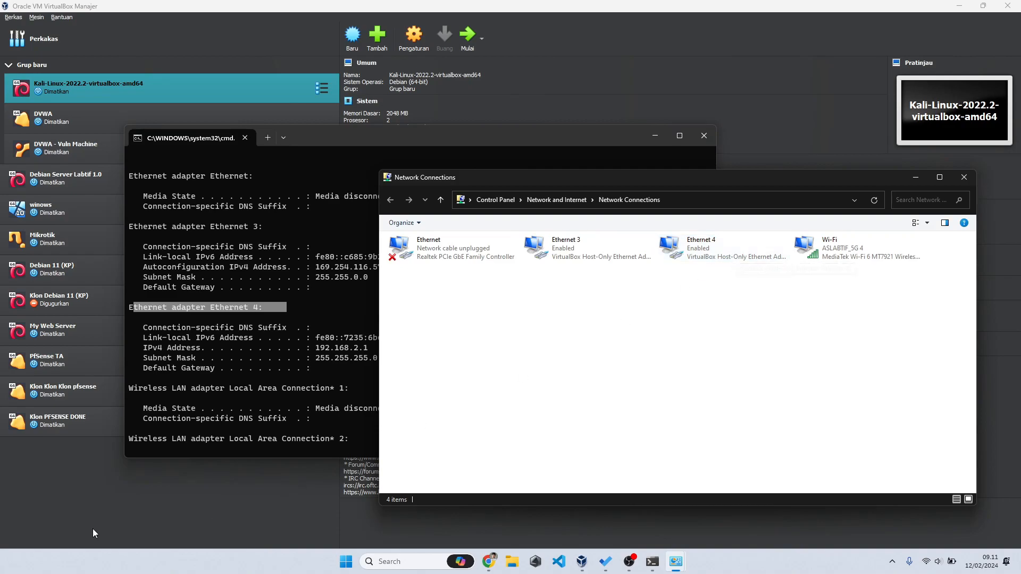
pyautogui.click(68, 505)
pyautogui.hotkey('alt', 'Tab')
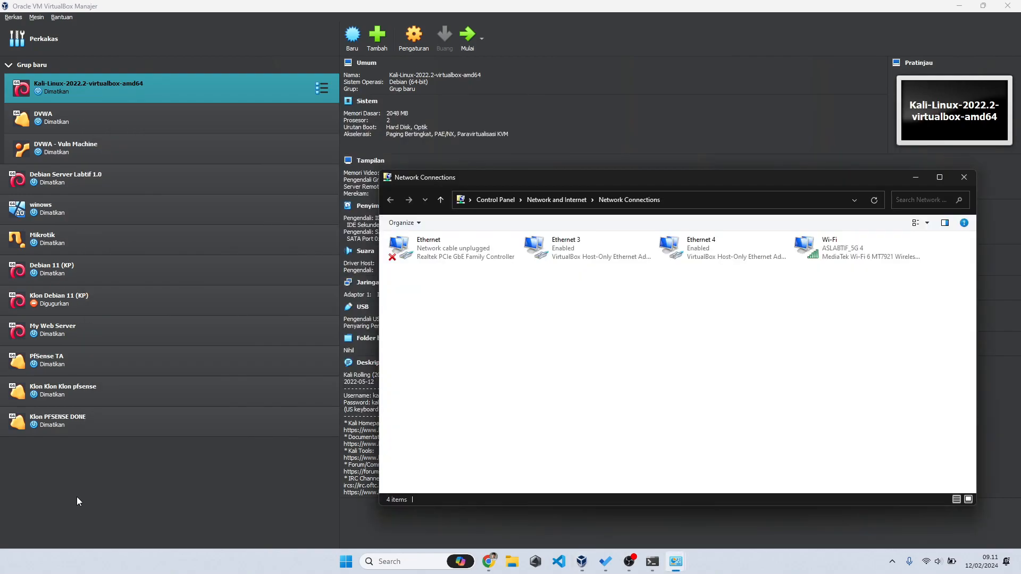
pyautogui.hotkey('alt', 'Tab')
pyautogui.hotkey('alt', 'Tab')
pyautogui.press('Tab')
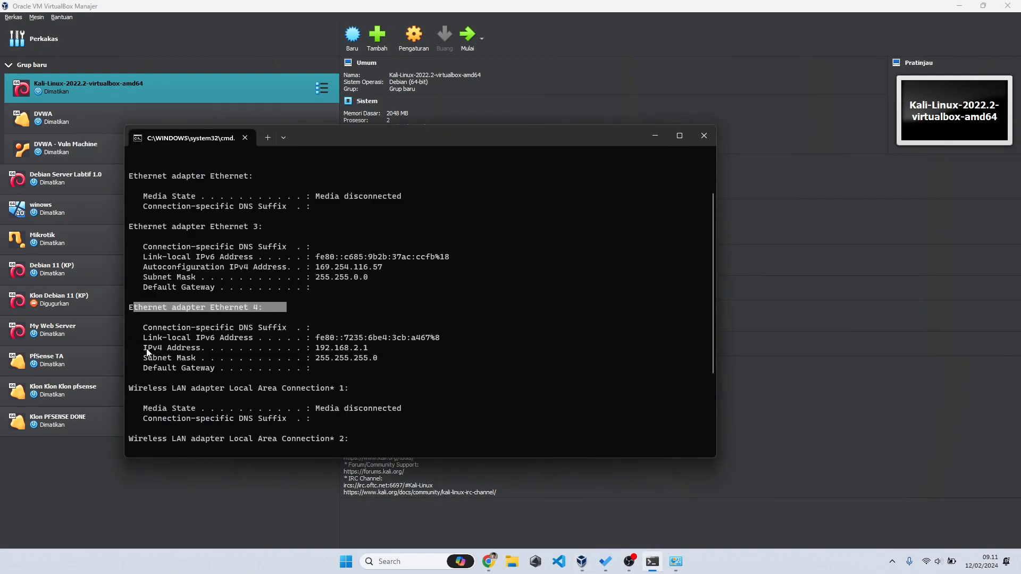
pyautogui.moveTo(141, 349); pyautogui.dragTo(369, 350)
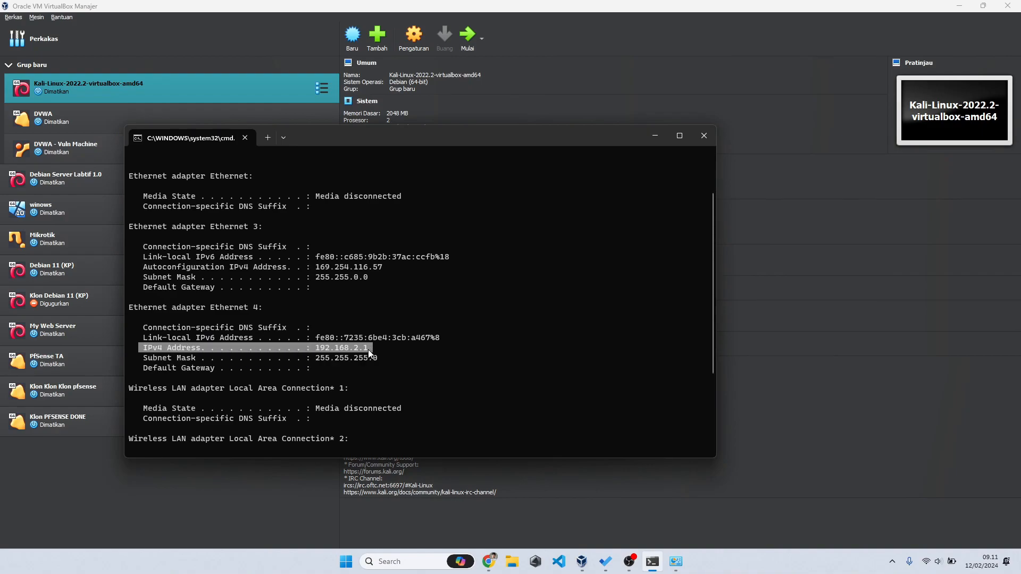
pyautogui.click(235, 486)
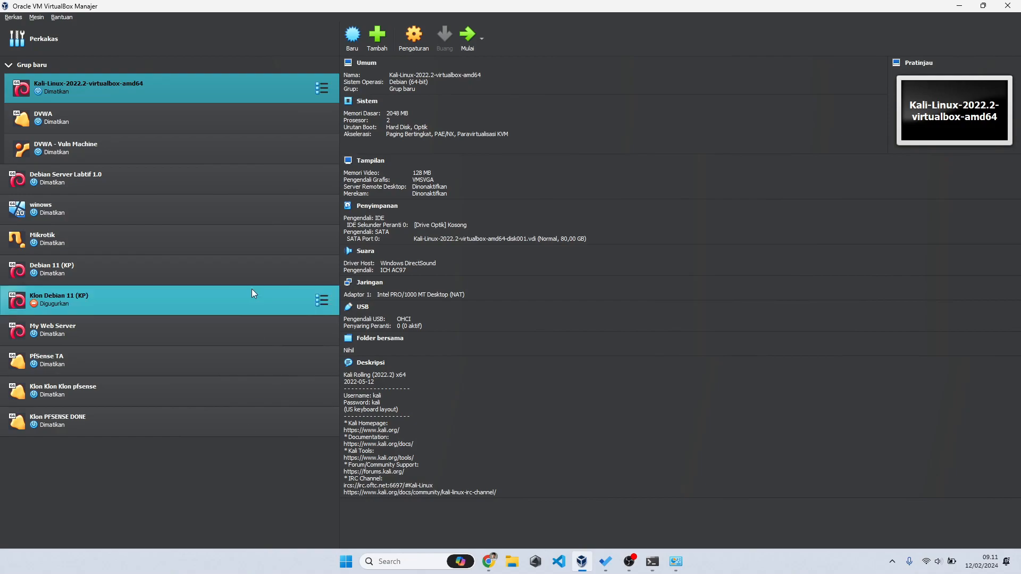
# Step: Boot the Kali VM and attach Adapter 1 to VirtualBox Host-Only Ethernet Adapter #2
pyautogui.doubleClick(190, 89)
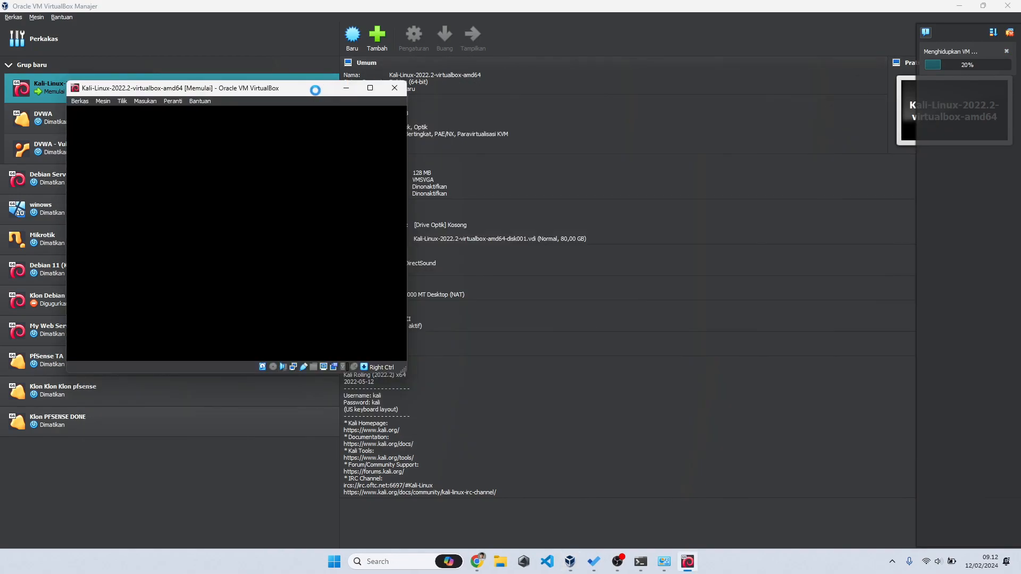
pyautogui.moveTo(275, 95); pyautogui.dragTo(630, 86)
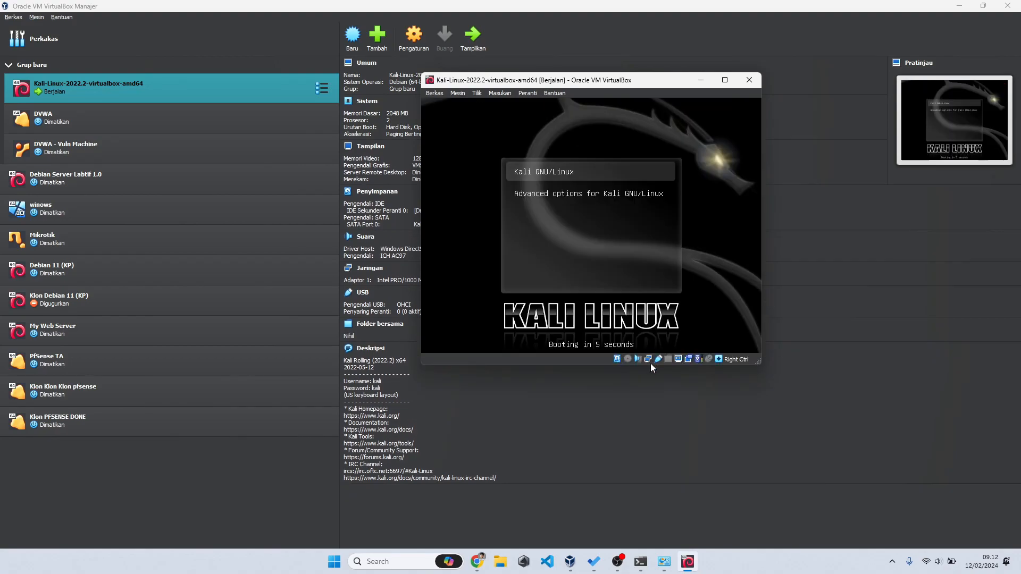
pyautogui.moveTo(648, 362)
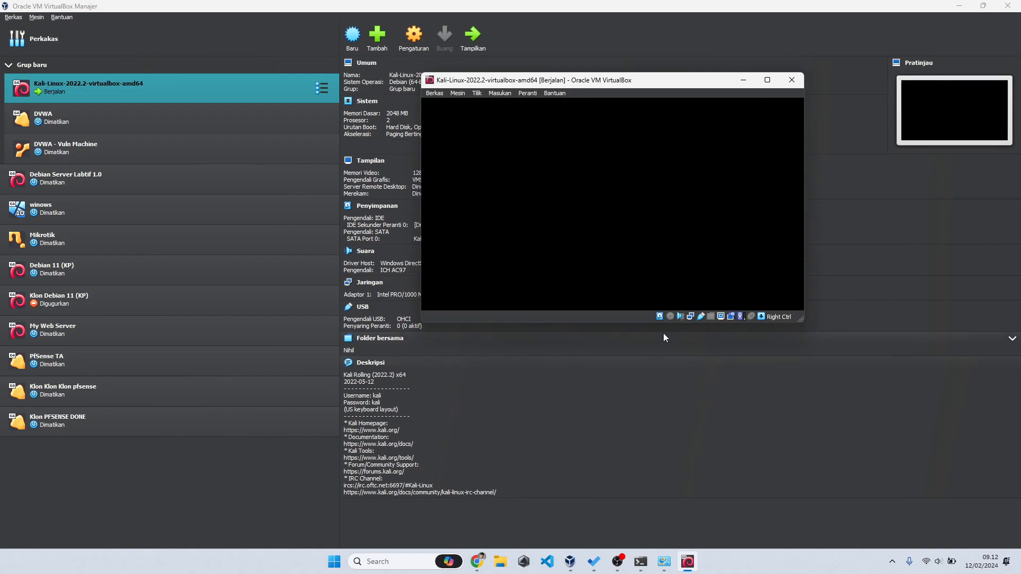
pyautogui.rightClick(688, 317)
pyautogui.click(700, 319)
pyautogui.click(633, 151)
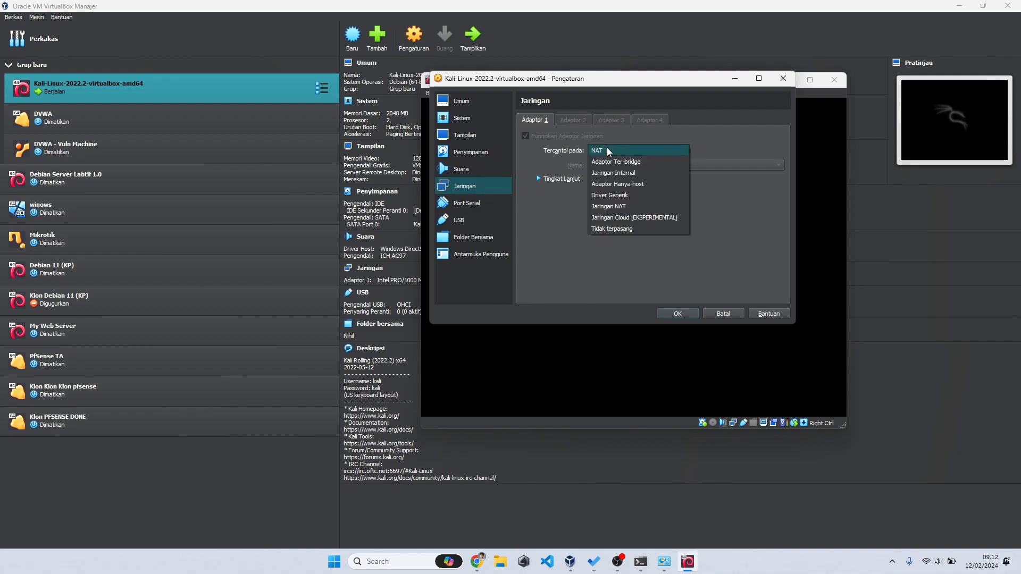
pyautogui.click(626, 185)
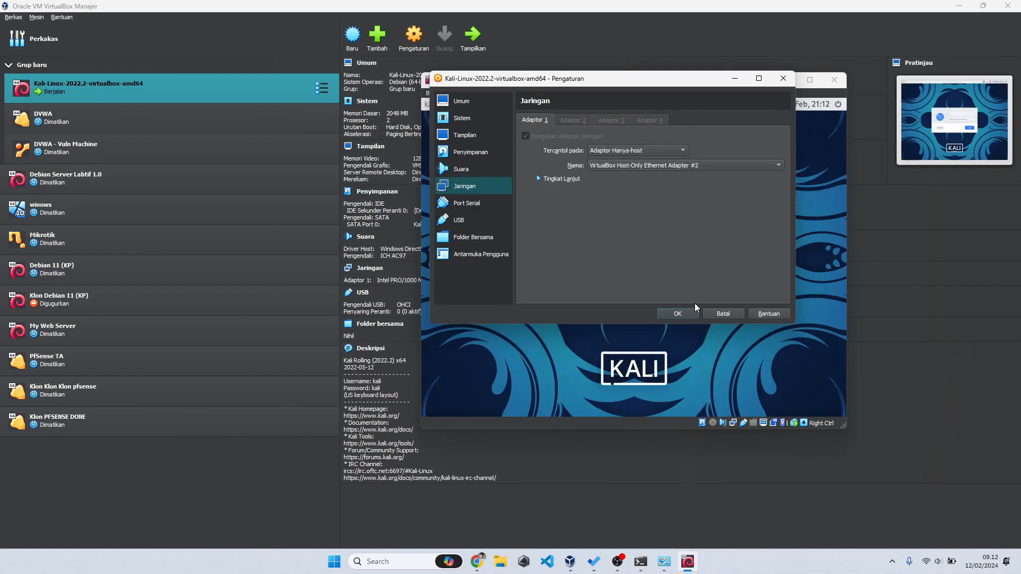
pyautogui.click(684, 313)
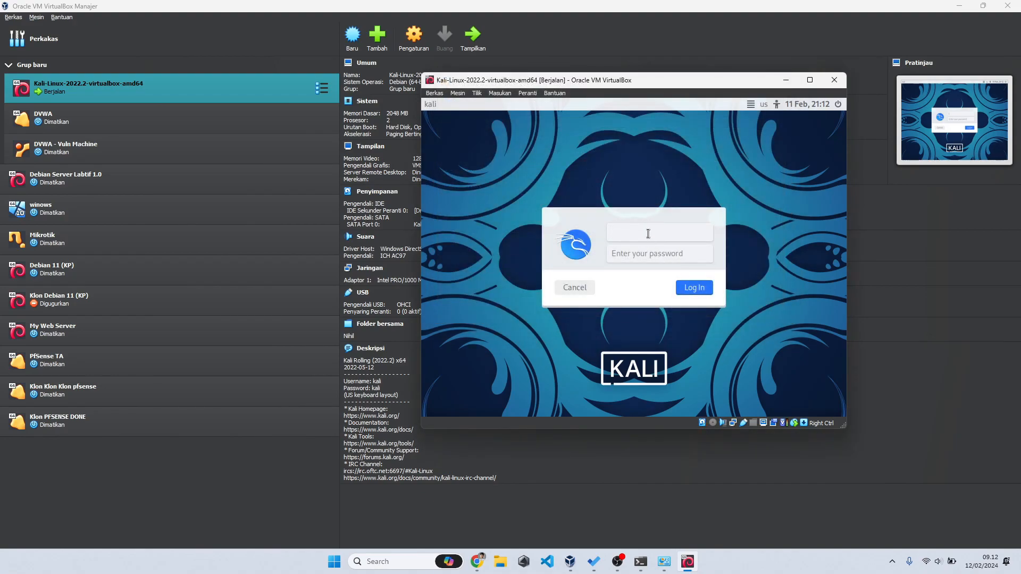
# Step: Log in to the Kali desktop with the default username and password
pyautogui.write('kali')
pyautogui.press('Tab')
pyautogui.write('kali')
pyautogui.press('Return')
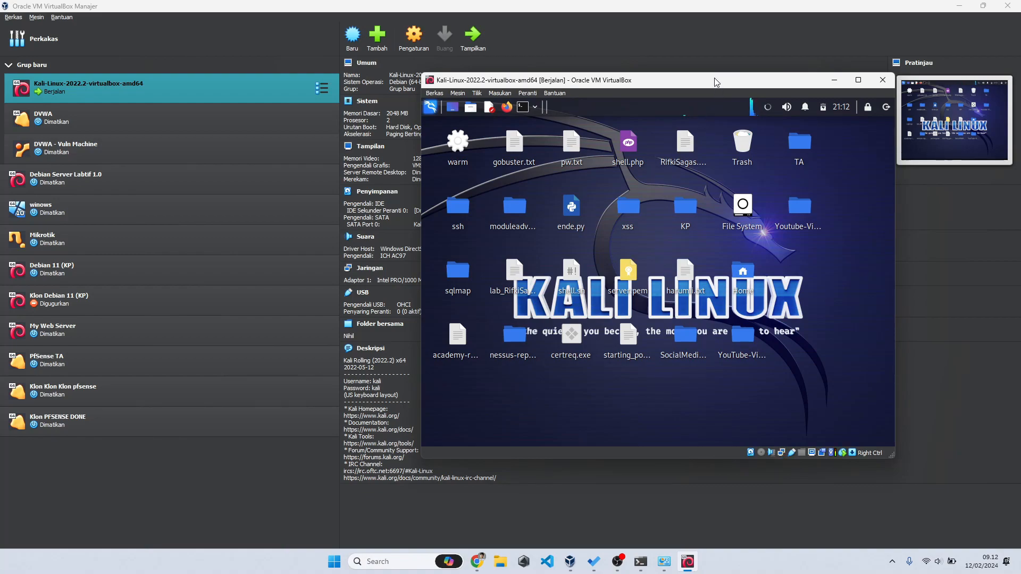
pyautogui.moveTo(714, 78); pyautogui.dragTo(674, 59)
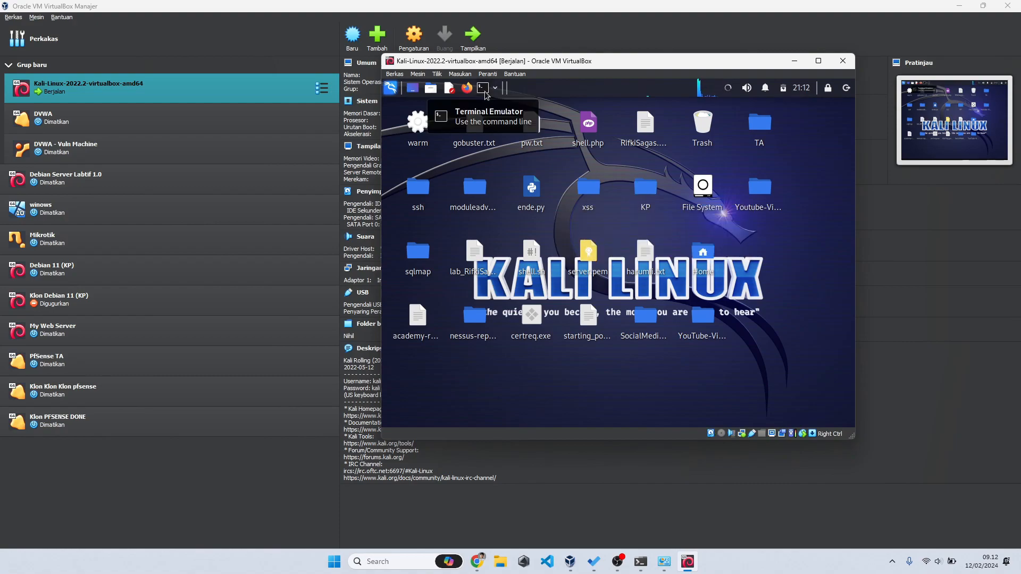
# Step: Open a terminal, run 'ip a', and highlight eth0's details
pyautogui.click(482, 87)
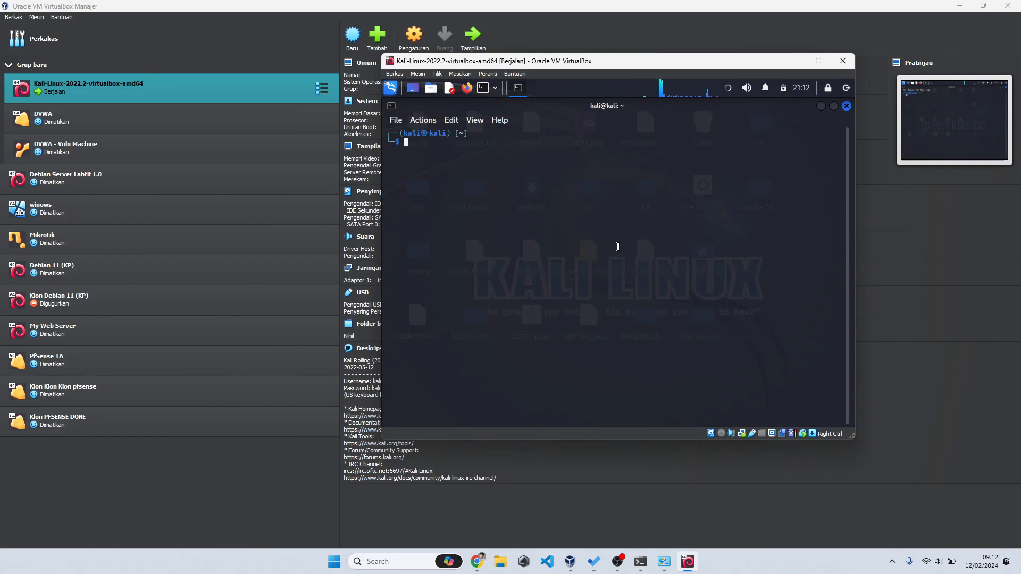
pyautogui.write('ip a')
pyautogui.press('Return')
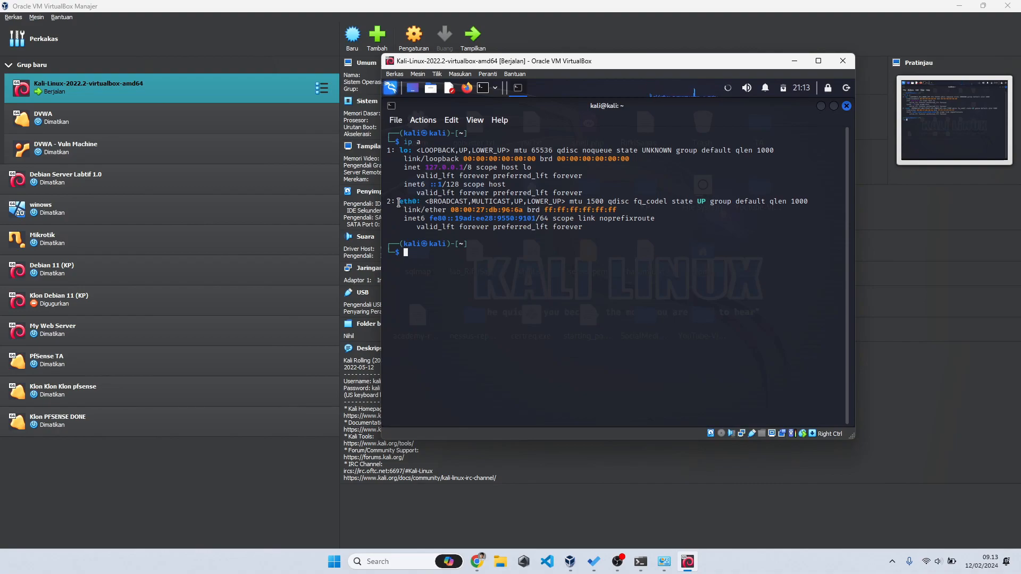
pyautogui.moveTo(399, 202); pyautogui.dragTo(535, 219)
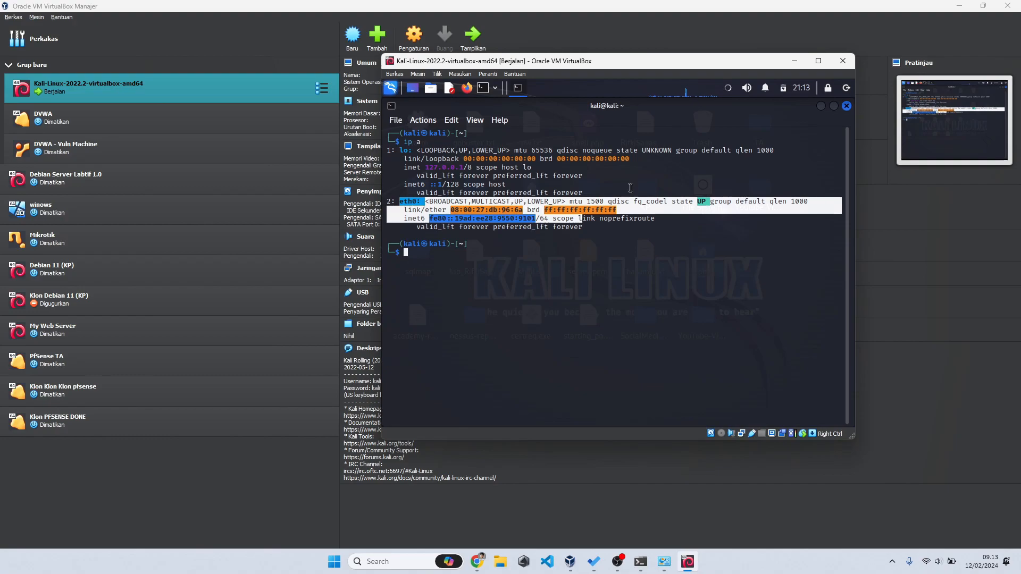
pyautogui.click(727, 89)
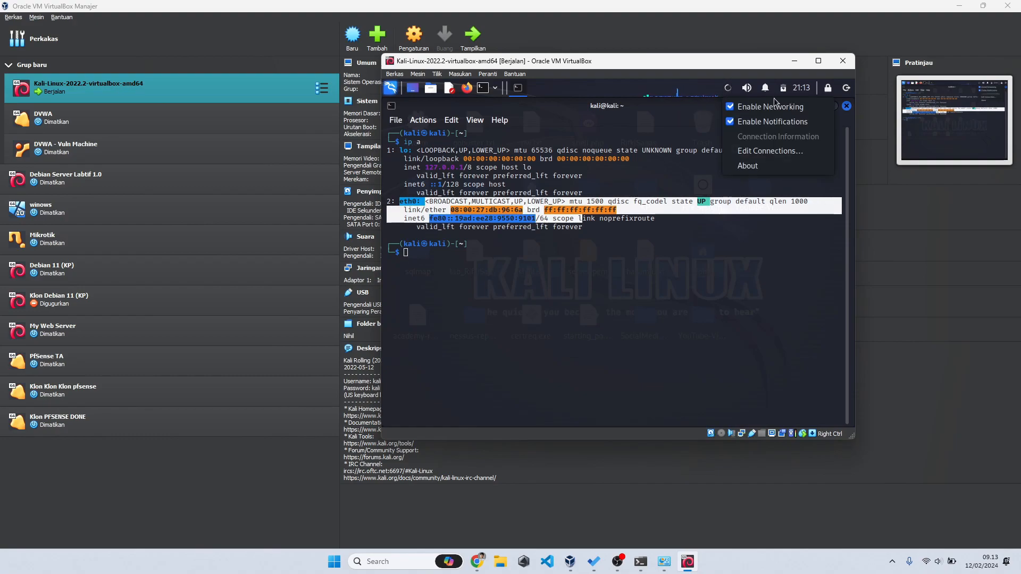
# Step: Set Wired connection 1's IPv4 method to Manual and add an empty address row
pyautogui.click(758, 151)
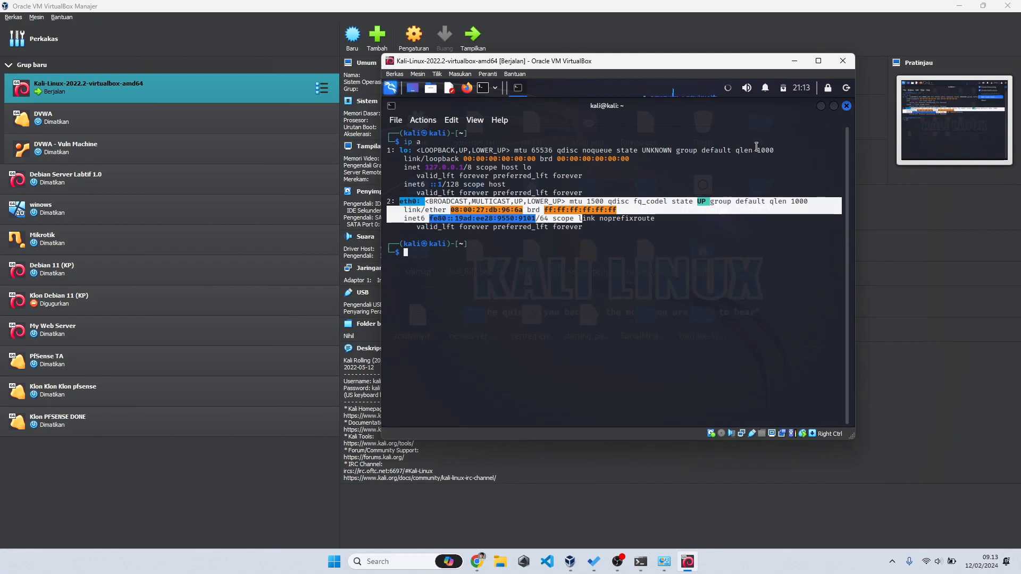
pyautogui.click(594, 212)
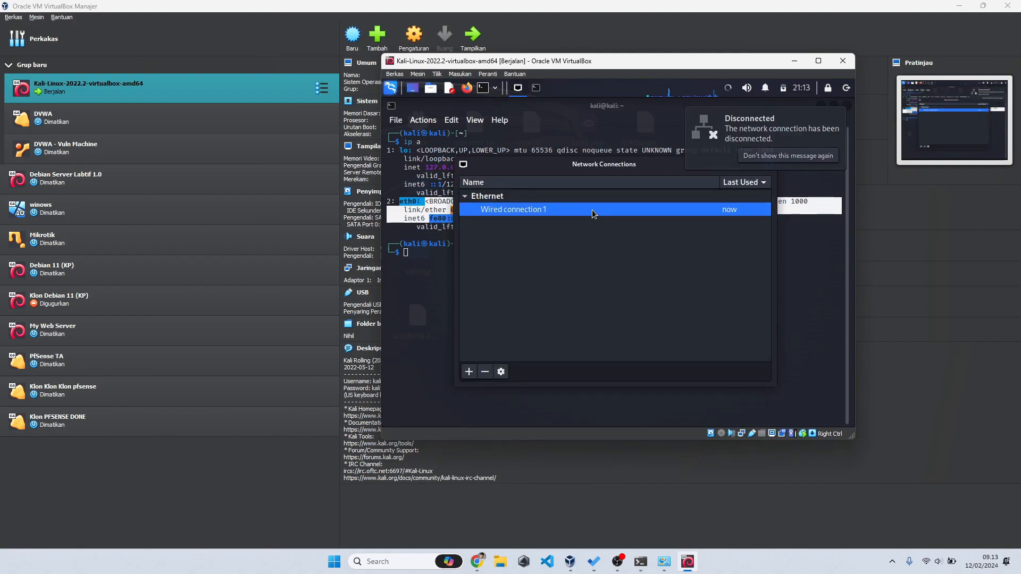
pyautogui.doubleClick(593, 211)
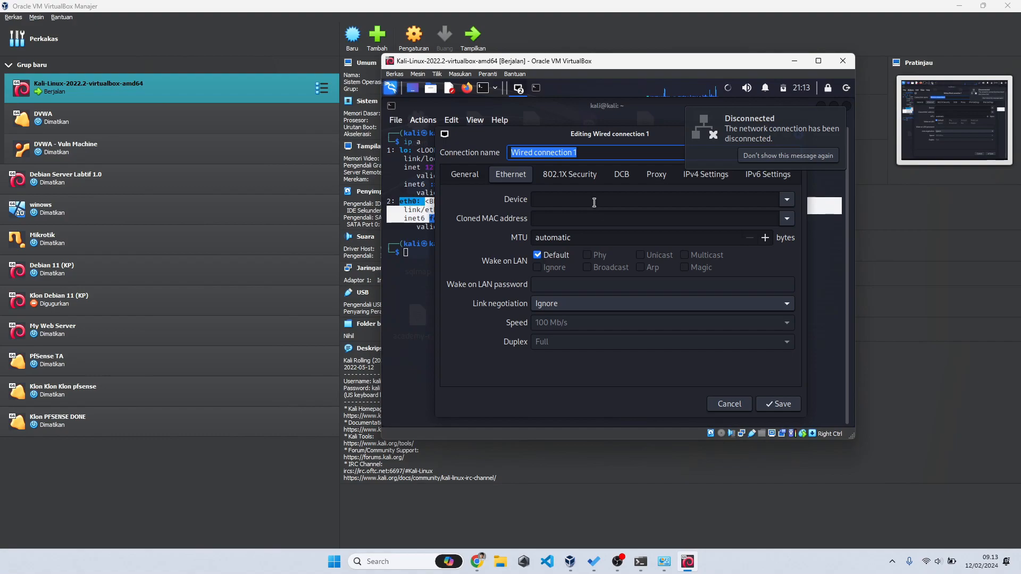
pyautogui.click(707, 178)
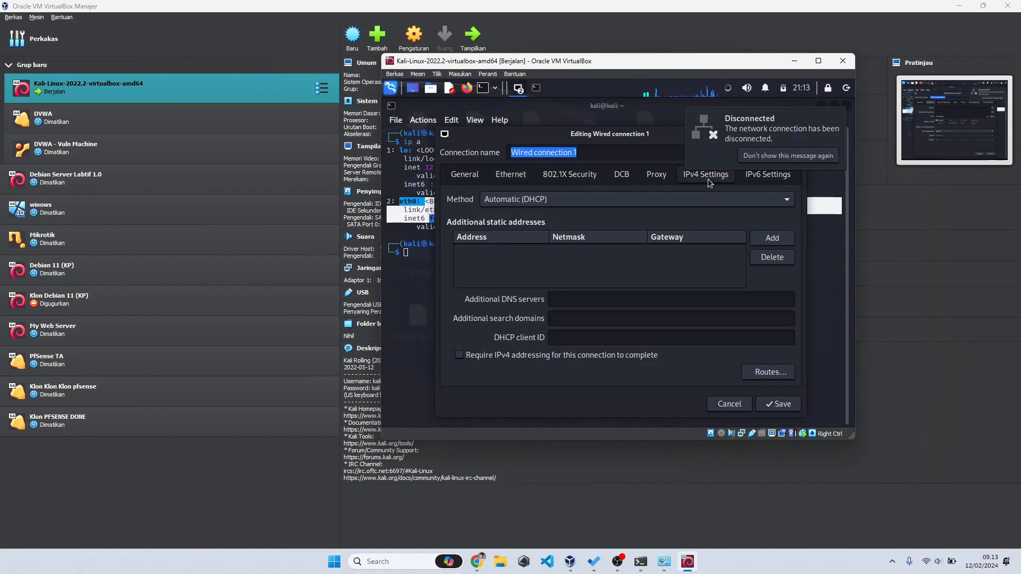
pyautogui.click(655, 199)
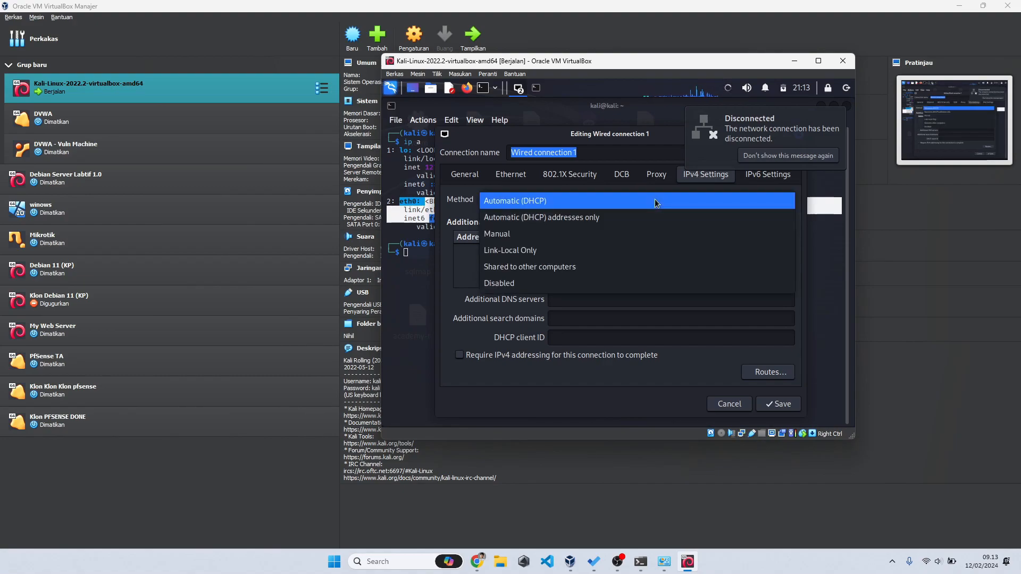
pyautogui.click(611, 235)
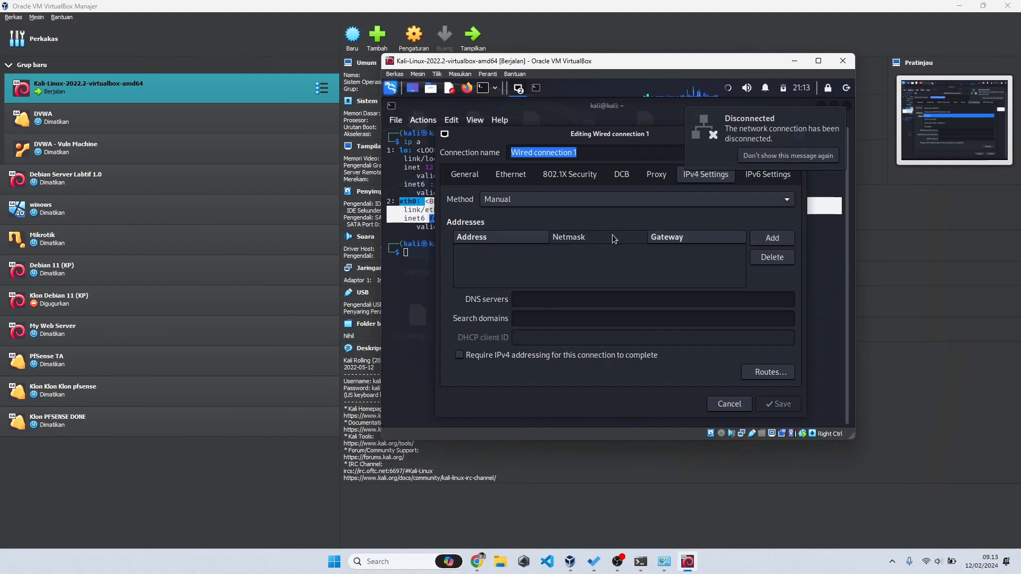
pyautogui.click(774, 243)
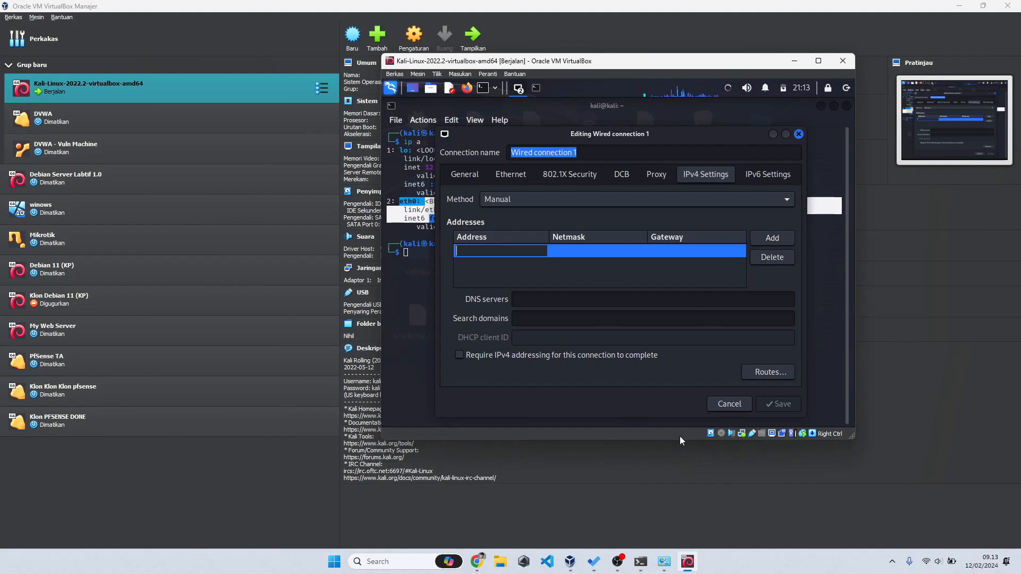
pyautogui.click(640, 561)
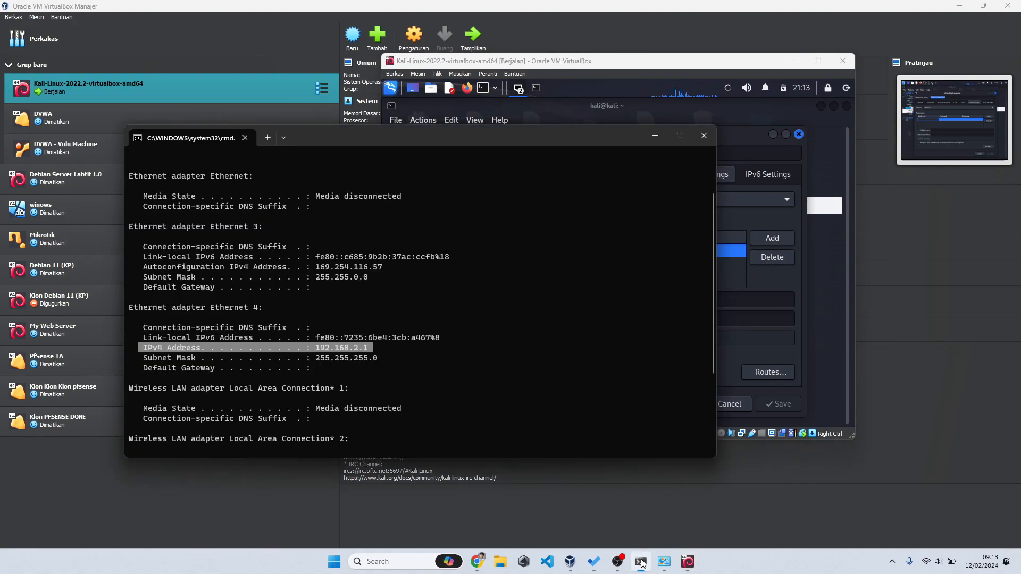
# Step: Highlight the host's IPv4 address 192.168.2.1 in the ipconfig output
pyautogui.click(335, 345)
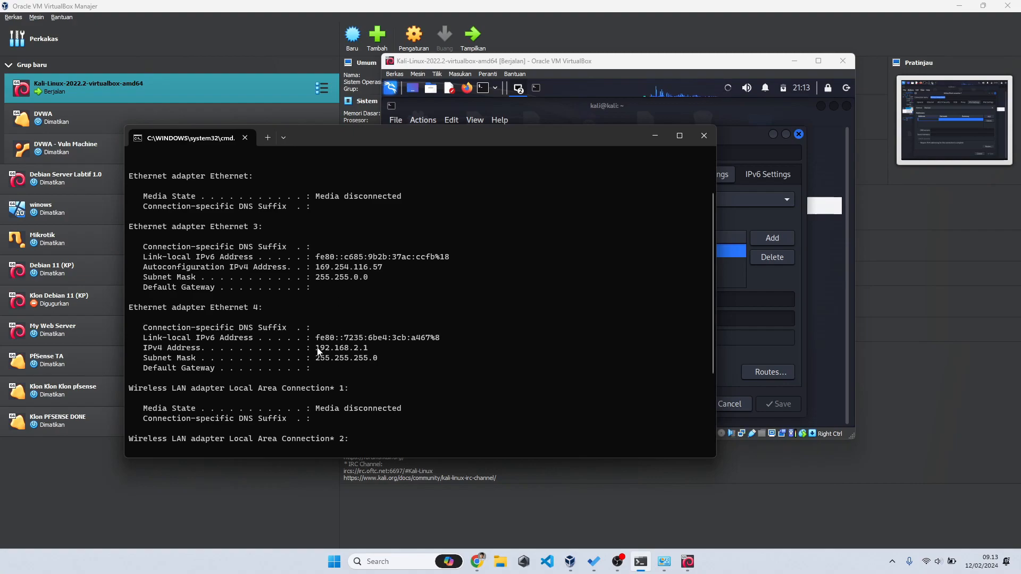
pyautogui.moveTo(344, 350); pyautogui.dragTo(360, 349)
pyautogui.moveTo(497, 140); pyautogui.dragTo(404, 149)
pyautogui.click(673, 270)
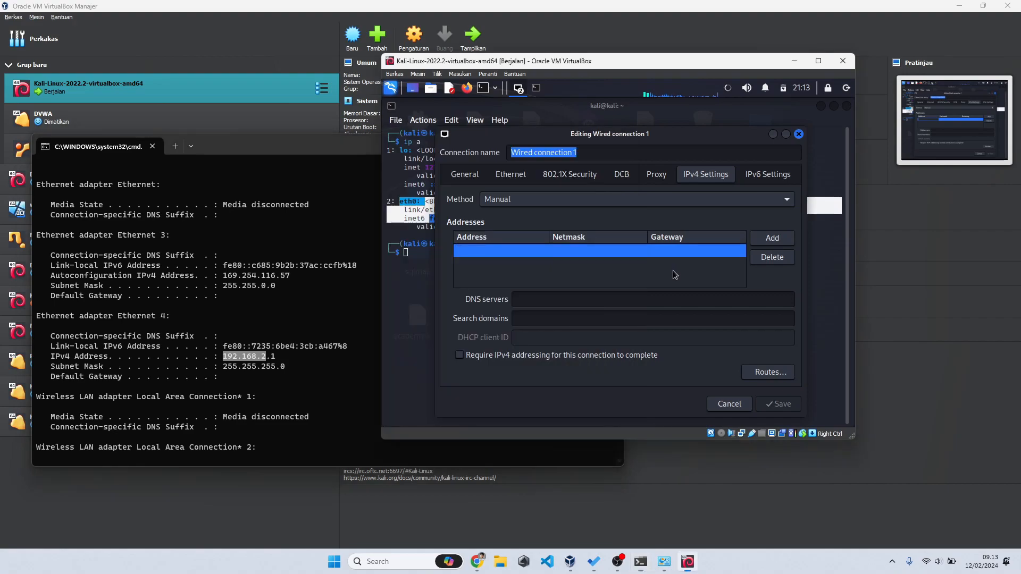
# Step: Enter 192.168.2.2 as the new entry's address
pyautogui.click(510, 249)
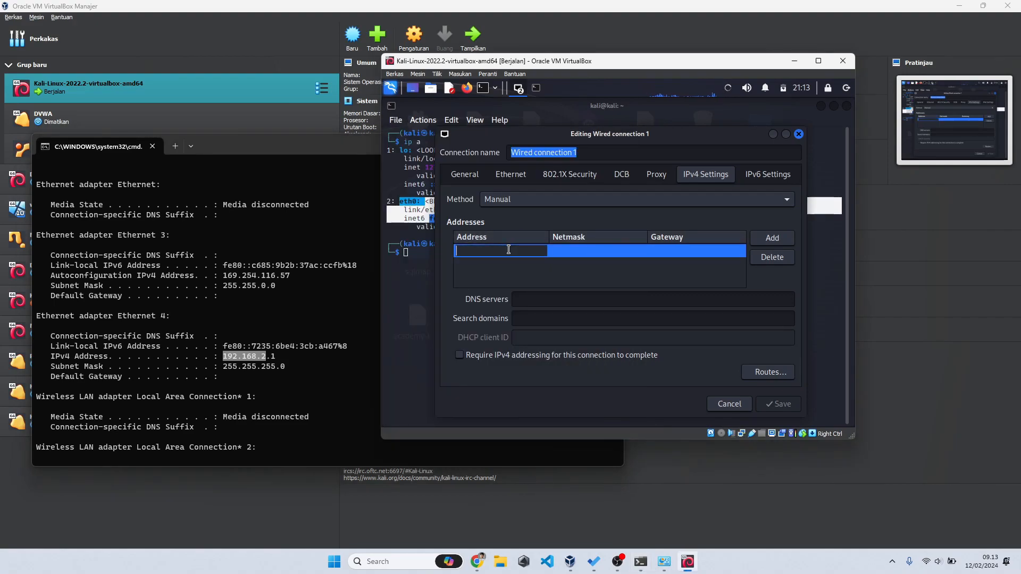
pyautogui.write('192.')
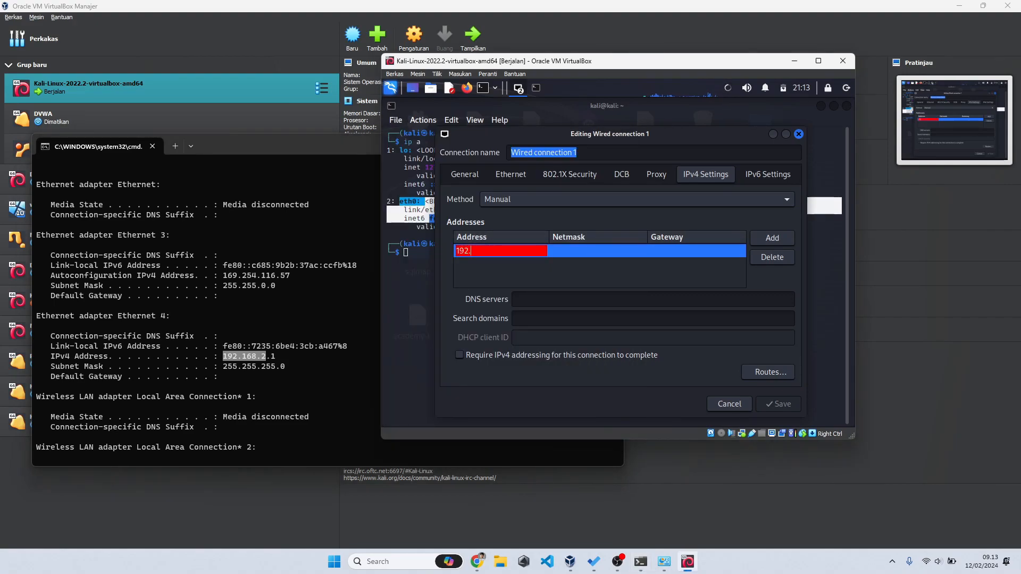
pyautogui.write('168.2')
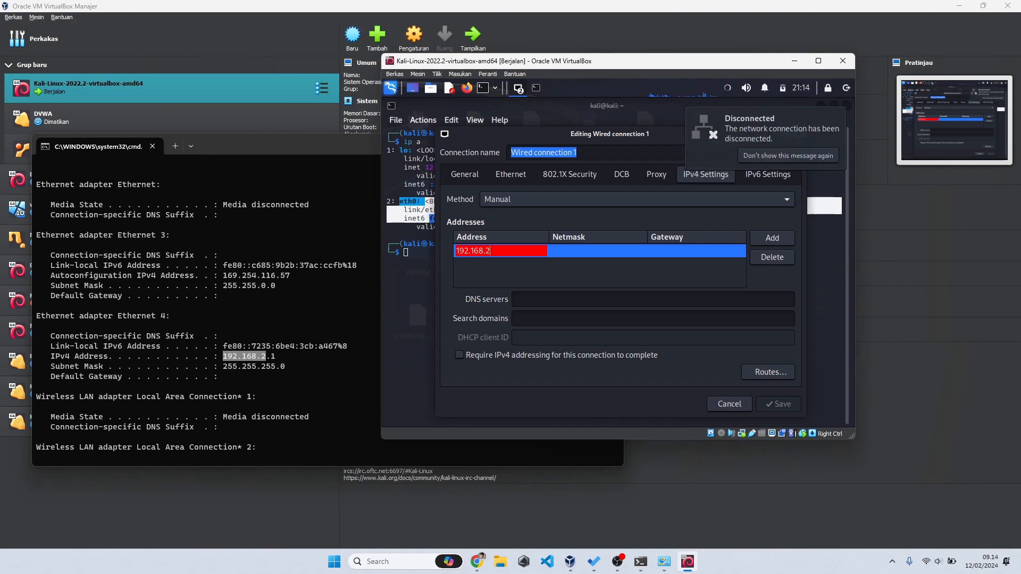
pyautogui.write('.2')
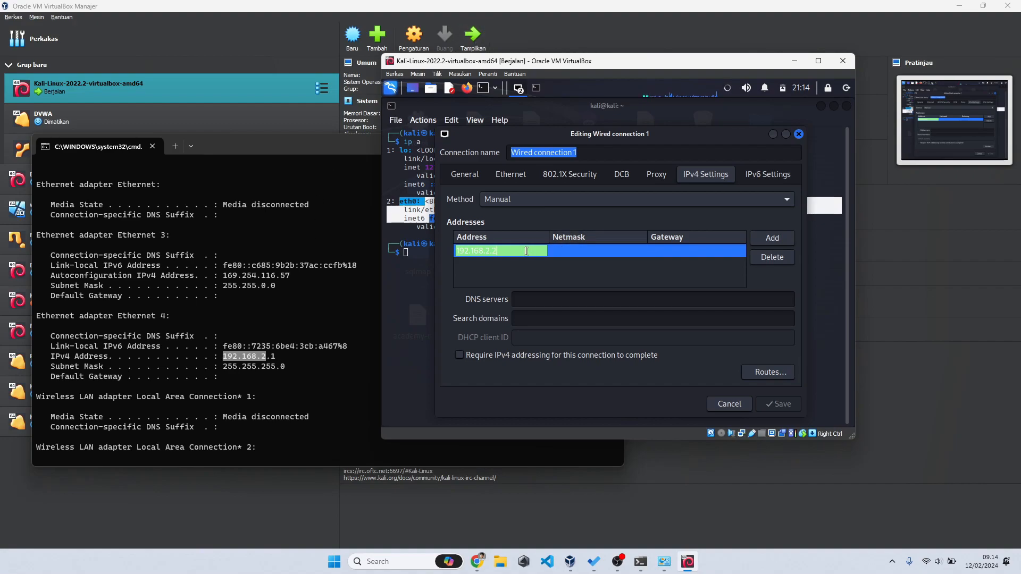
pyautogui.press('BackSpace')
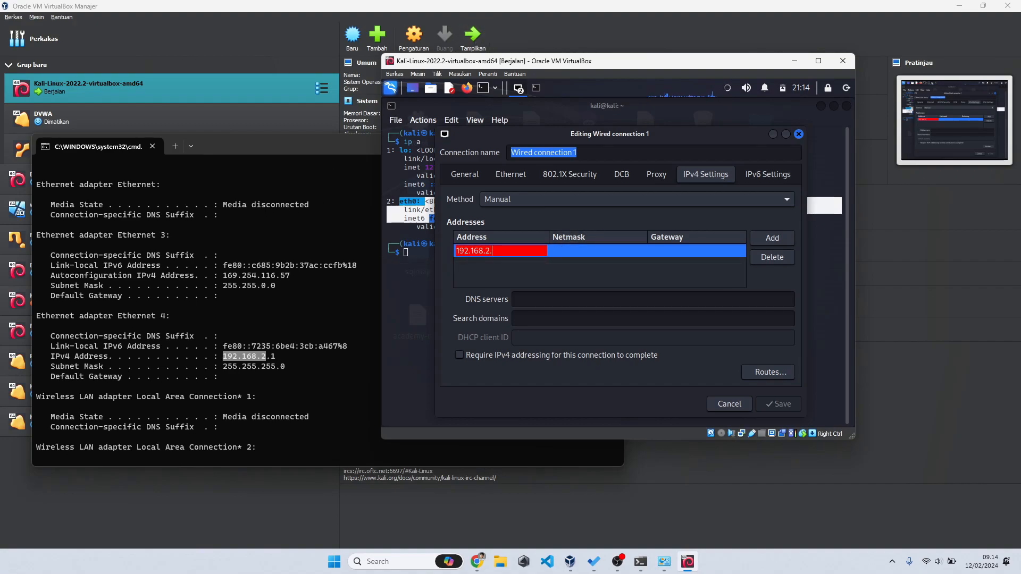
pyautogui.write('1')
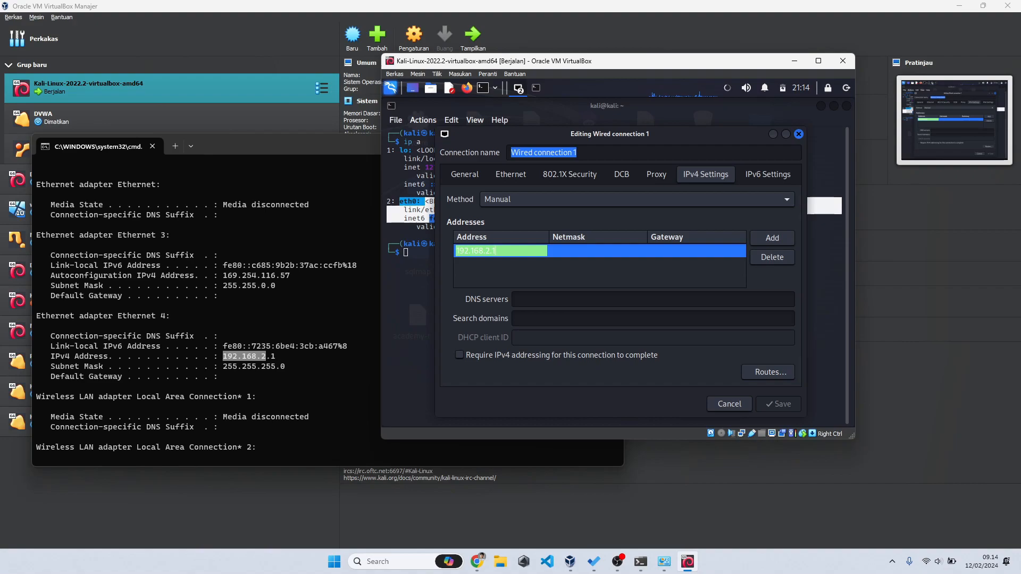
pyautogui.press('BackSpace')
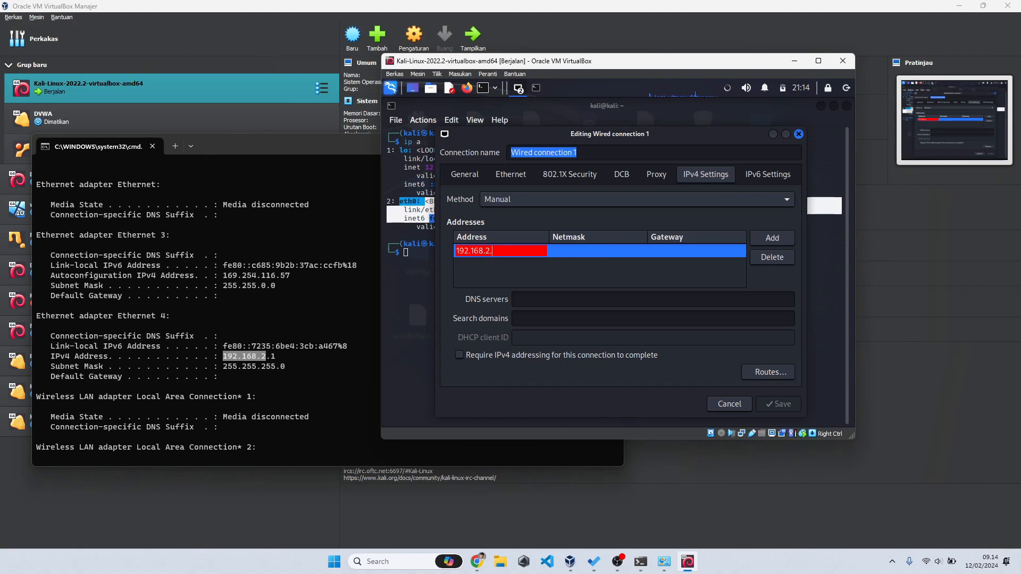
pyautogui.write('2')
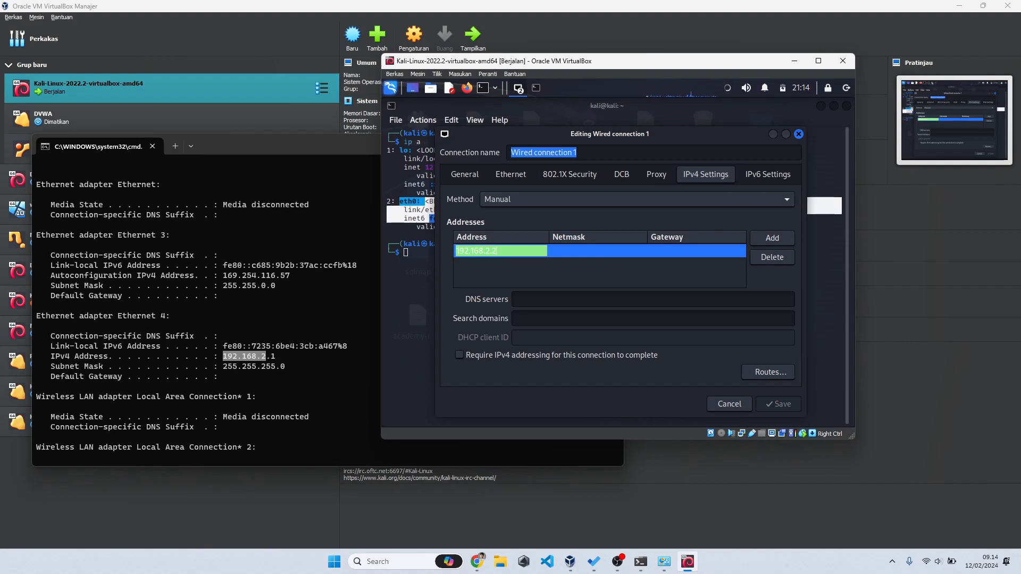
# Step: Set the netmask to 24, leave the gateway blank, and save Wired connection 1
pyautogui.press('Tab')
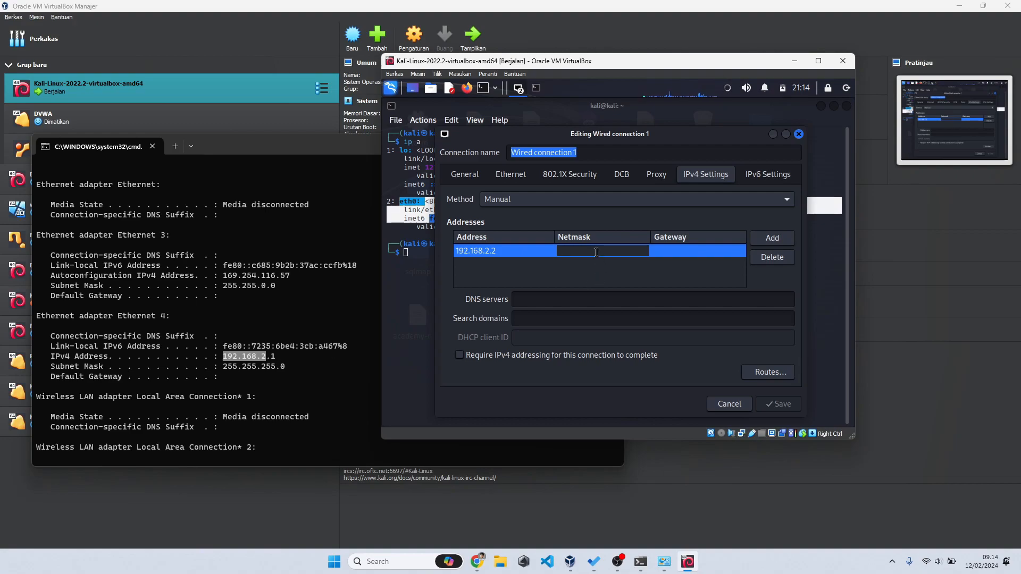
pyautogui.write('24')
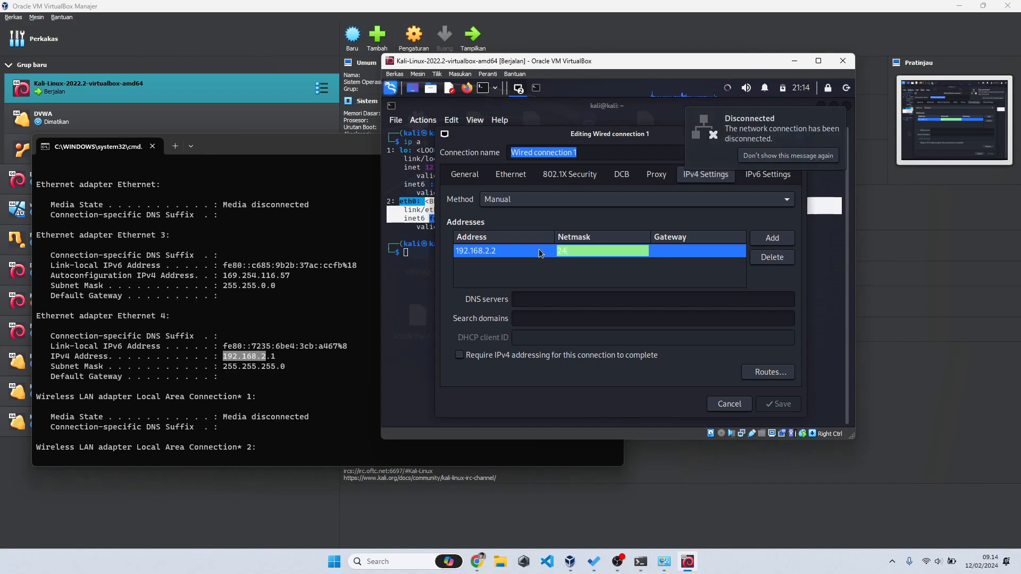
pyautogui.click(666, 255)
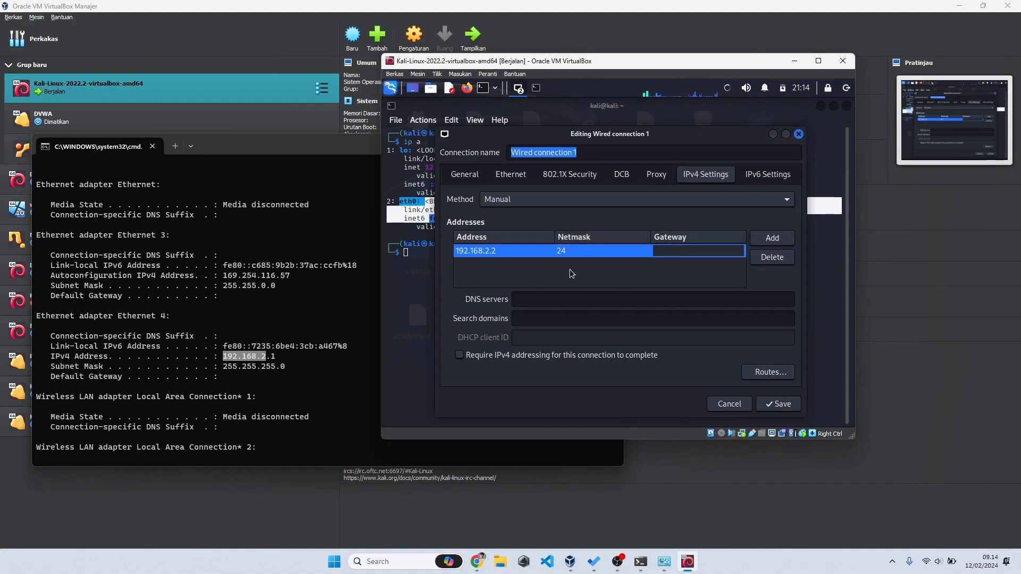
pyautogui.click(777, 405)
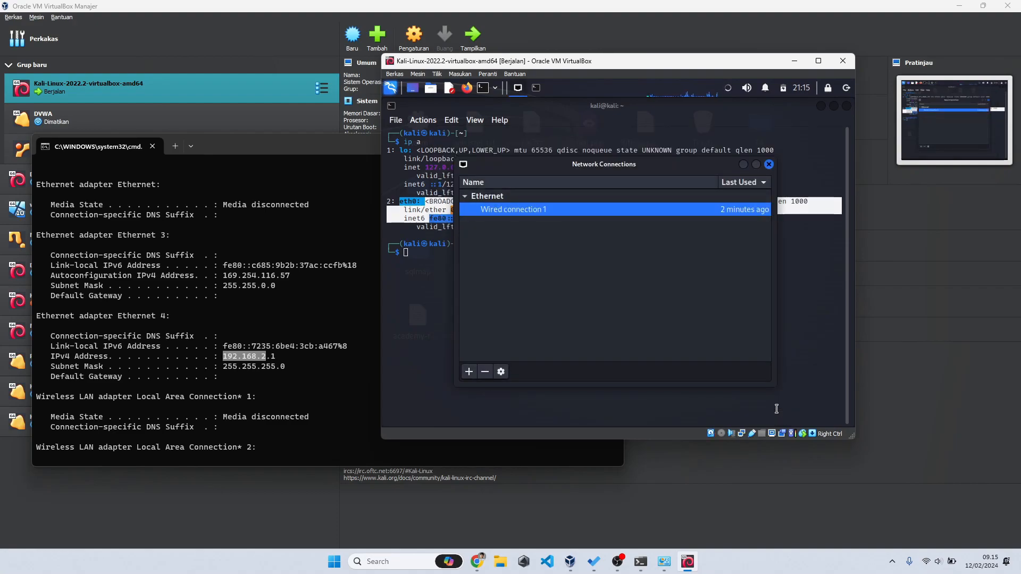
# Step: Disconnect and reconnect Wired connection 1 to apply the new address
pyautogui.click(769, 165)
pyautogui.click(727, 89)
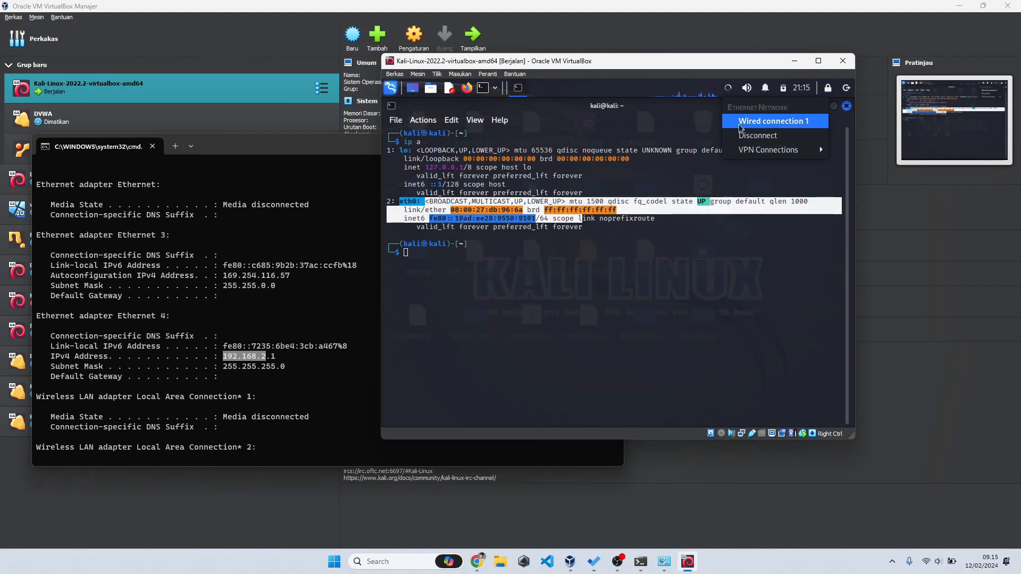
pyautogui.click(743, 136)
pyautogui.click(724, 90)
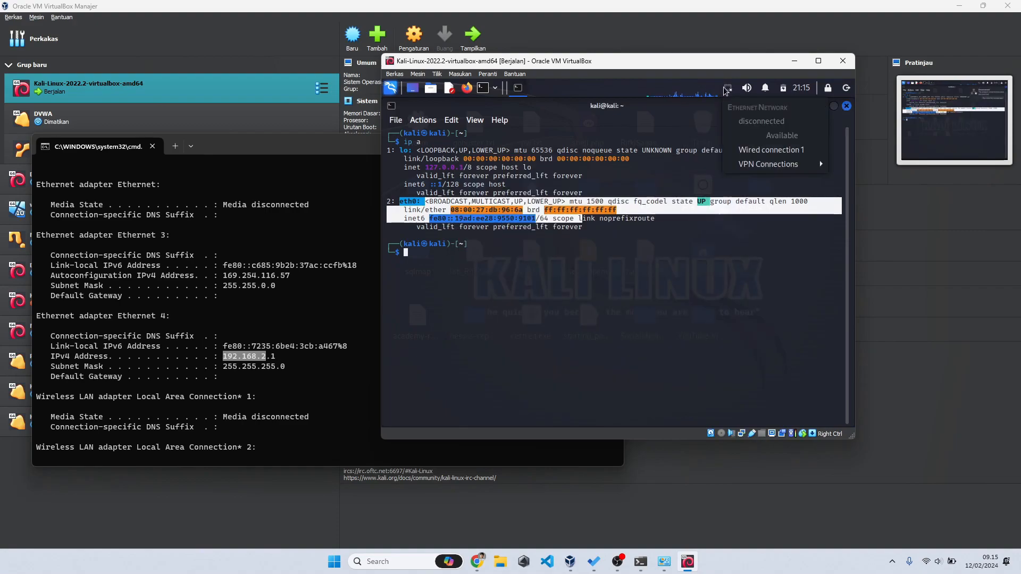
pyautogui.click(747, 147)
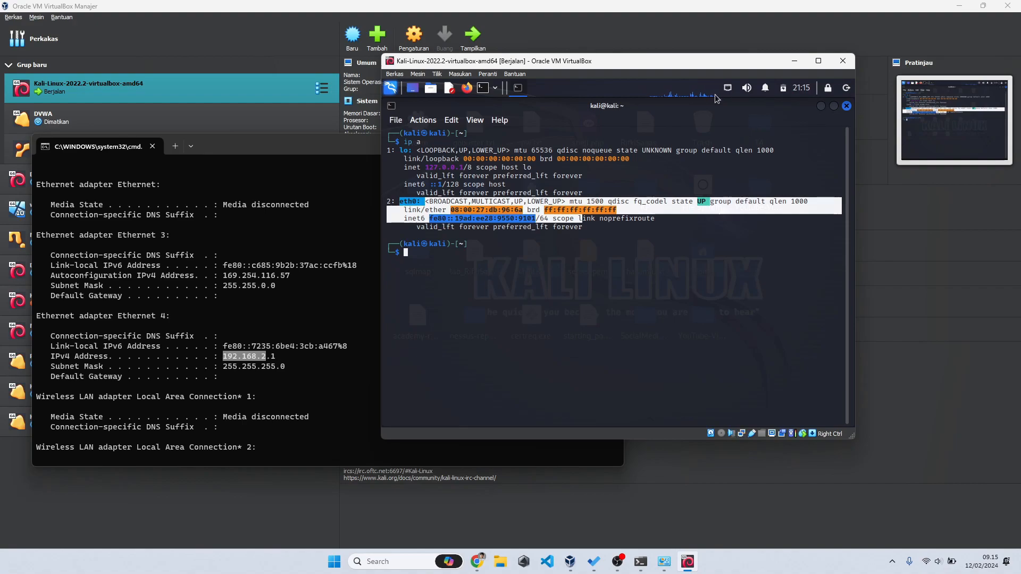
# Step: Run 'ip a' and confirm eth0 now has 192.168.2.2
pyautogui.click(659, 272)
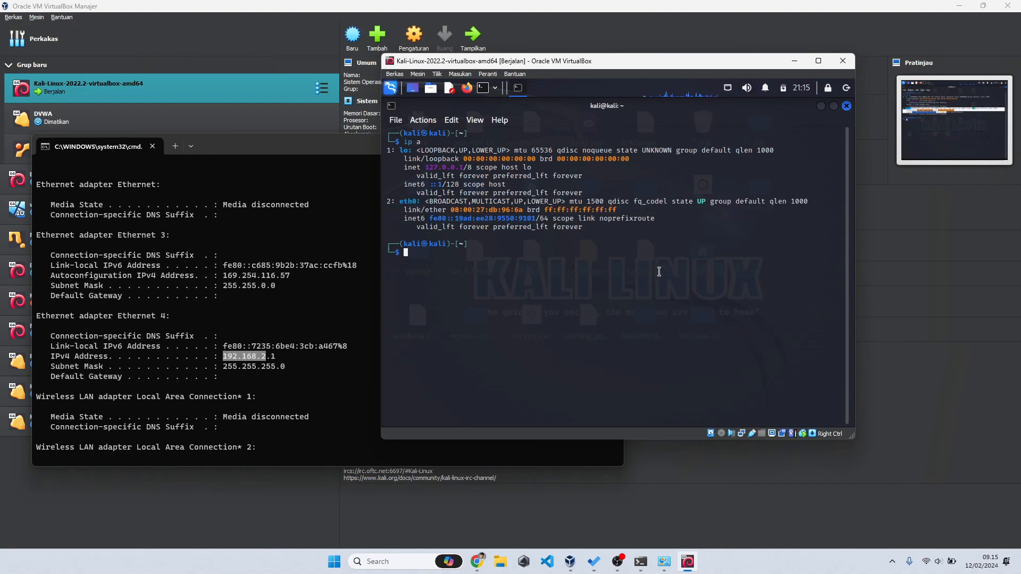
pyautogui.write('ip a')
pyautogui.press('Return')
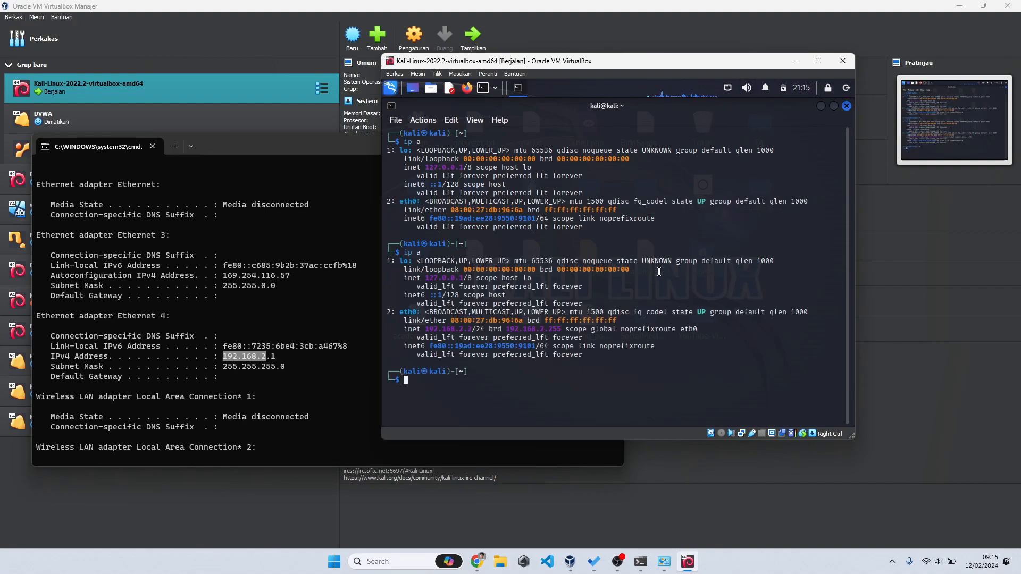
pyautogui.moveTo(425, 329); pyautogui.dragTo(472, 329)
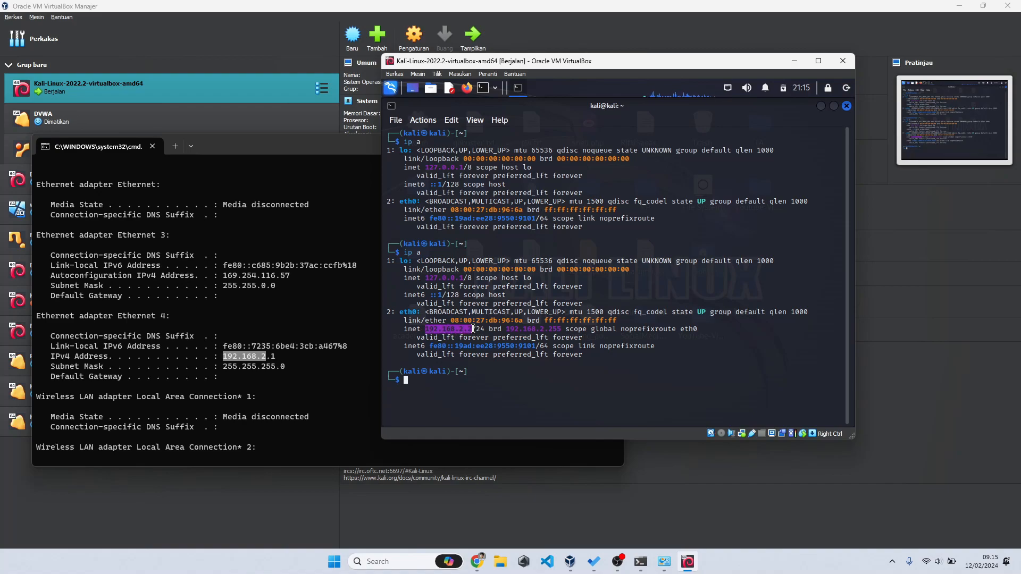
pyautogui.click(489, 399)
# Step: Ping the host at 192.168.2.1, then stop it with Ctrl+C
pyautogui.write('ping ')
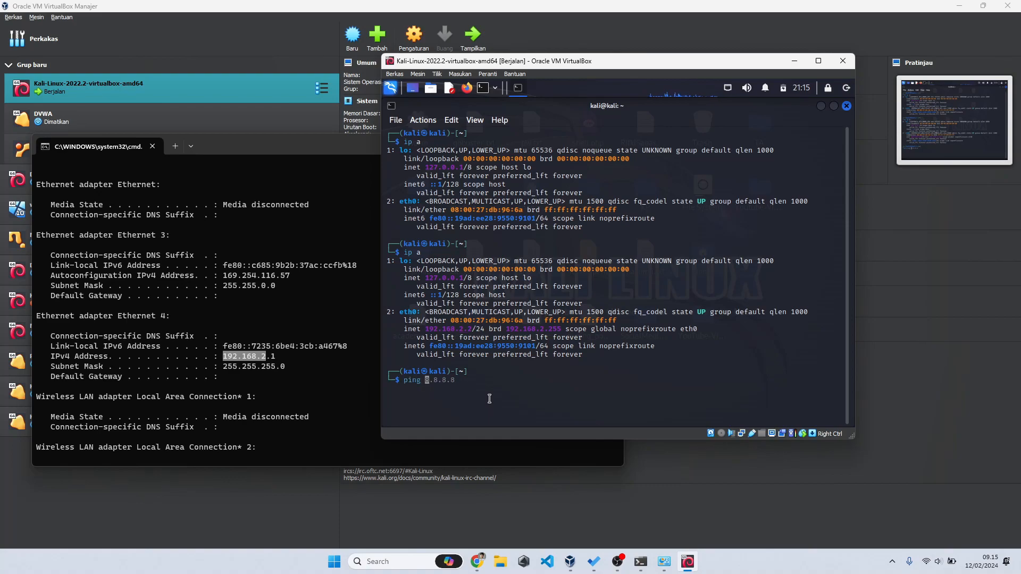
pyautogui.write('192.168.2.1')
pyautogui.press('Return')
pyautogui.press('Down')
pyautogui.press('Down')
pyautogui.press('Down')
pyautogui.press('Down')
pyautogui.press('Down')
pyautogui.press('Down')
pyautogui.press('Down')
pyautogui.press('Down')
pyautogui.press('Down')
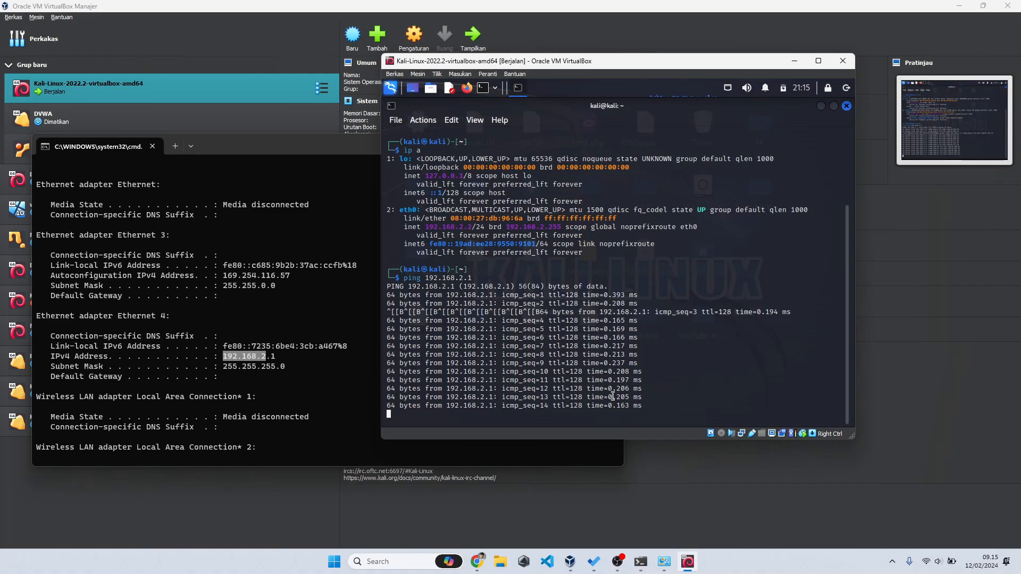
pyautogui.hotkey('ctrl', 'c')
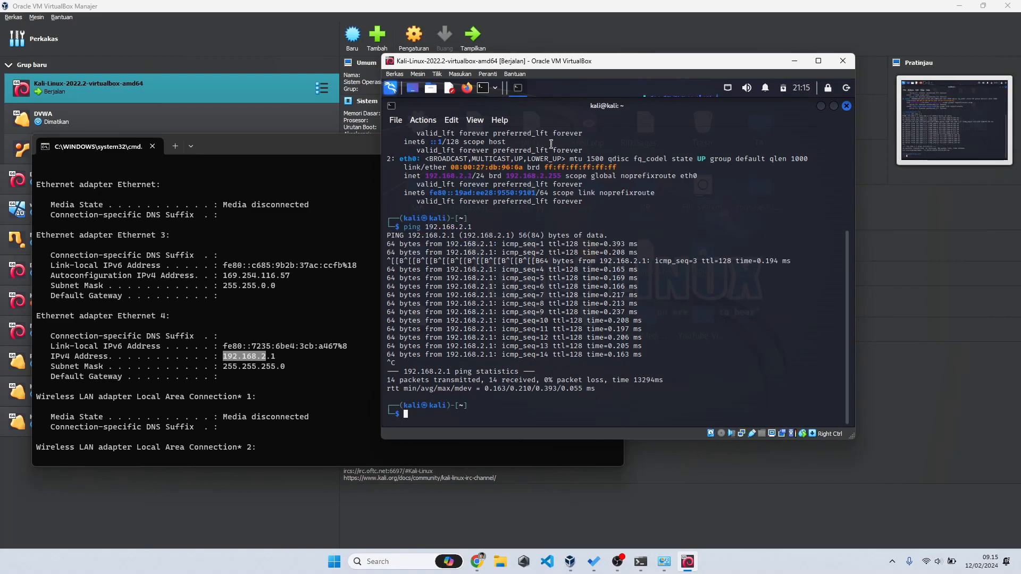
# Step: From the Windows command prompt, run 'ping 192.168.2.2' against the Kali VM
pyautogui.click(342, 413)
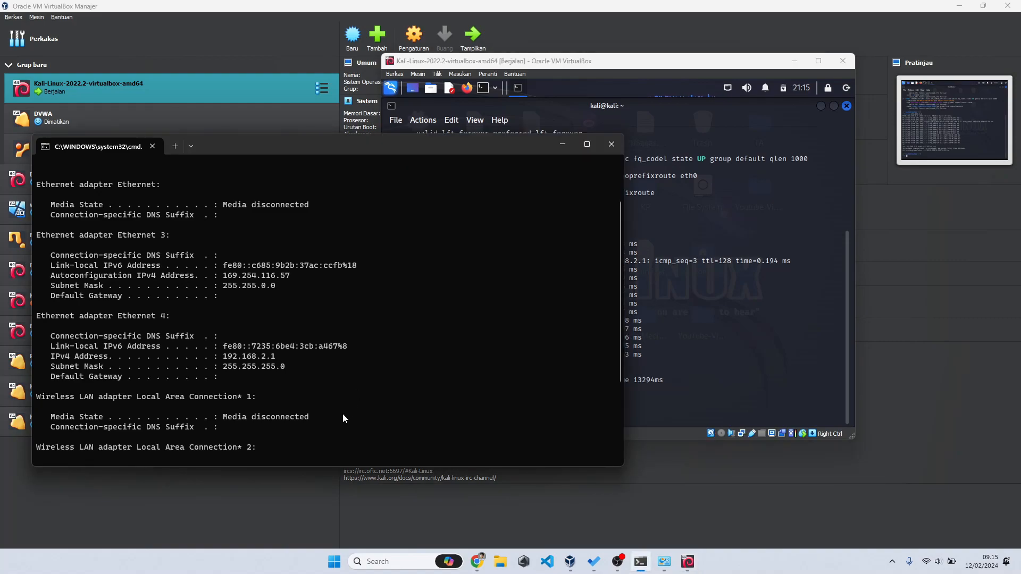
pyautogui.write('ping ')
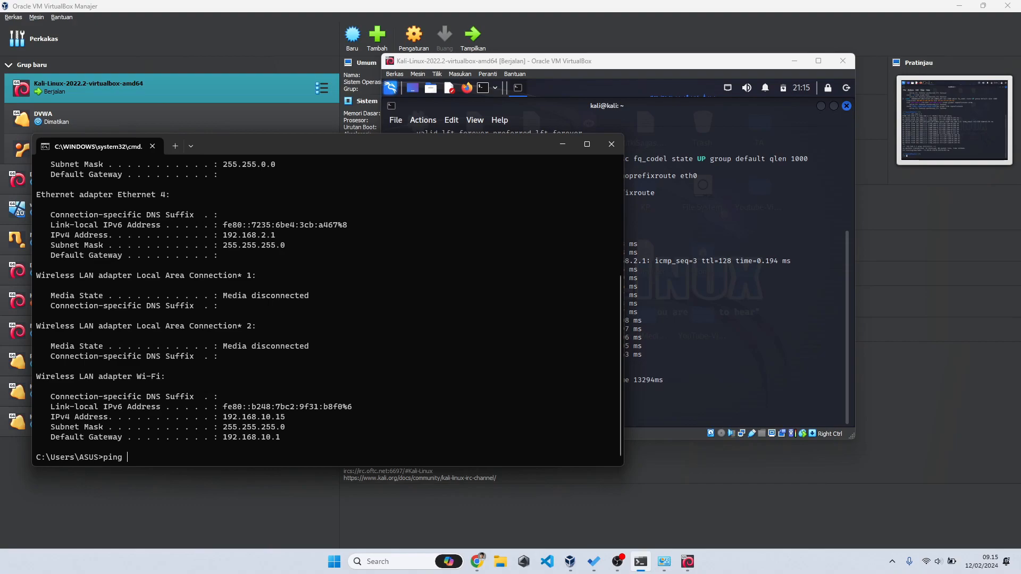
pyautogui.write('192.168.2.2')
pyautogui.press('Return')
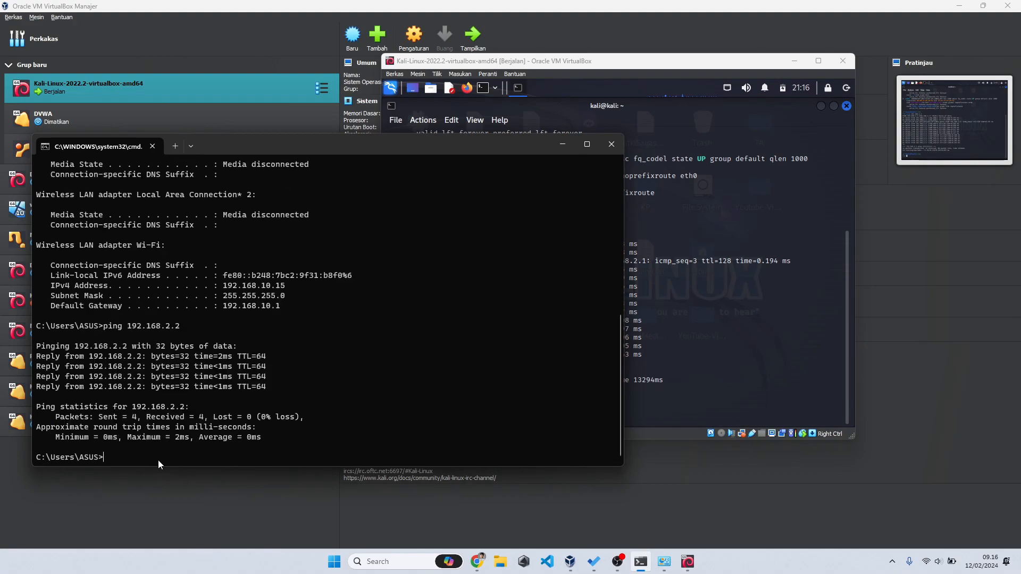
# Step: Disconnect and reconnect Kali's wired network
pyautogui.click(670, 339)
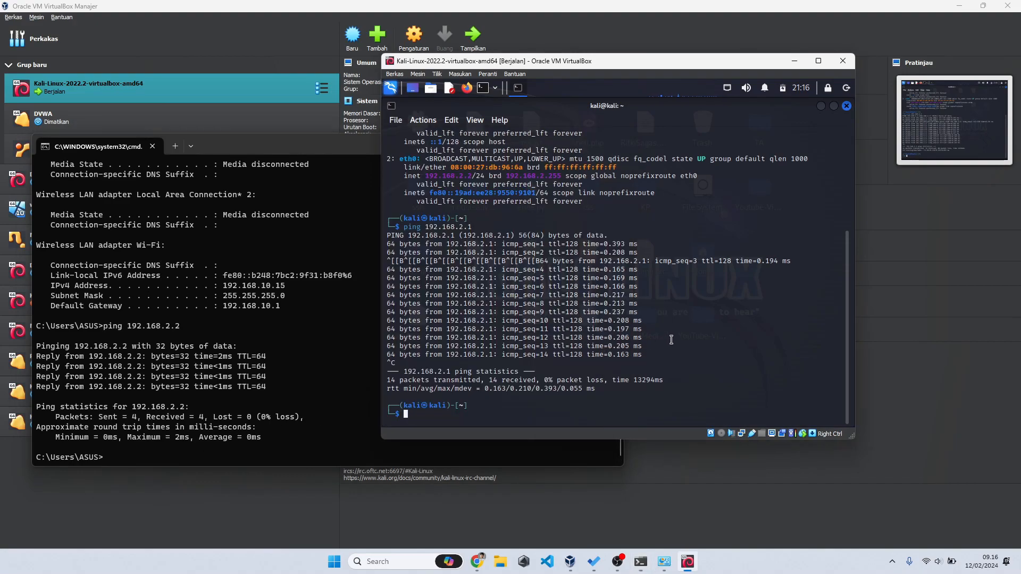
pyautogui.click(727, 87)
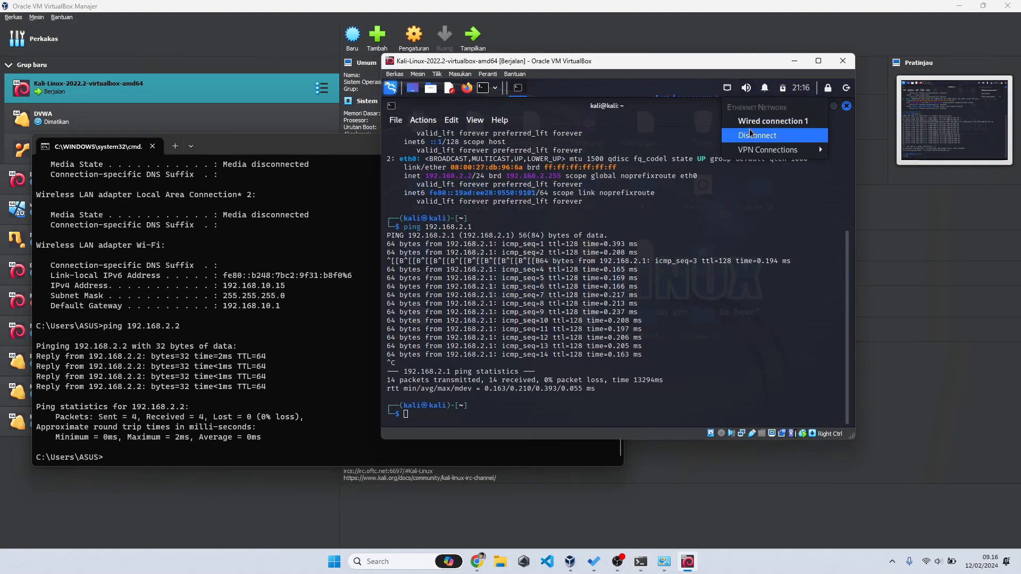
pyautogui.click(744, 109)
pyautogui.click(725, 89)
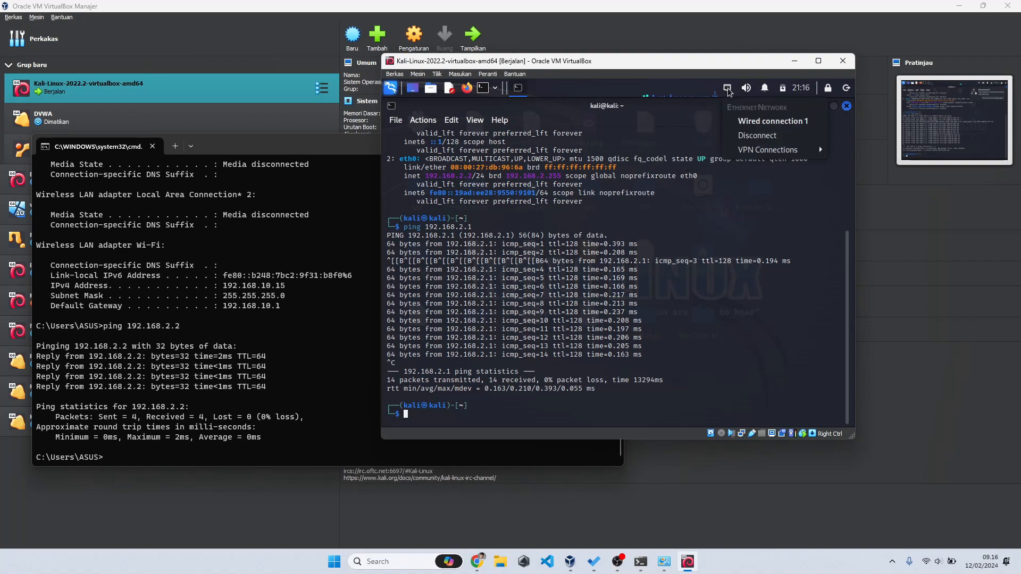
pyautogui.click(758, 121)
# Step: Change Wired connection 1's manual address to 192.168.2.200 and save
pyautogui.rightClick(728, 91)
pyautogui.click(769, 151)
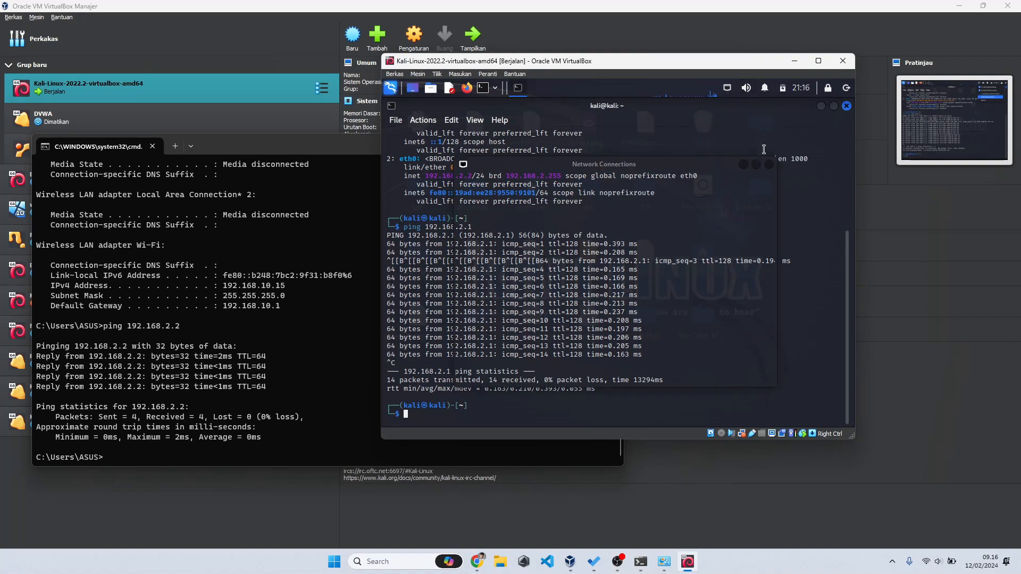
pyautogui.doubleClick(577, 209)
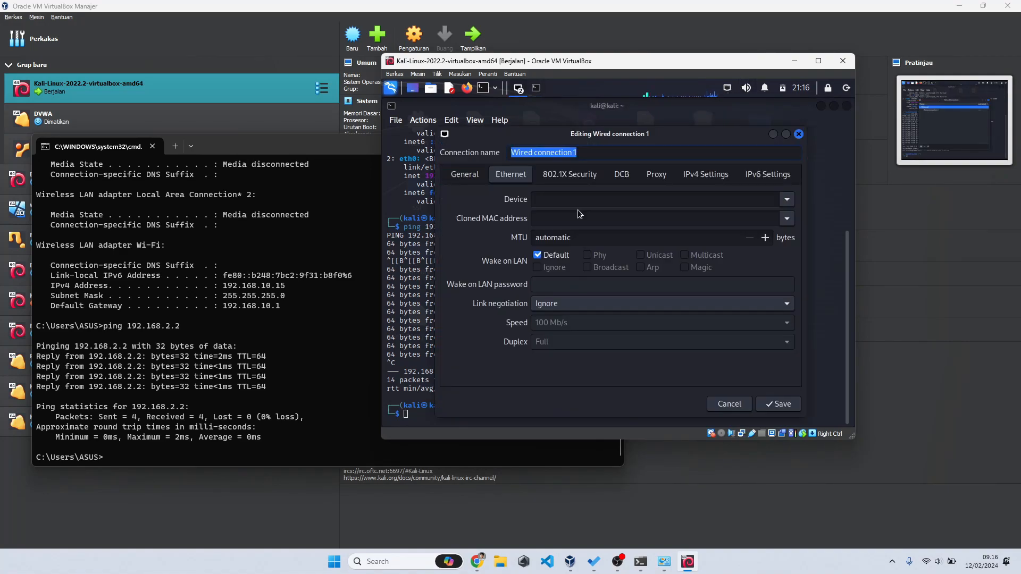
pyautogui.click(712, 175)
pyautogui.click(502, 251)
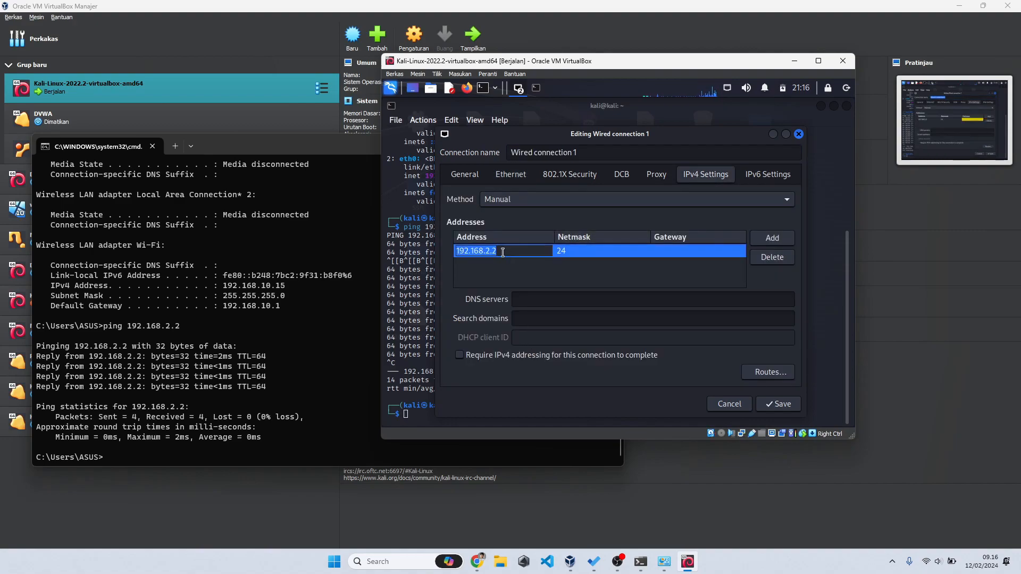
pyautogui.click(502, 251)
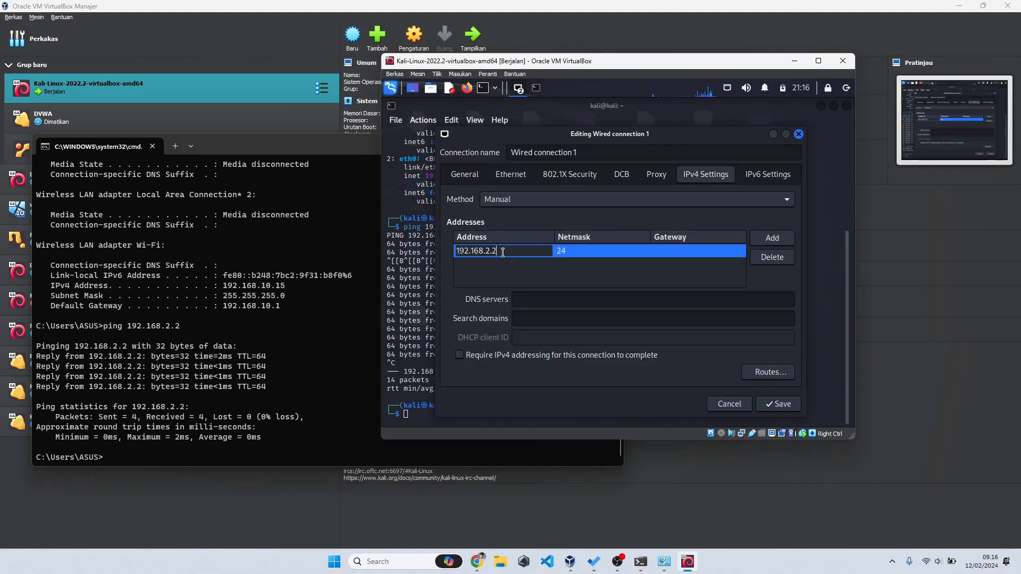
pyautogui.write('00')
pyautogui.click(778, 404)
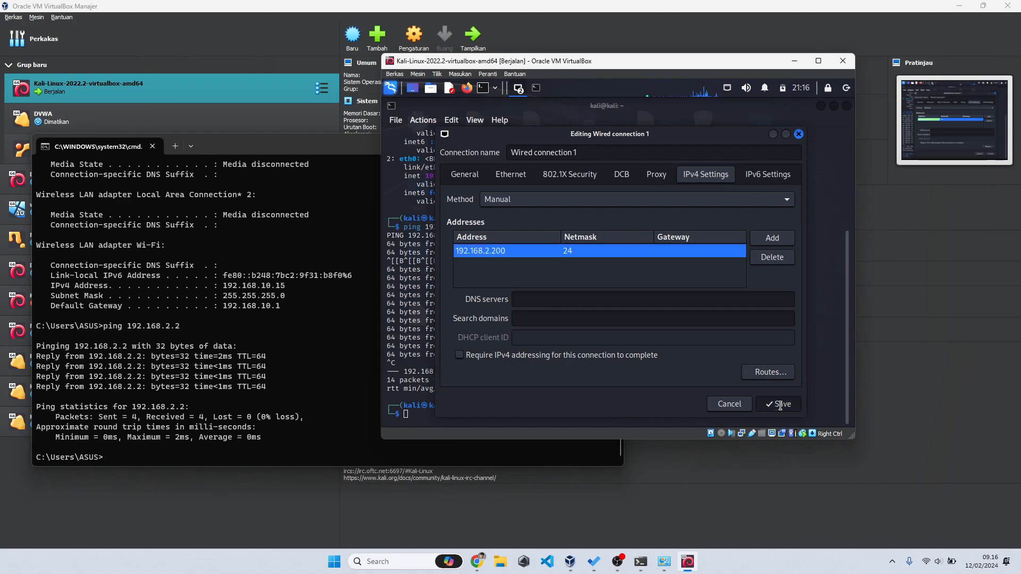
# Step: Close the connections list, then disconnect and reconnect Wired connection 1
pyautogui.click(769, 165)
pyautogui.click(727, 87)
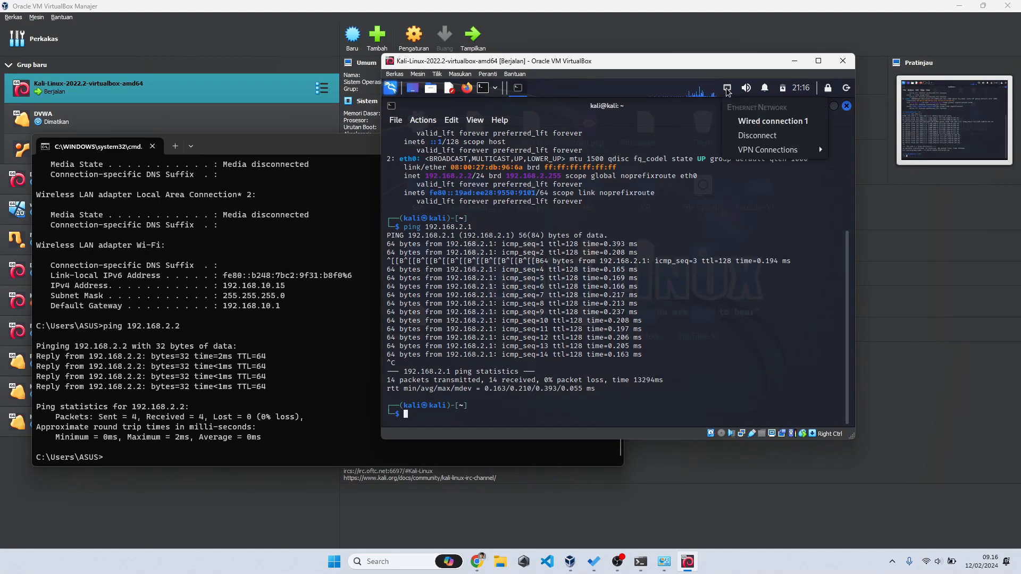
pyautogui.click(739, 123)
pyautogui.click(727, 88)
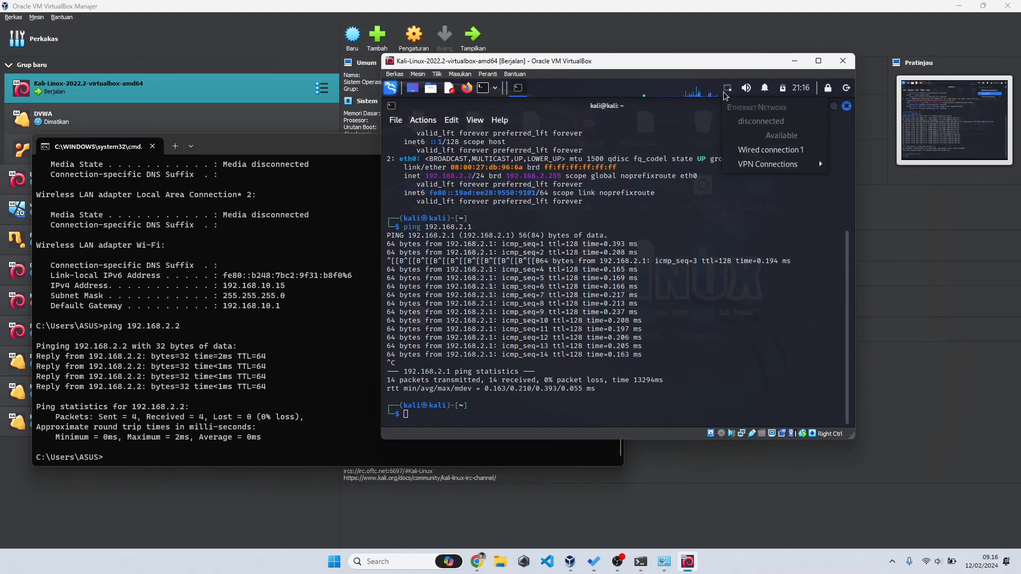
pyautogui.click(755, 150)
# Step: Show Kali's interfaces with 'ip a', then re-ping 192.168.2.2 from the Windows command prompt
pyautogui.write('ip a')
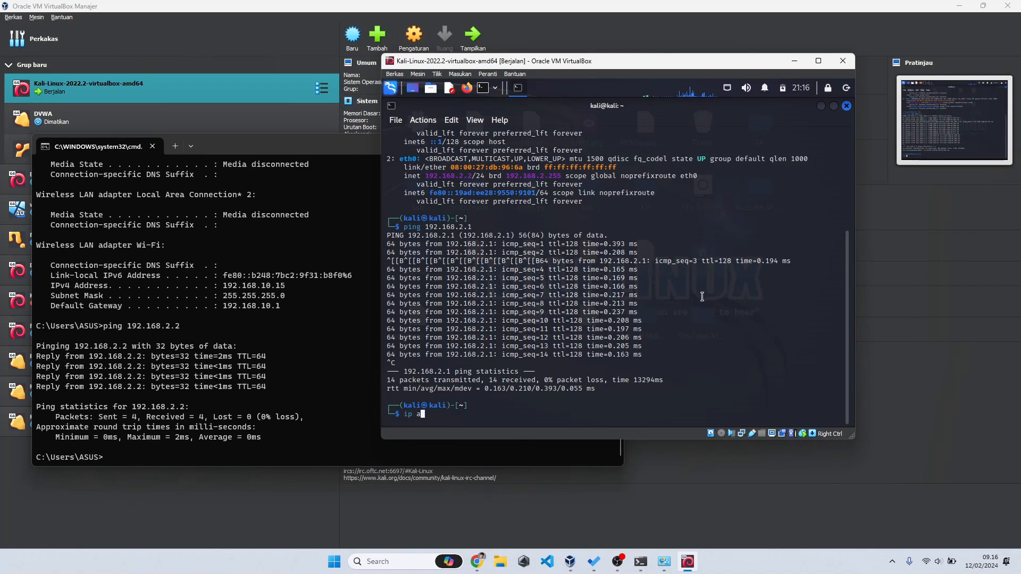
pyautogui.press('Return')
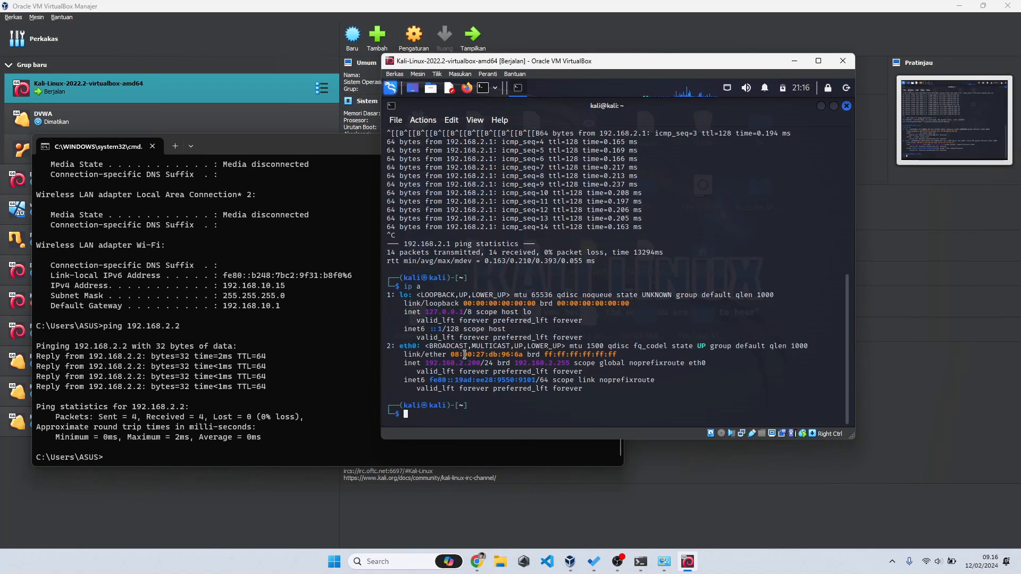
pyautogui.click(314, 423)
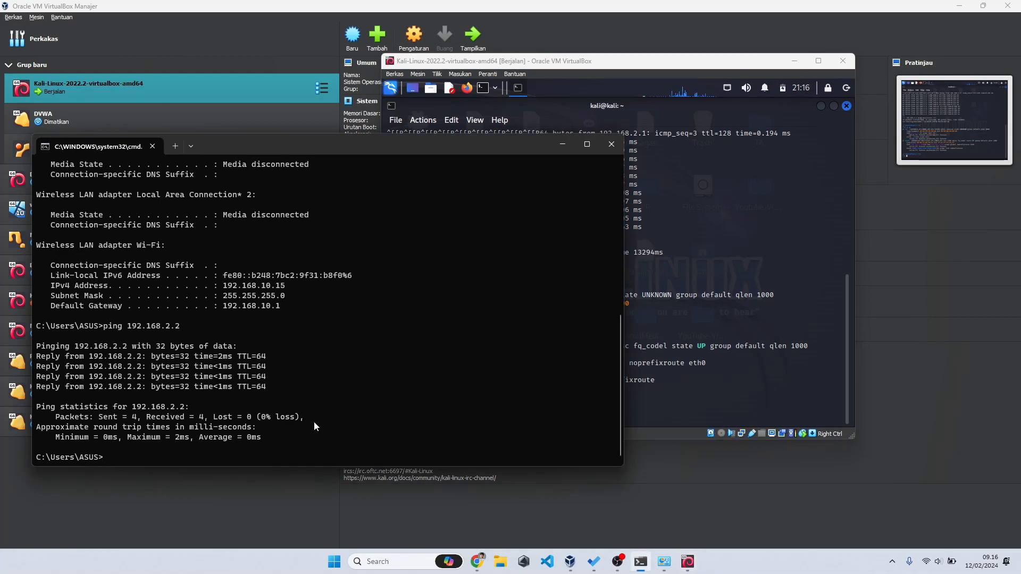
pyautogui.press('Up')
pyautogui.press('Return')
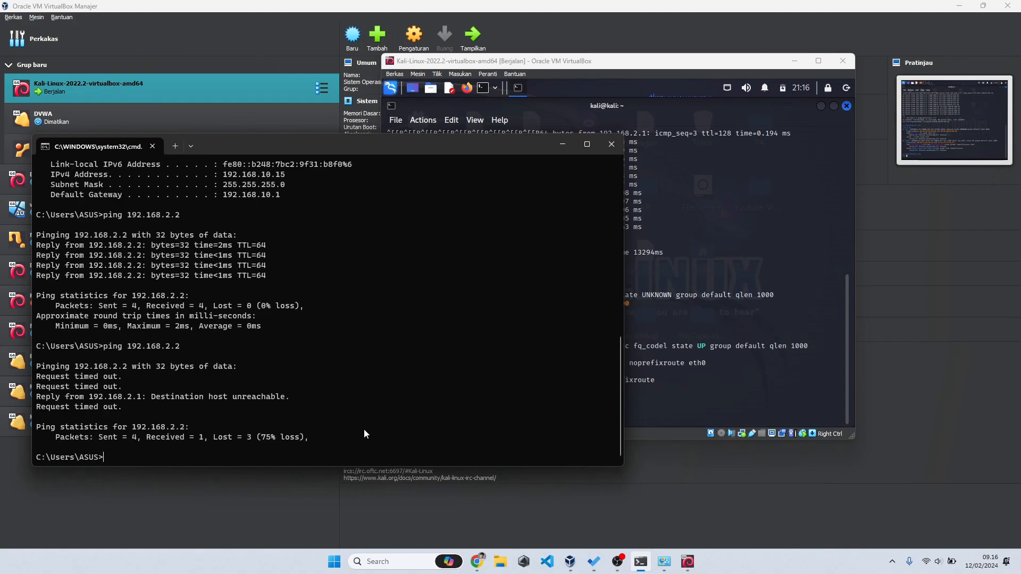
# Step: Ping the new address 192.168.2.200, minimize the command prompt, and select DVWA - Vuln Machine
pyautogui.click(649, 272)
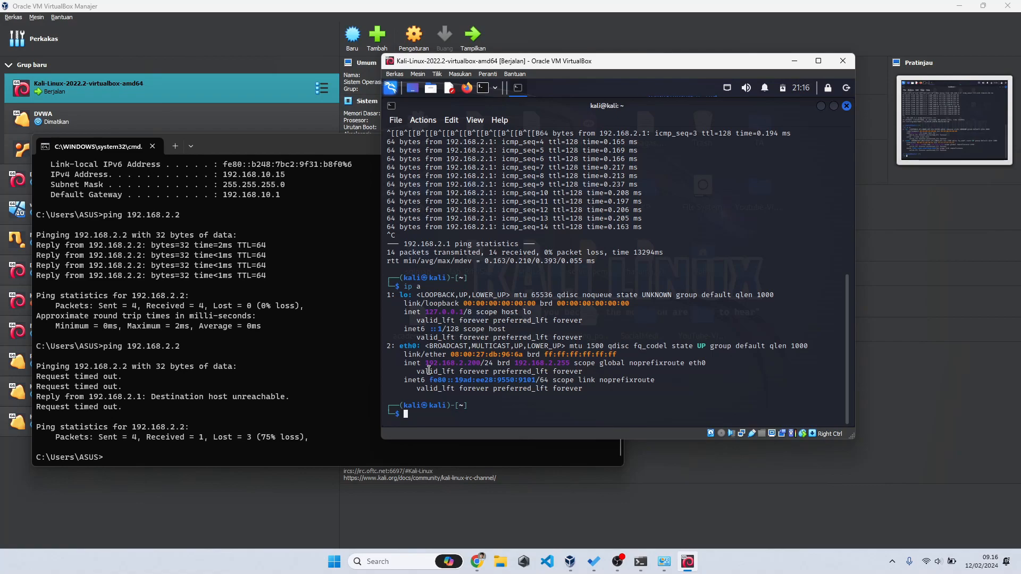
pyautogui.click(321, 423)
pyautogui.press('Up')
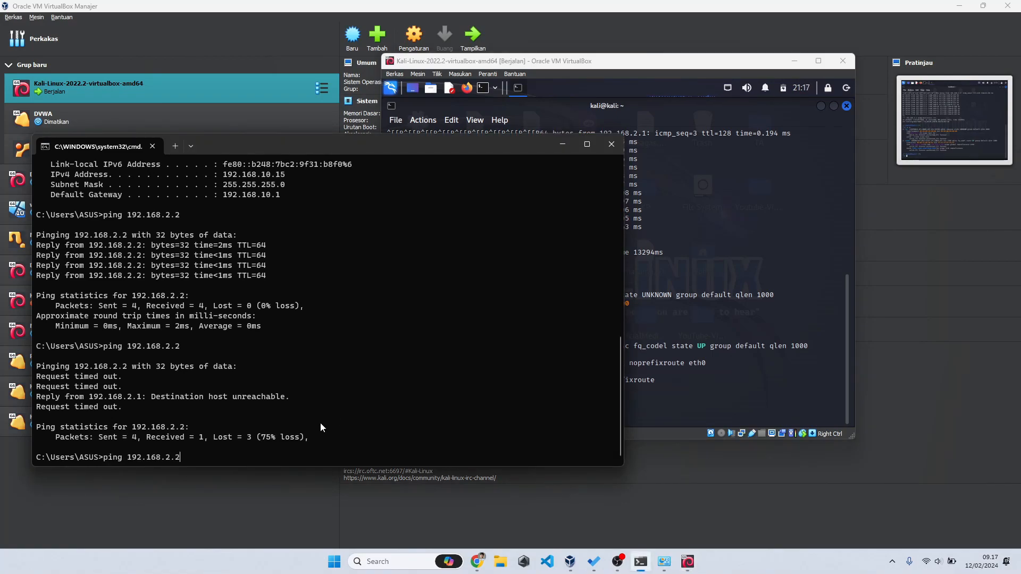
pyautogui.write('00')
pyautogui.press('Return')
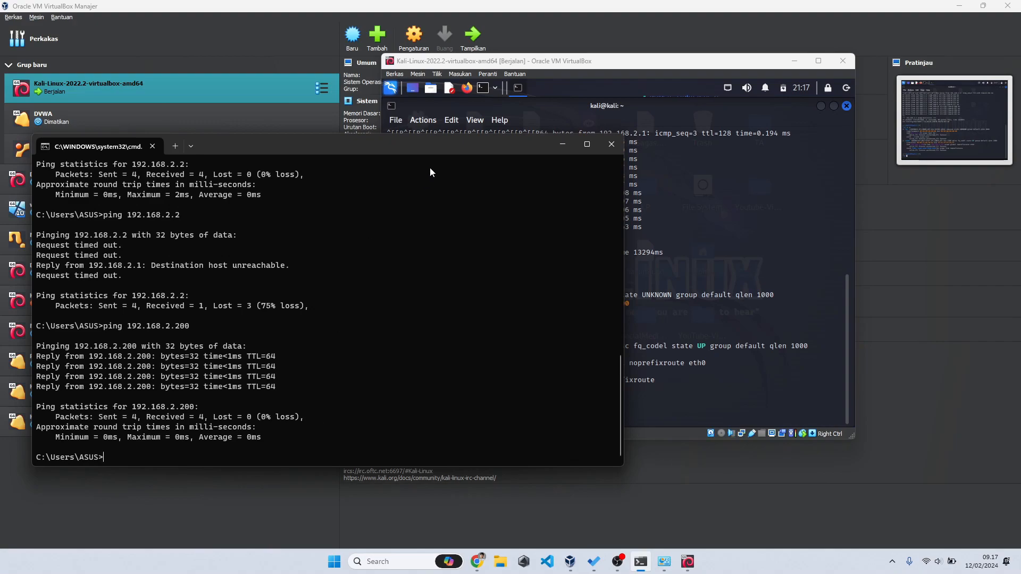
pyautogui.click(562, 143)
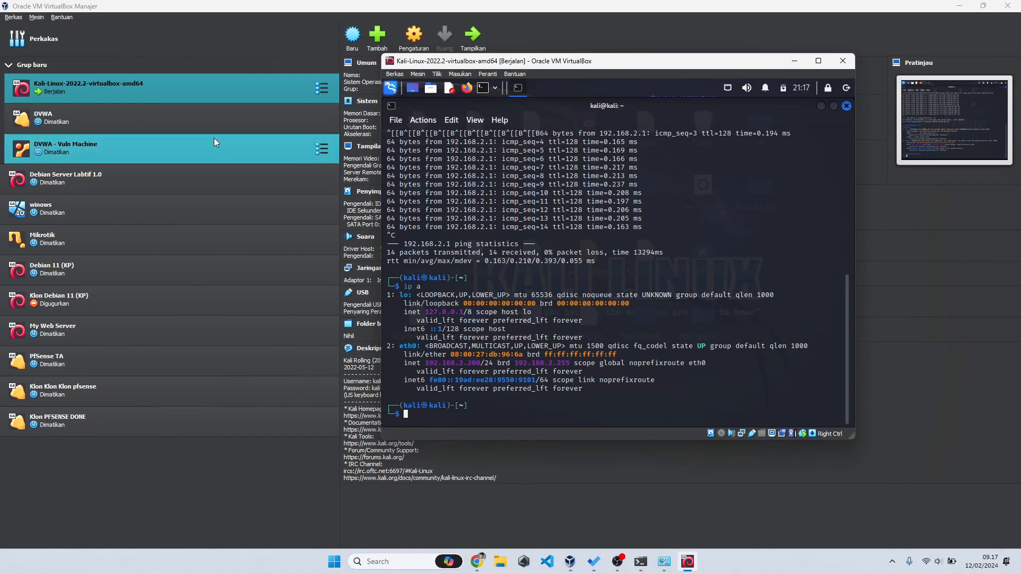
pyautogui.click(133, 145)
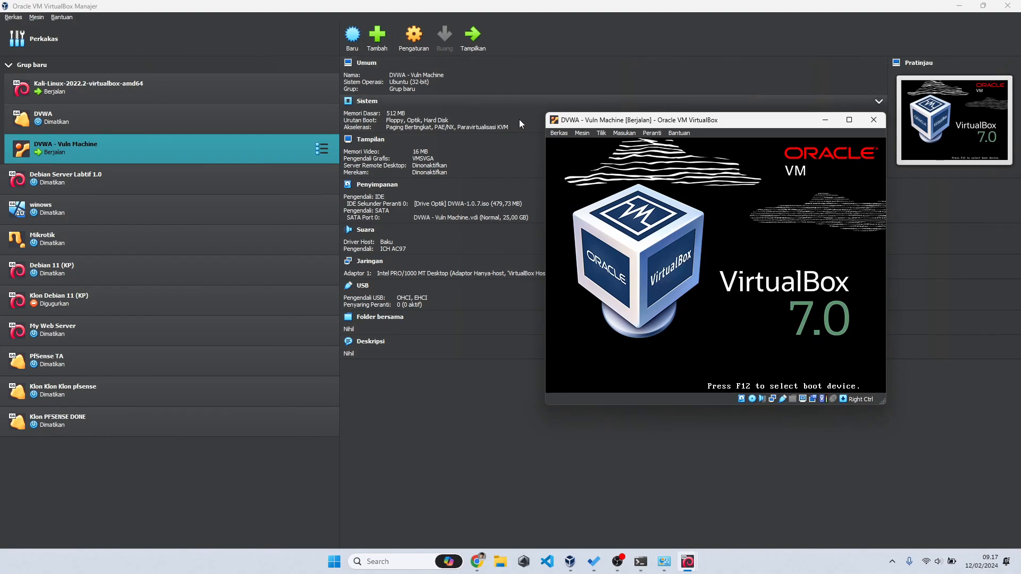
# Step: Boot the DVWA live system from its LiveCD menu, then open and close the VM's settings unchanged
pyautogui.click(688, 202)
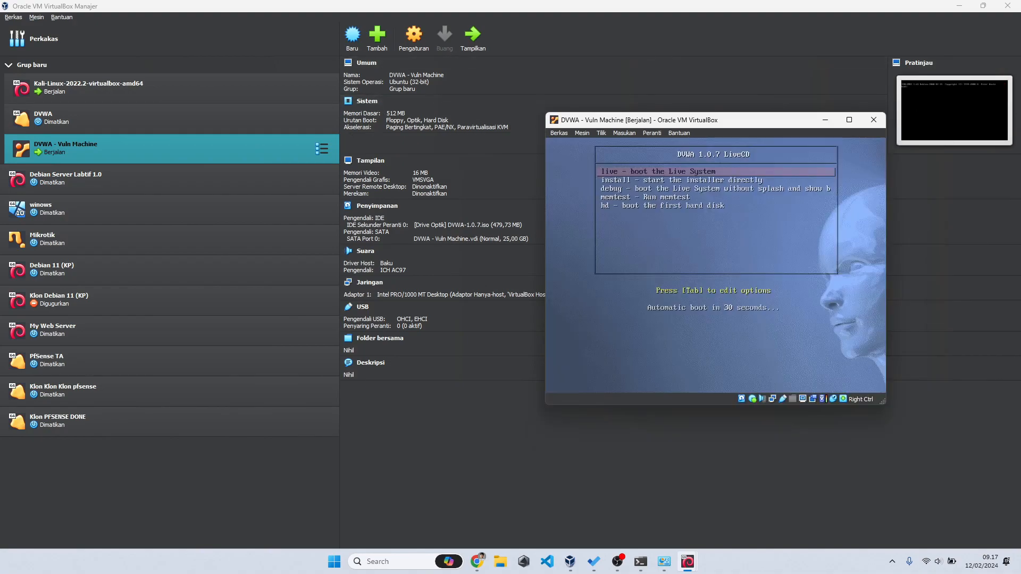
pyautogui.press('Return')
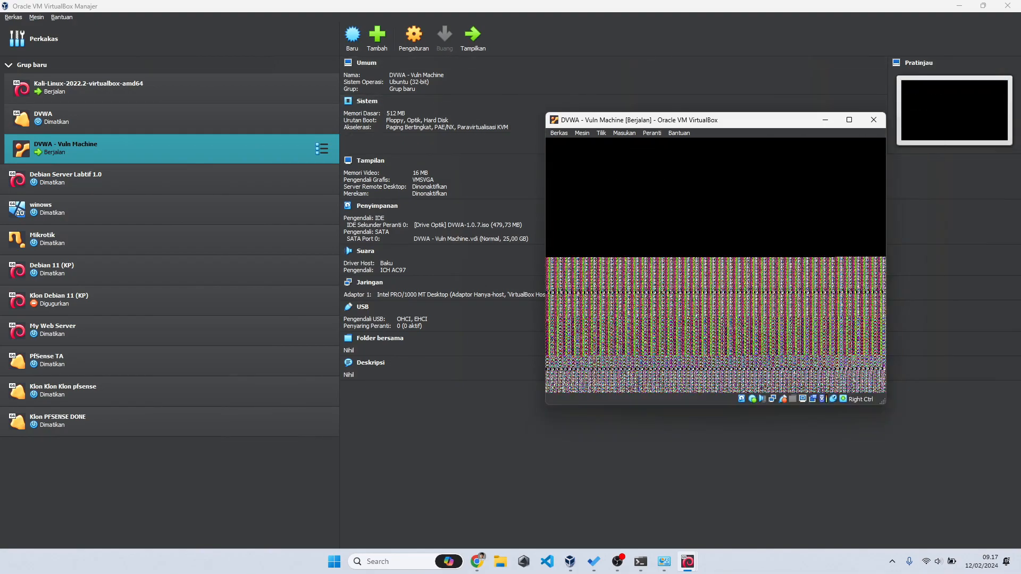
pyautogui.click(413, 43)
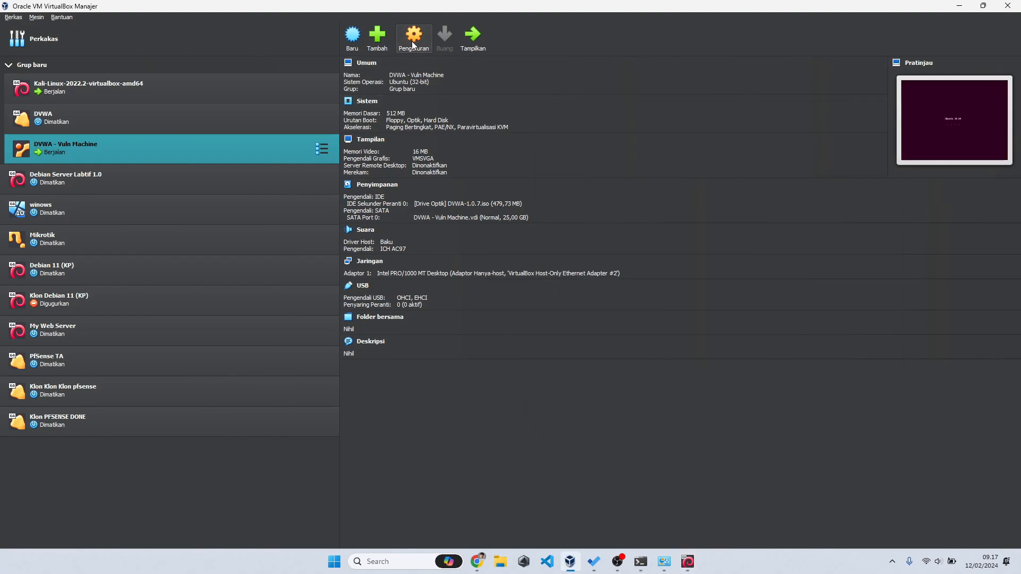
pyautogui.click(679, 158)
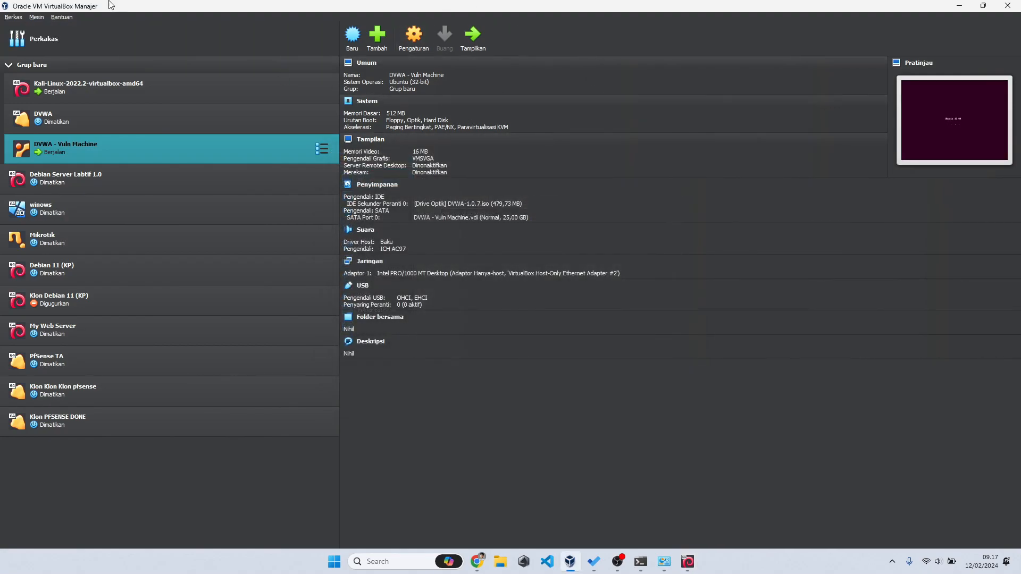
pyautogui.click(12, 19)
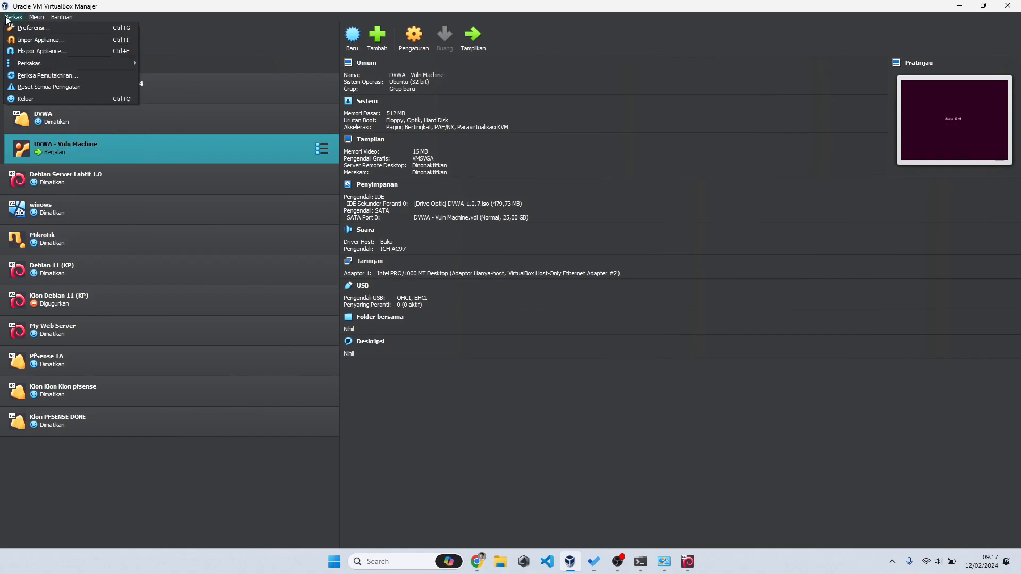
# Step: Inspect Host-Only Ethernet Adapter #2's 192.168.2.1/255.255.255.0 address and its DHCP server tab
pyautogui.moveTo(70, 62)
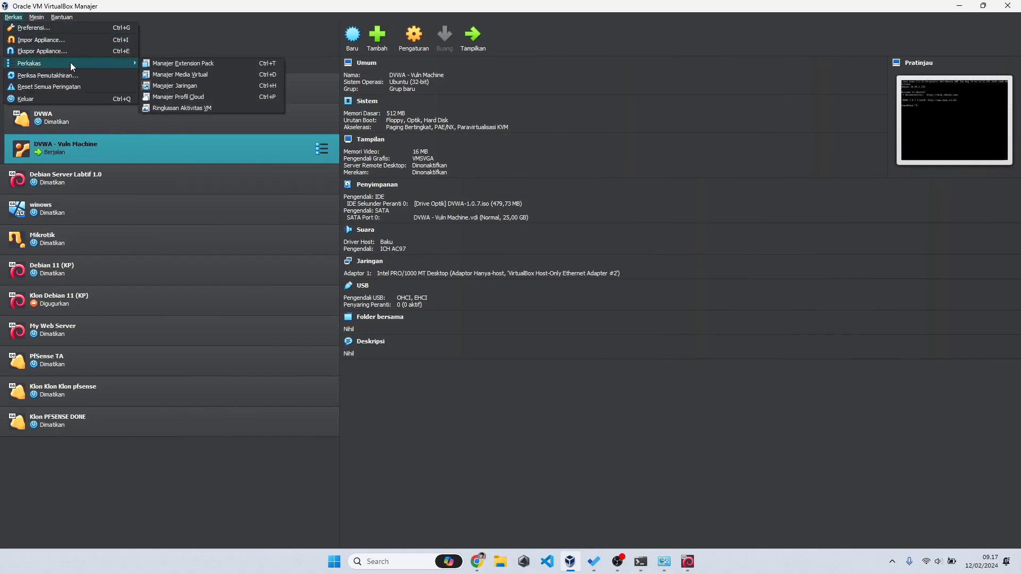
pyautogui.click(177, 84)
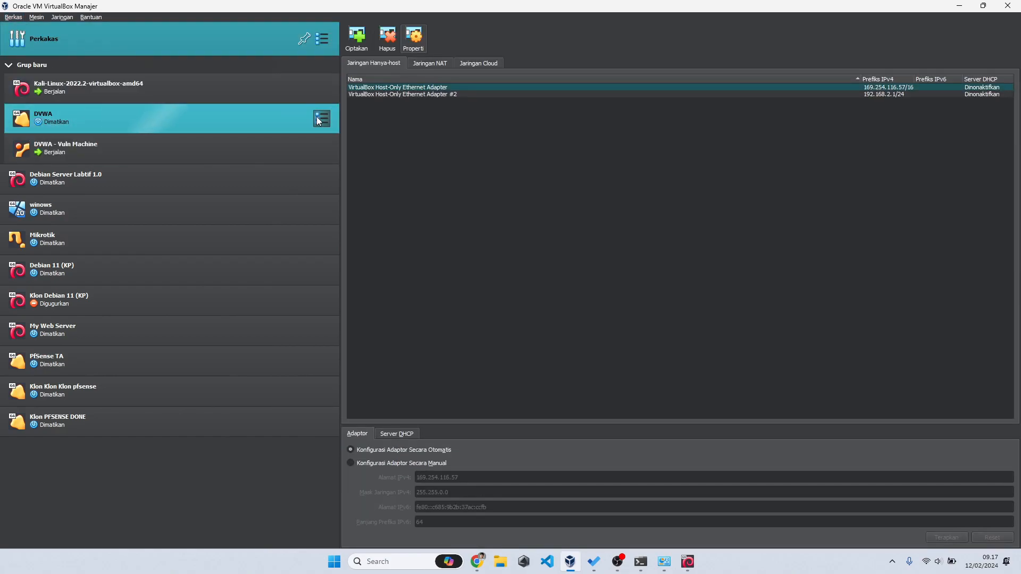
pyautogui.click(404, 95)
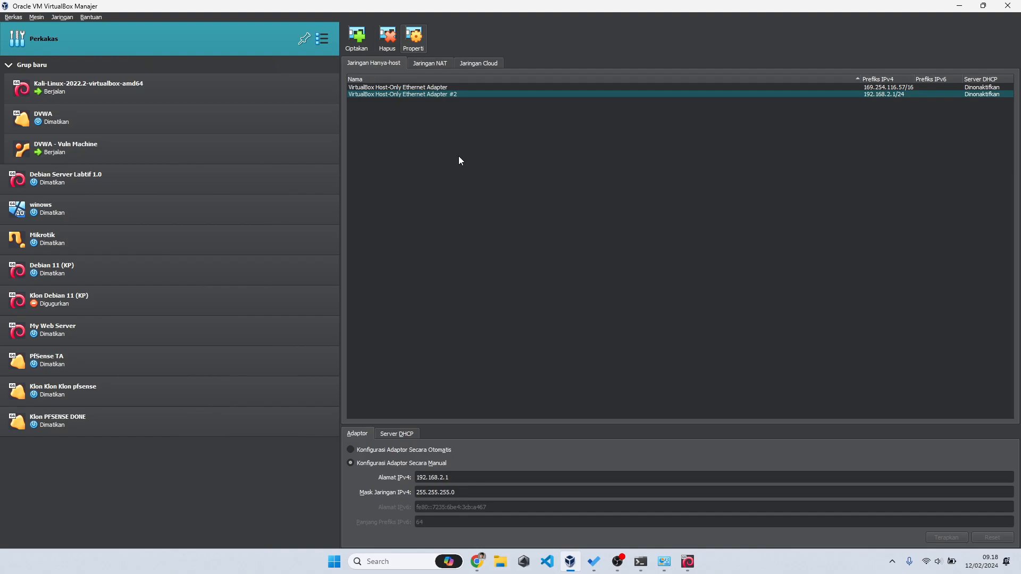
pyautogui.click(397, 434)
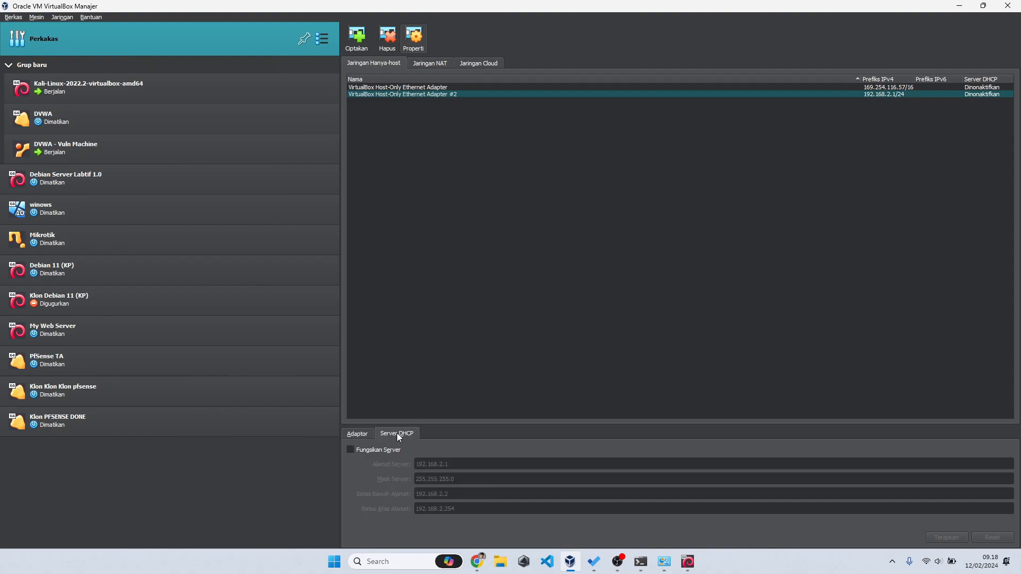
pyautogui.click(364, 434)
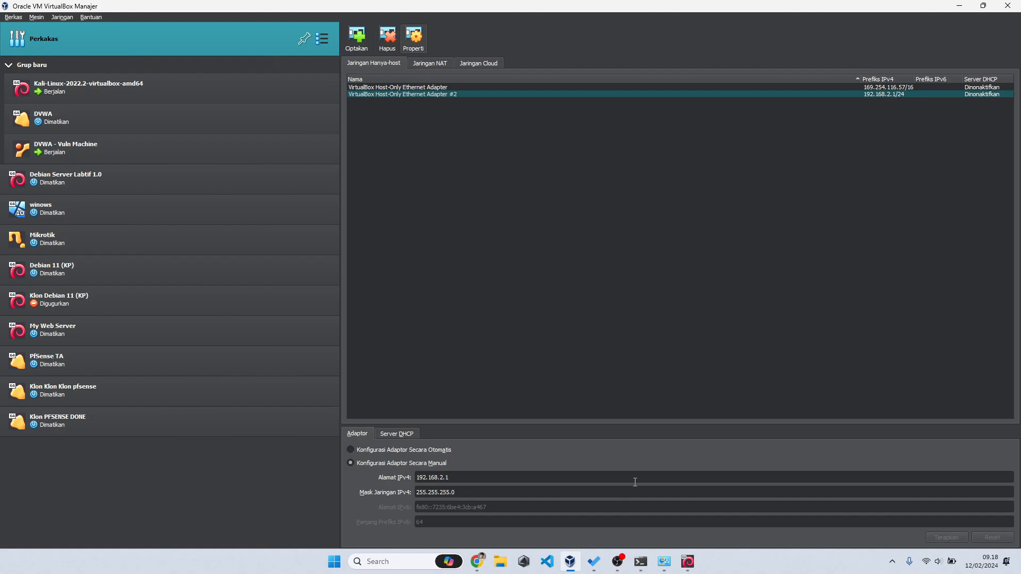
pyautogui.moveTo(685, 564)
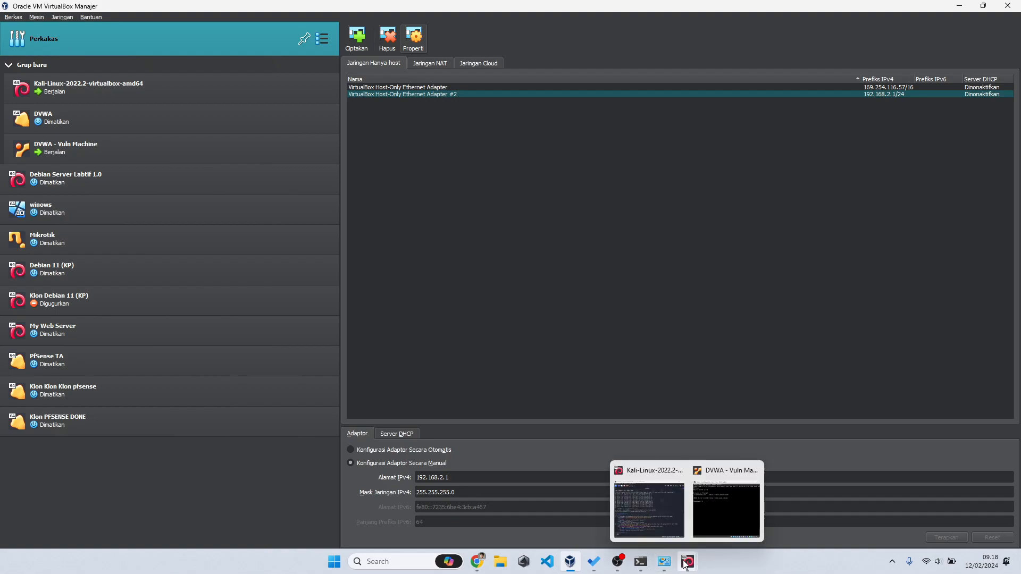
pyautogui.click(716, 494)
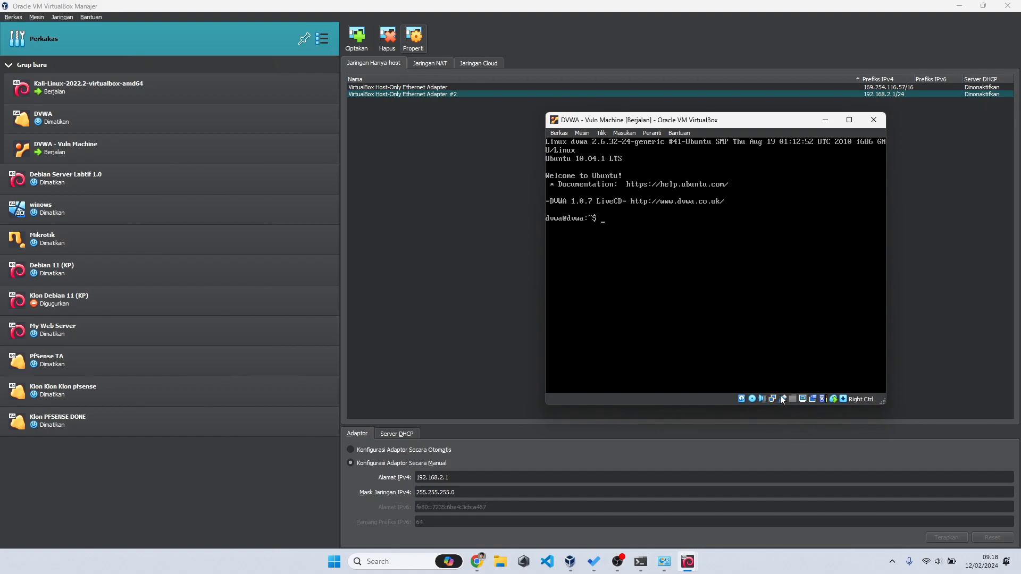
# Step: Change the running DVWA VM's Adapter 1 attachment from host-only to Bridged Adapter
pyautogui.moveTo(773, 400)
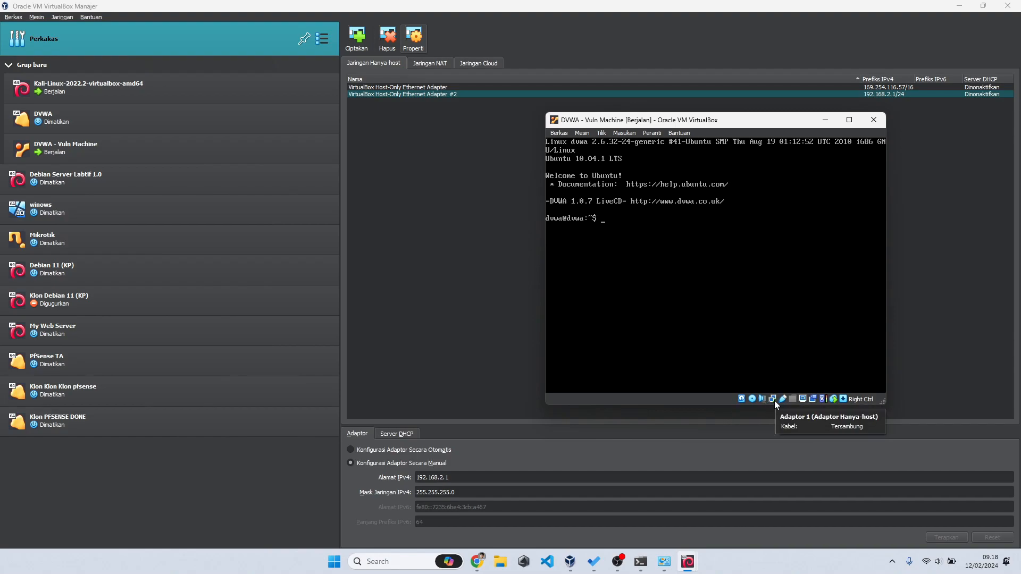
pyautogui.rightClick(774, 400)
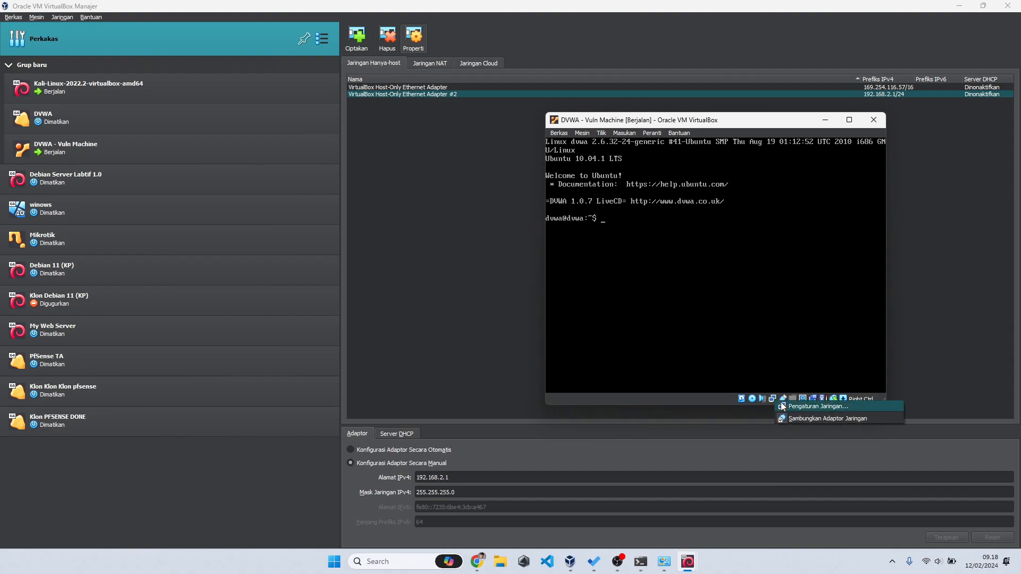
pyautogui.click(782, 406)
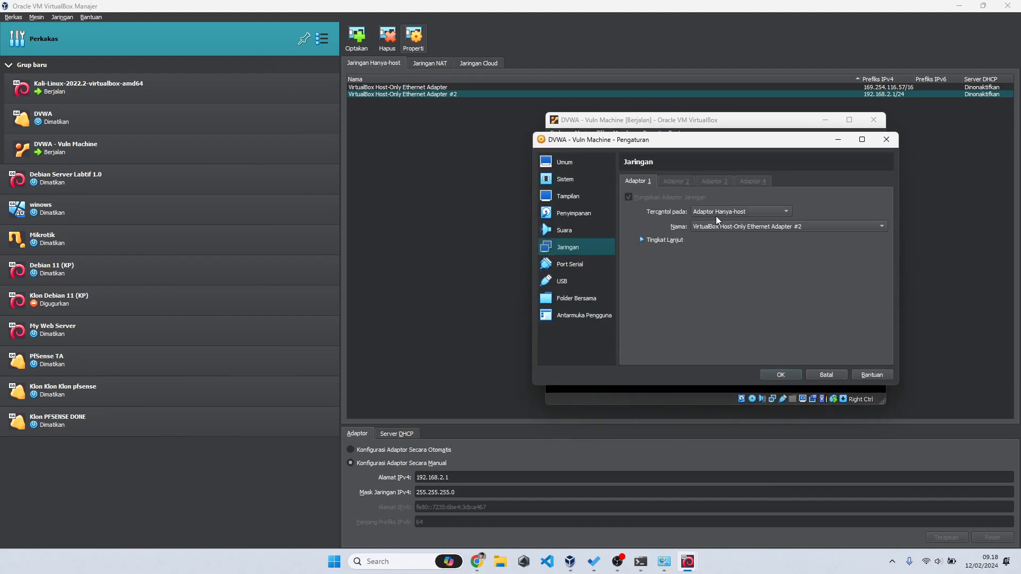
pyautogui.click(748, 212)
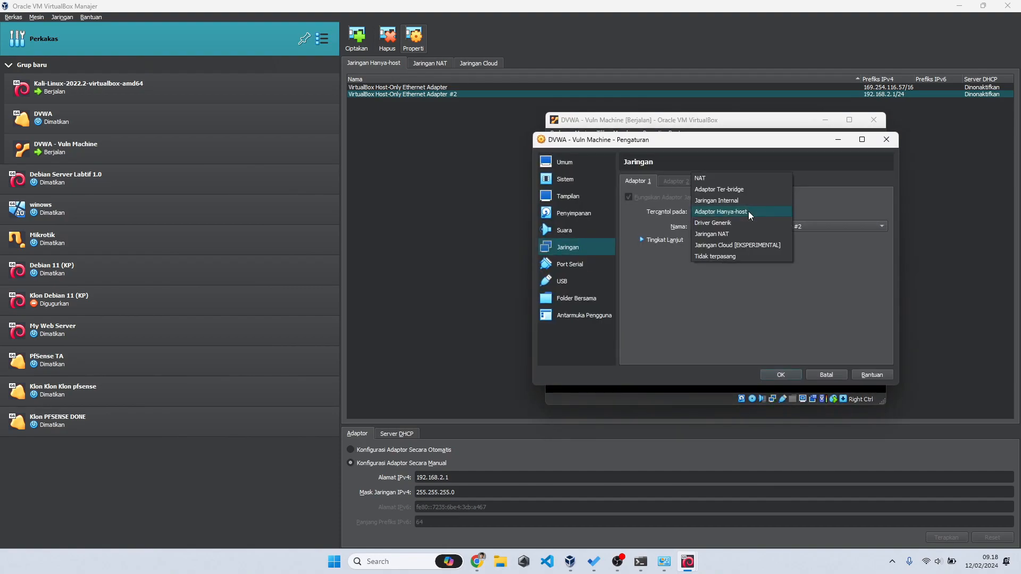
pyautogui.click(748, 190)
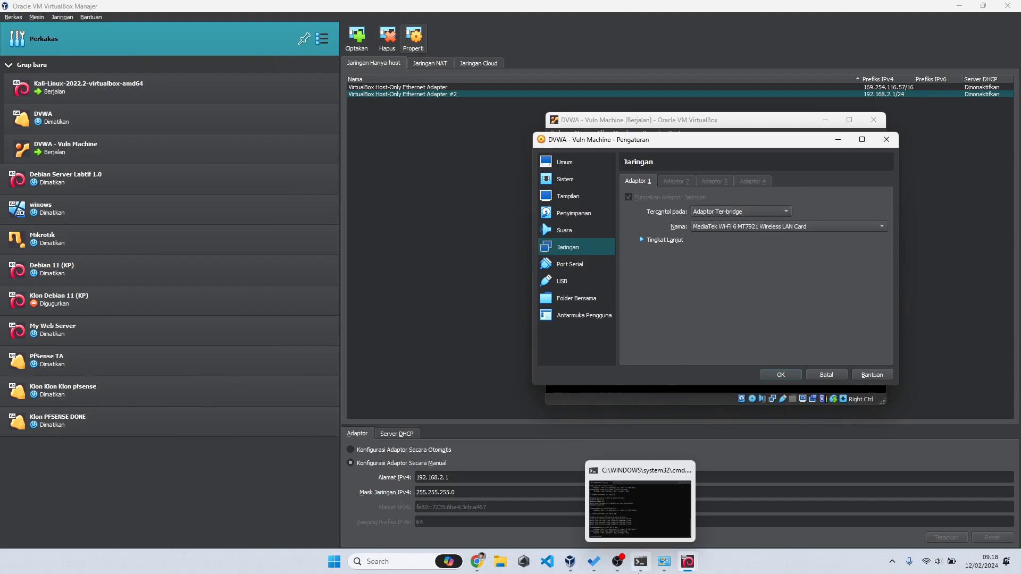
# Step: Match the Wi-Fi adapter name and IPv4 address in ipconfig, then save the bridged setting
pyautogui.click(640, 562)
pyautogui.scroll(15, 229, 345)
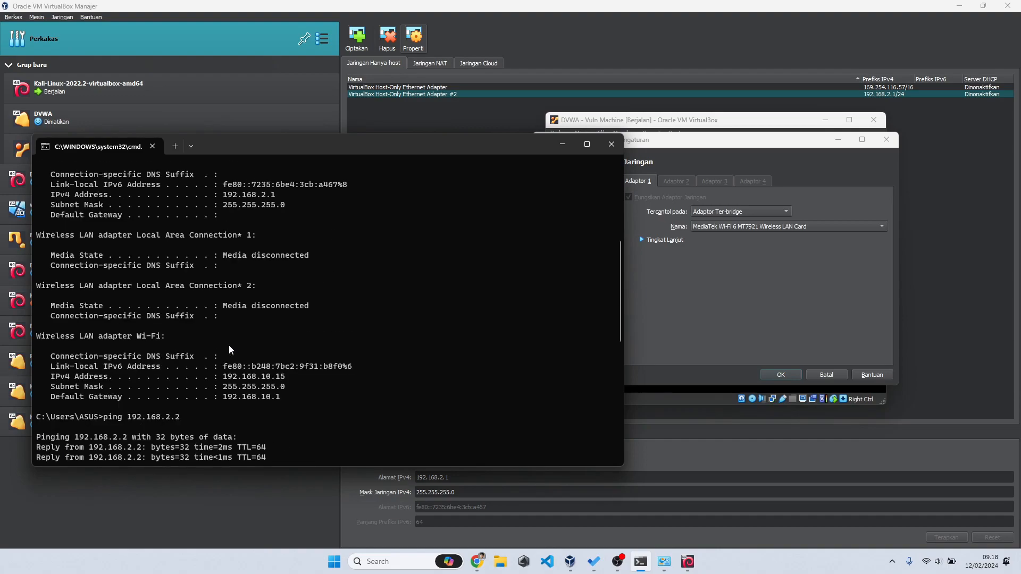
pyautogui.scroll(-2, 100, 248)
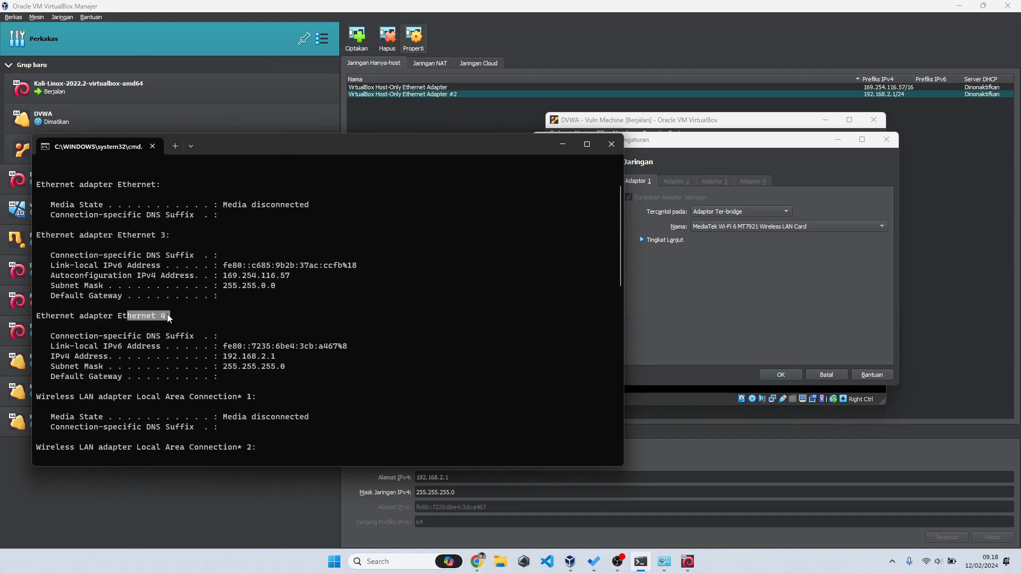
pyautogui.scroll(-5, 167, 316)
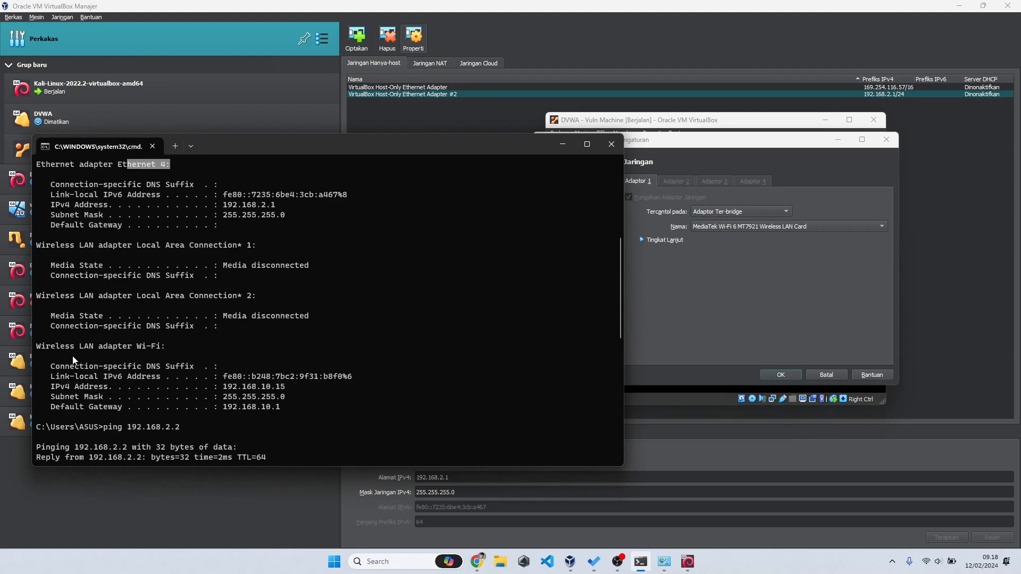
pyautogui.moveTo(132, 346); pyautogui.dragTo(160, 348)
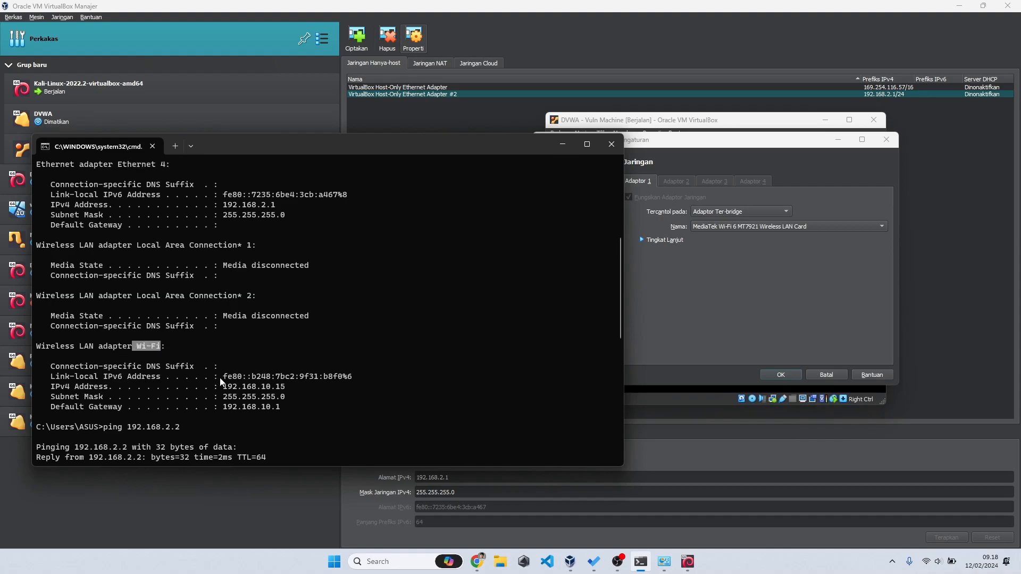
pyautogui.moveTo(224, 387); pyautogui.dragTo(281, 392)
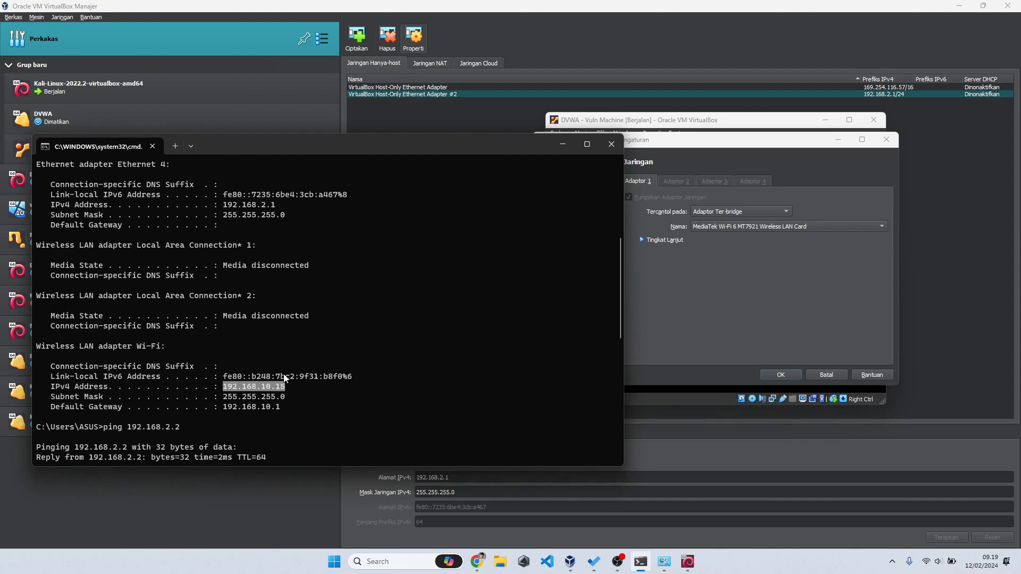
pyautogui.click(790, 291)
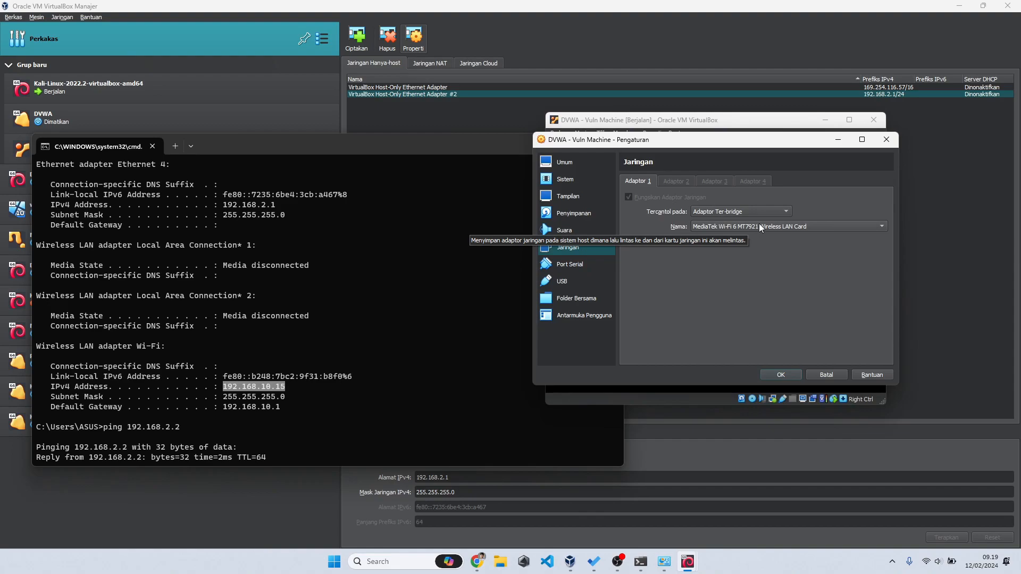
pyautogui.moveTo(137, 347); pyautogui.dragTo(155, 347)
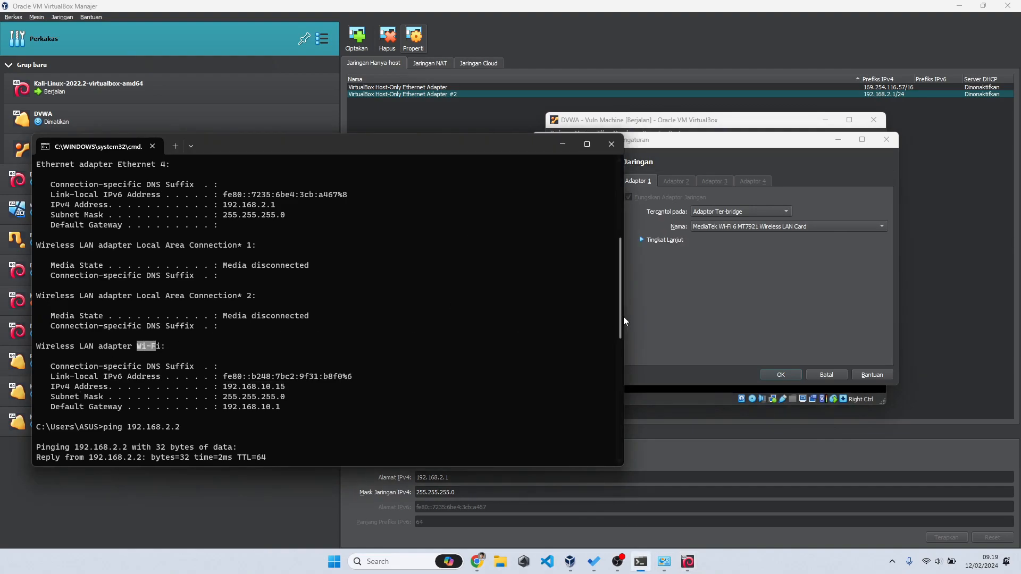
pyautogui.click(672, 272)
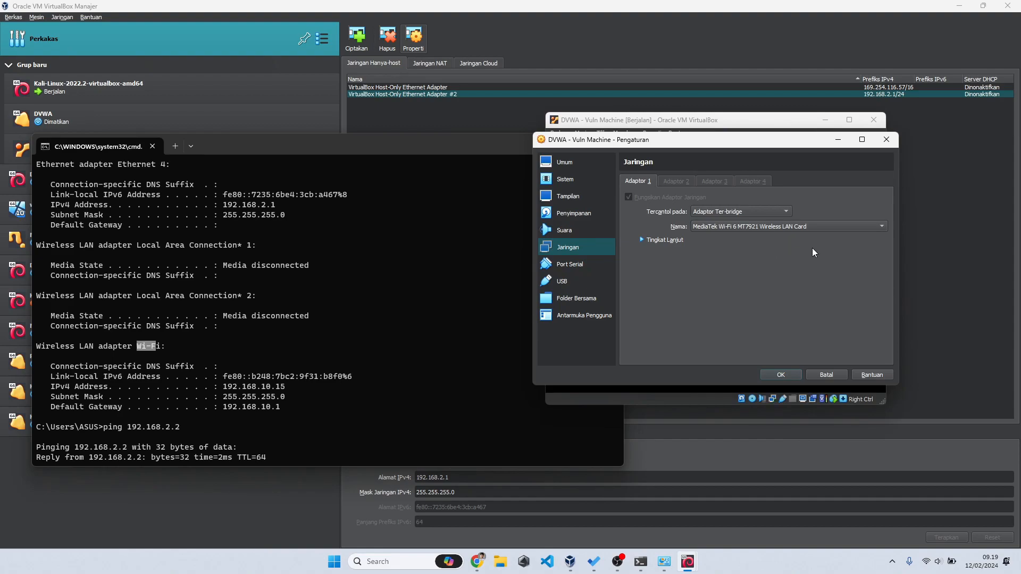
pyautogui.click(778, 375)
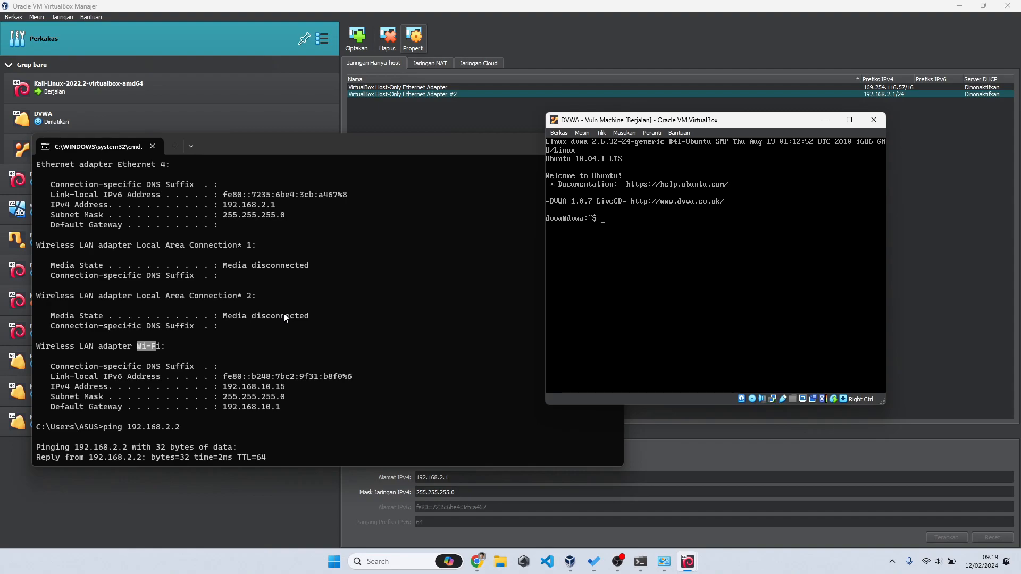
# Step: Check the host's Wi-Fi network in Quick Settings and return focus to the DVWA console
pyautogui.click(935, 565)
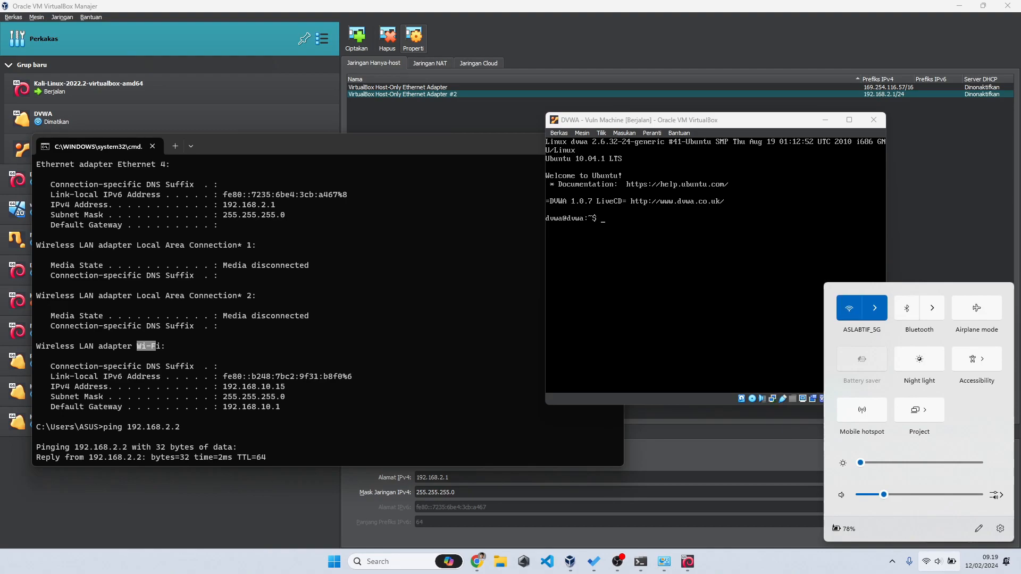
pyautogui.click(771, 311)
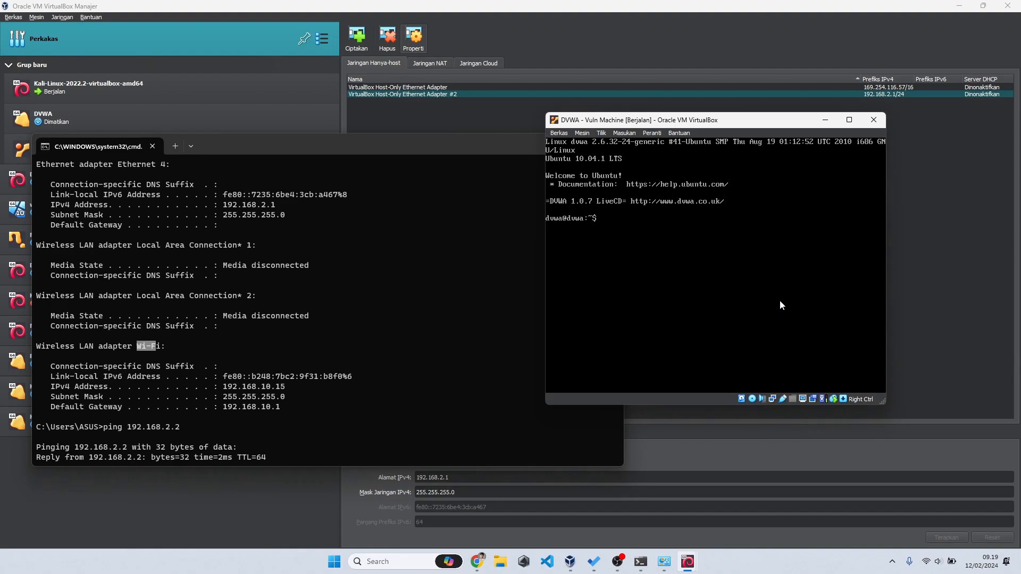
pyautogui.click(888, 140)
pyautogui.click(938, 562)
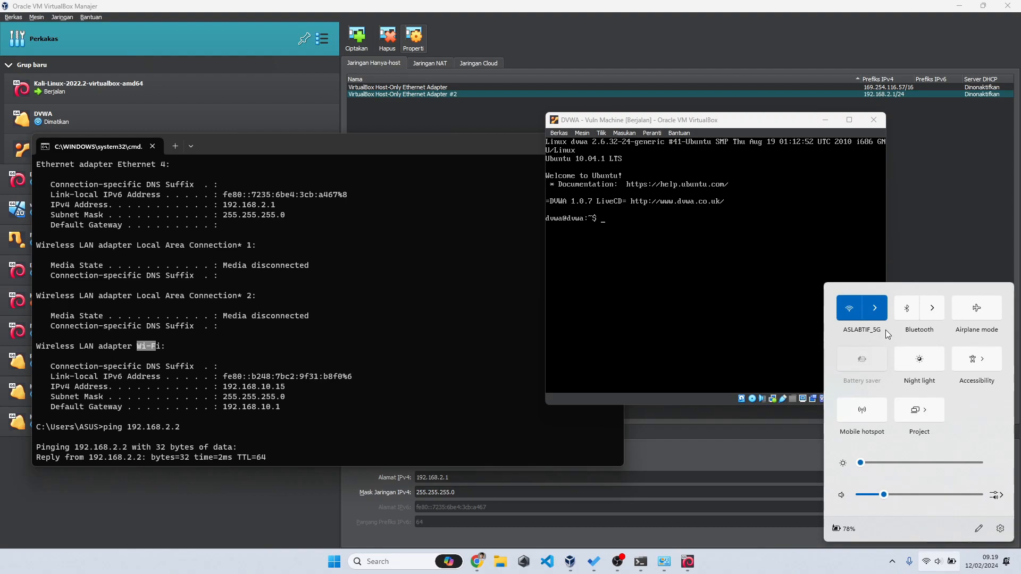
pyautogui.click(779, 319)
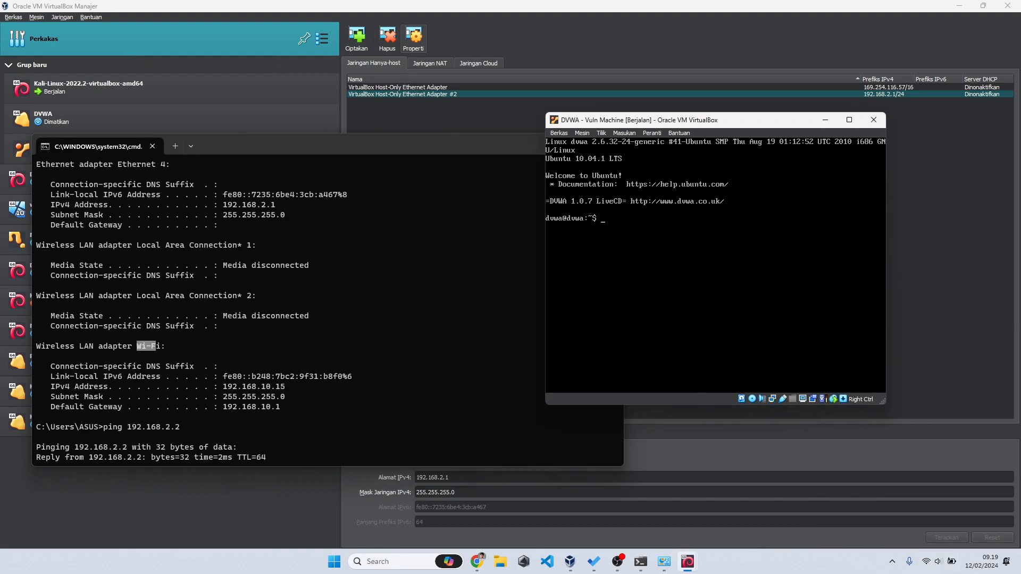
# Step: List the DVWA VM's interfaces with 'ip a' and try 'service networking restart'
pyautogui.write('ip a')
pyautogui.press('Return')
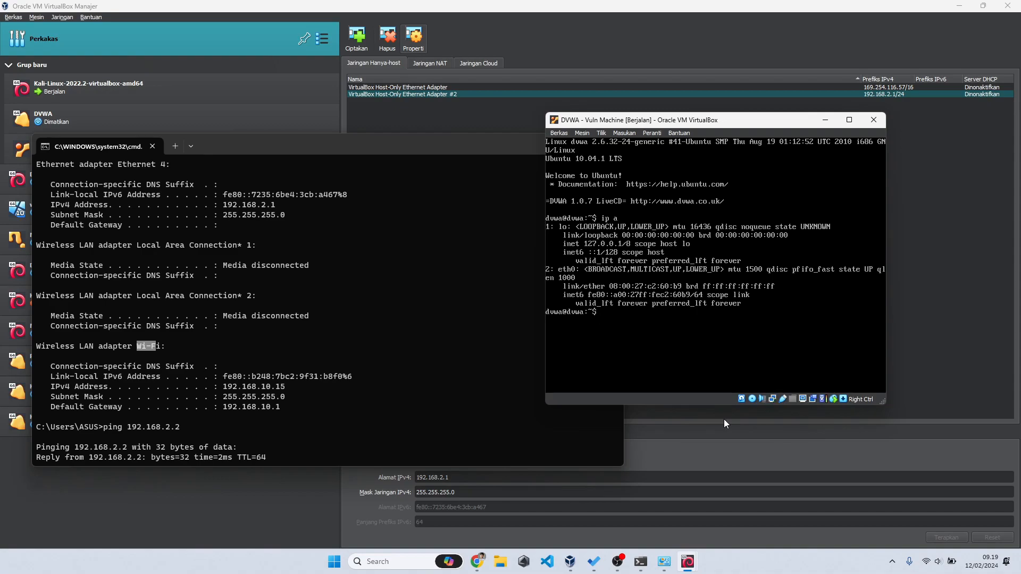
pyautogui.write('service networking restart')
pyautogui.press('Return')
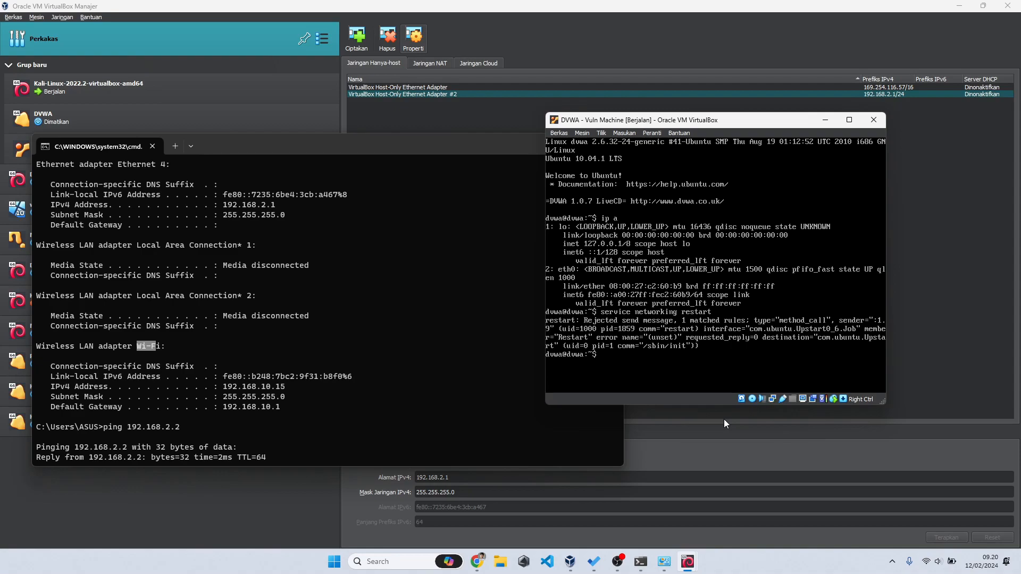
# Step: Try '/etc/init.d/networking restart', then request a root shell with 'sudo su'
pyautogui.write('/init')
pyautogui.write('/n')
pyautogui.press('BackSpace')
pyautogui.press('BackSpace')
pyautogui.press('BackSpace')
pyautogui.press('BackSpace')
pyautogui.press('BackSpace')
pyautogui.press('BackSpace')
pyautogui.press('BackSpace')
pyautogui.press('BackSpace')
pyautogui.press('BackSpace')
pyautogui.write('/etc/c')
pyautogui.press('BackSpace')
pyautogui.write('init.d/networking restart')
pyautogui.press('Return')
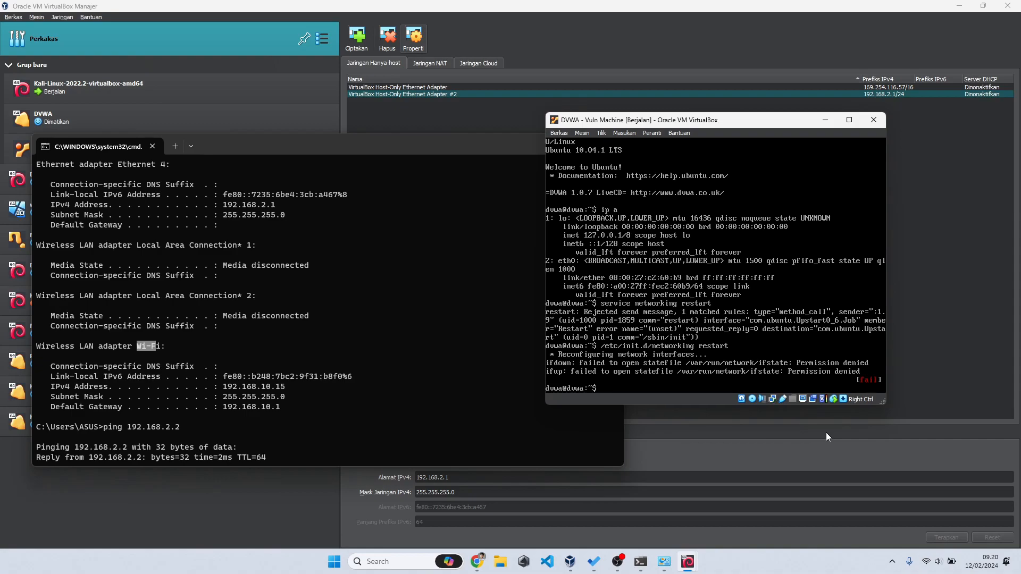
pyautogui.write('sudo su')
pyautogui.press('Return')
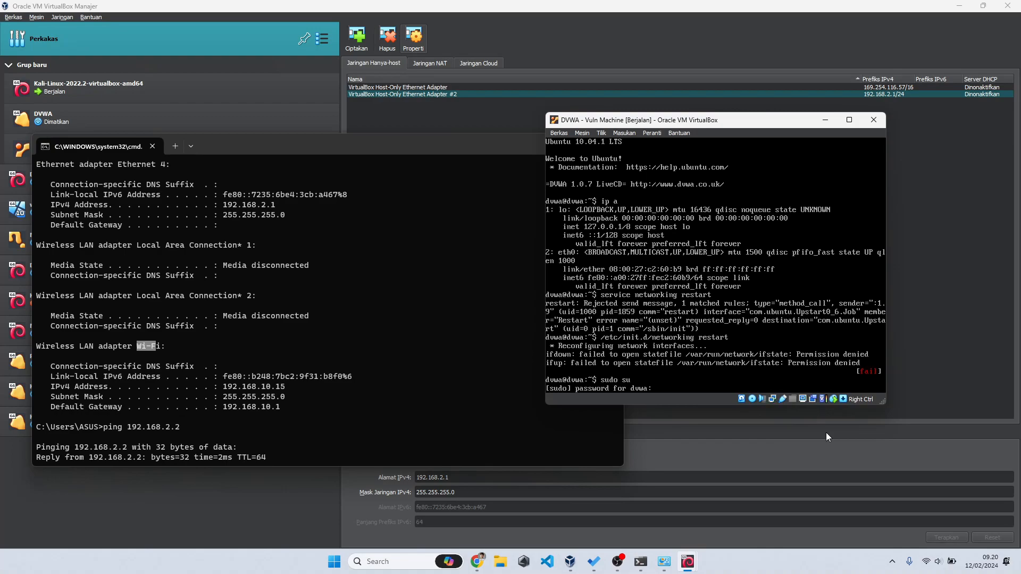
# Step: As root, rerun '/etc/init.d/networking restart' and confirm eth0 now has 192.168.10.37 via 'ip a'
pyautogui.press('Return')
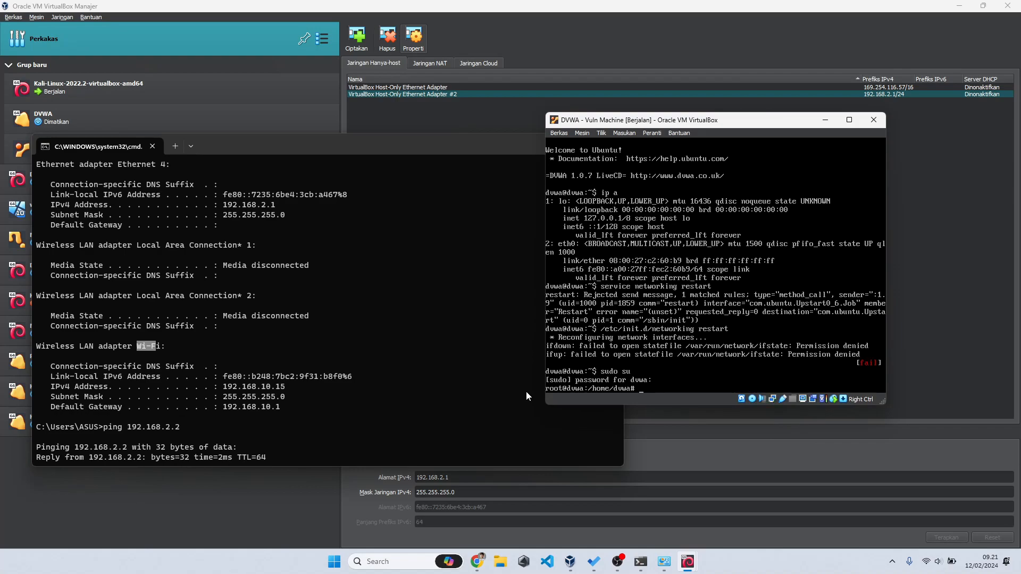
pyautogui.write('/etc/init.d/')
pyautogui.write('networking restart')
pyautogui.press('Return')
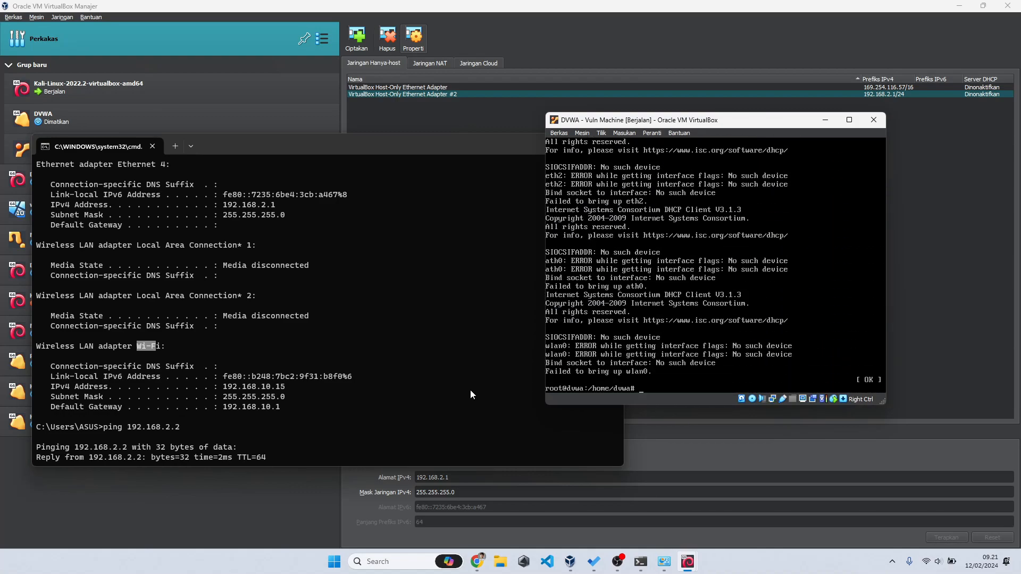
pyautogui.write('ip a')
pyautogui.press('Return')
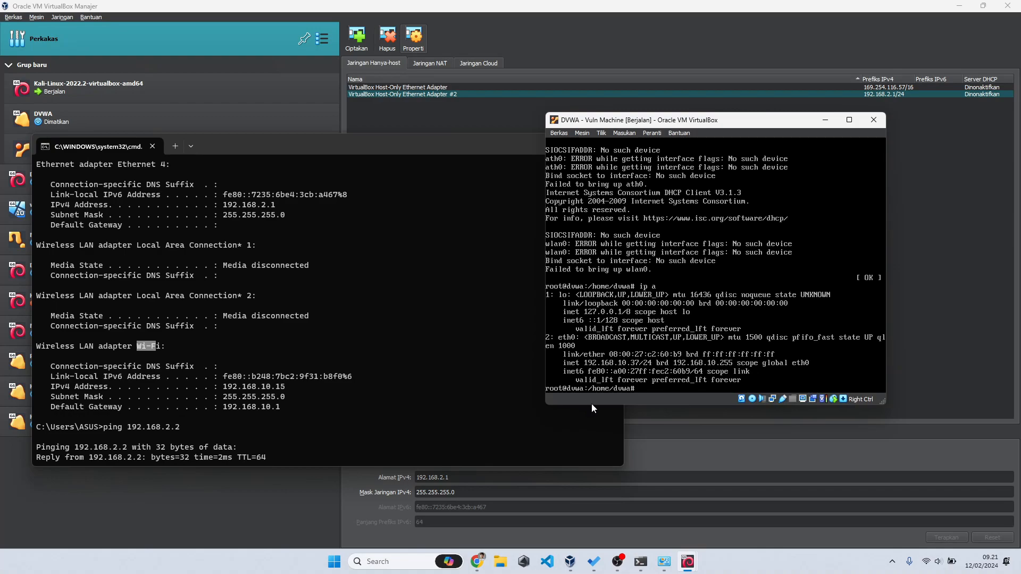
# Step: Check the host's network, then ping 192.168.10.15 from the DVWA console
pyautogui.click(939, 568)
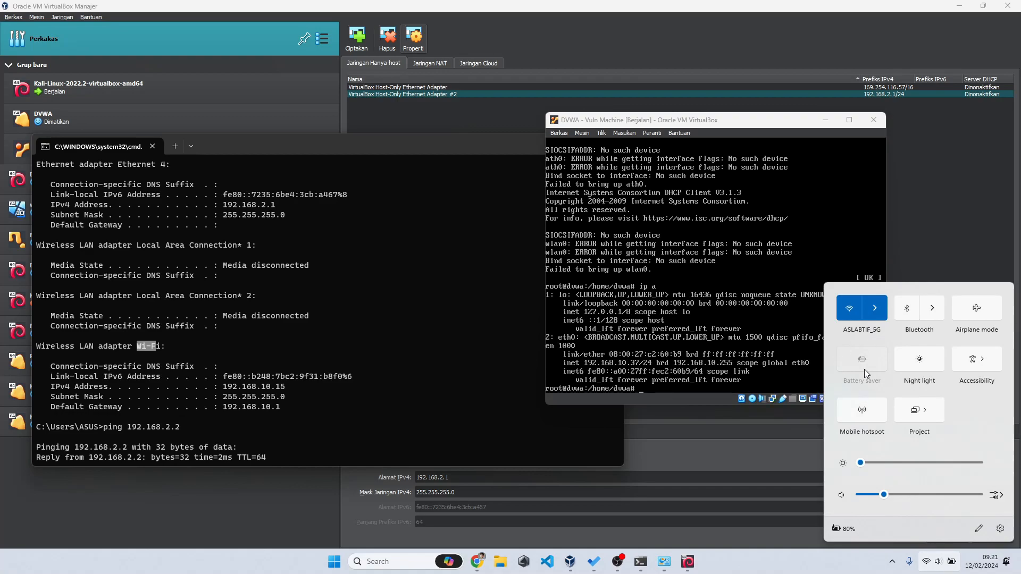
pyautogui.click(706, 436)
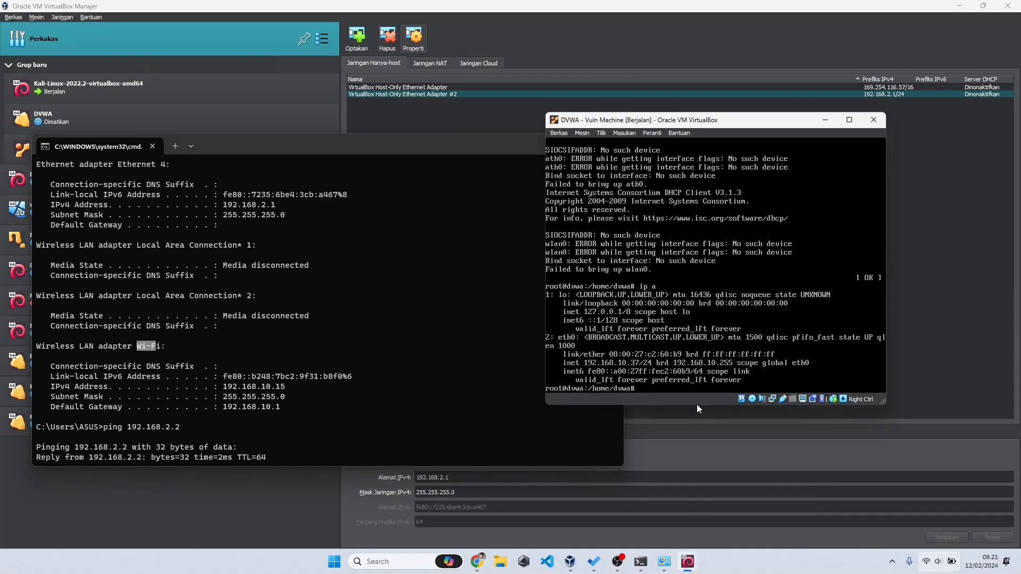
pyautogui.write('ping')
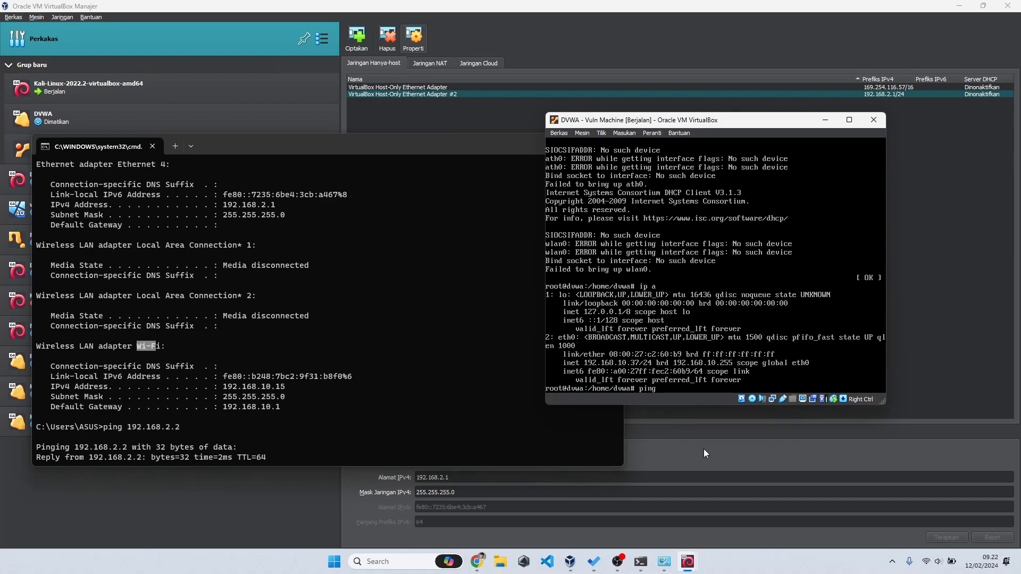
pyautogui.write(' 192.168.10.15')
pyautogui.press('Return')
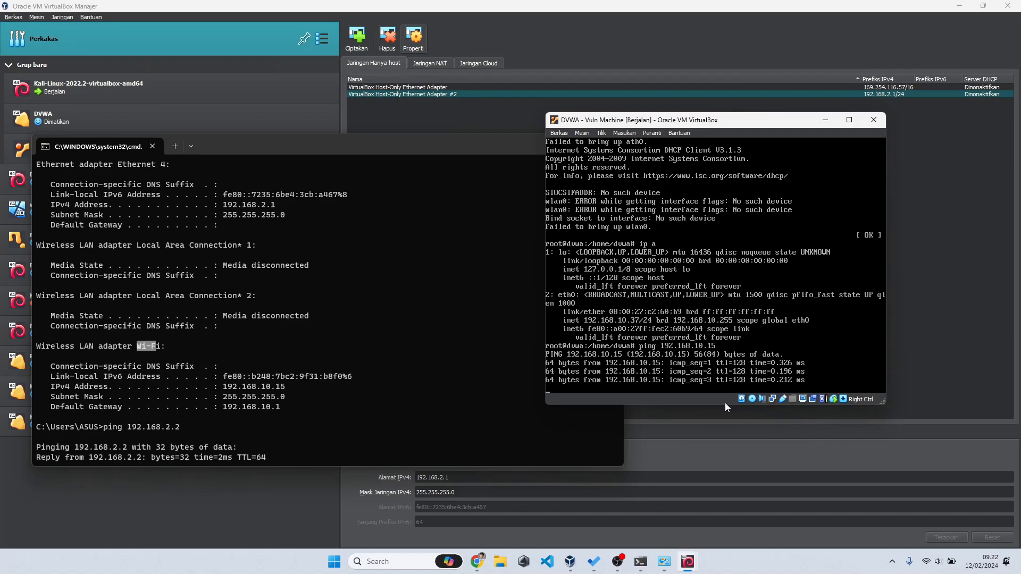
# Step: Ping the DVWA VM at 192.168.10.37 from the Windows command prompt
pyautogui.click(350, 406)
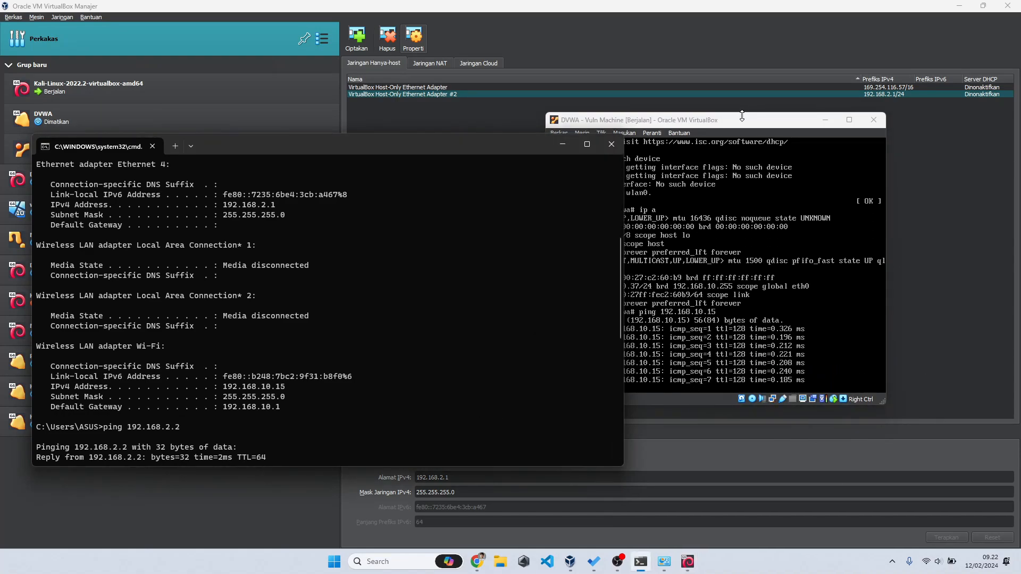
pyautogui.moveTo(746, 123); pyautogui.dragTo(801, 126)
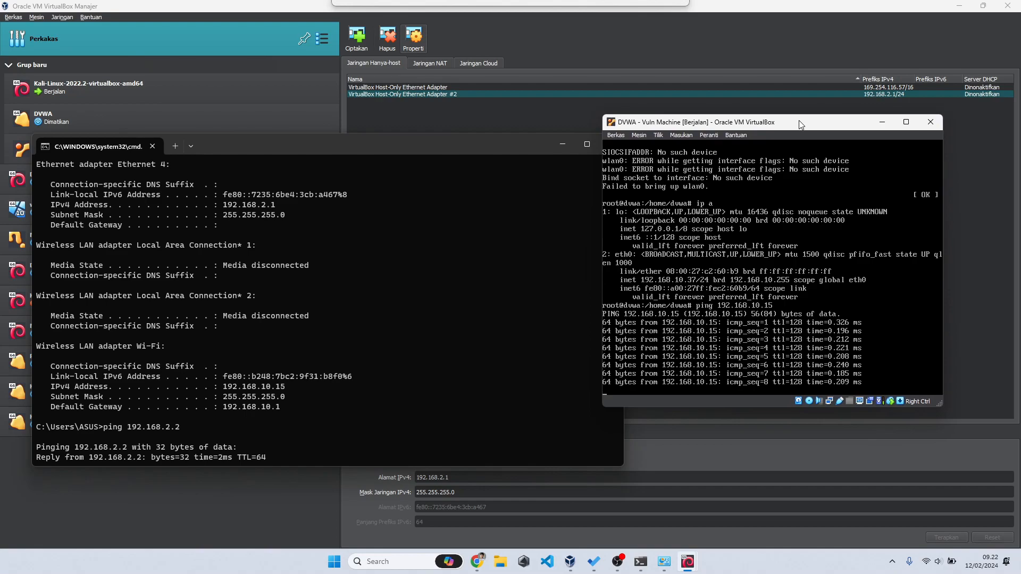
pyautogui.click(287, 406)
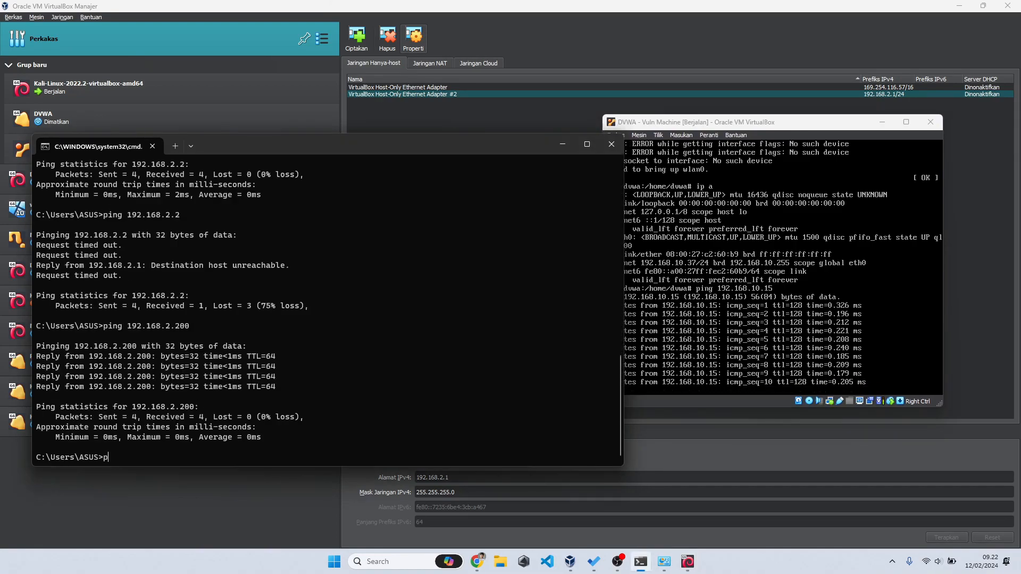
pyautogui.write('ping 1')
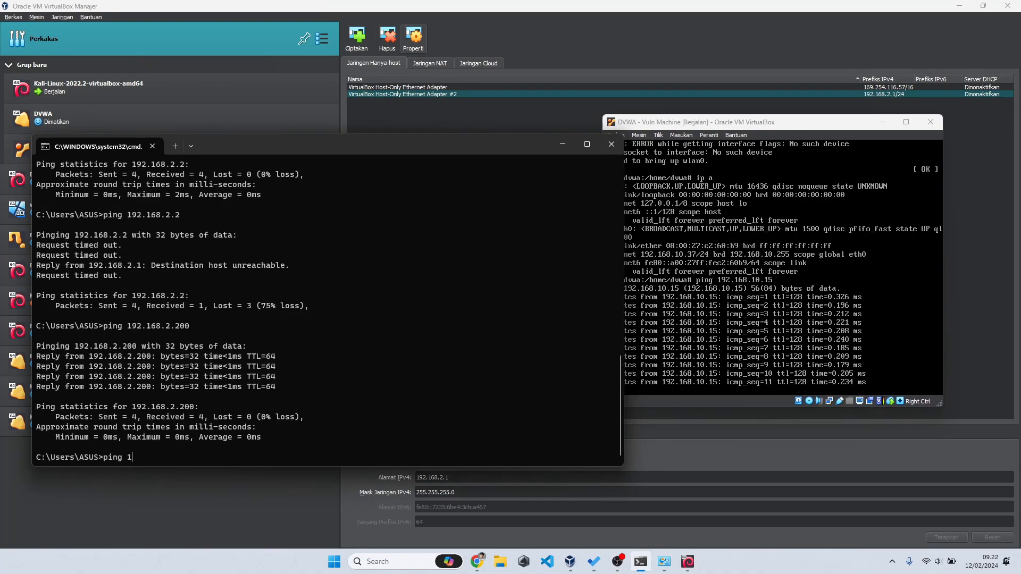
pyautogui.write('92.168.')
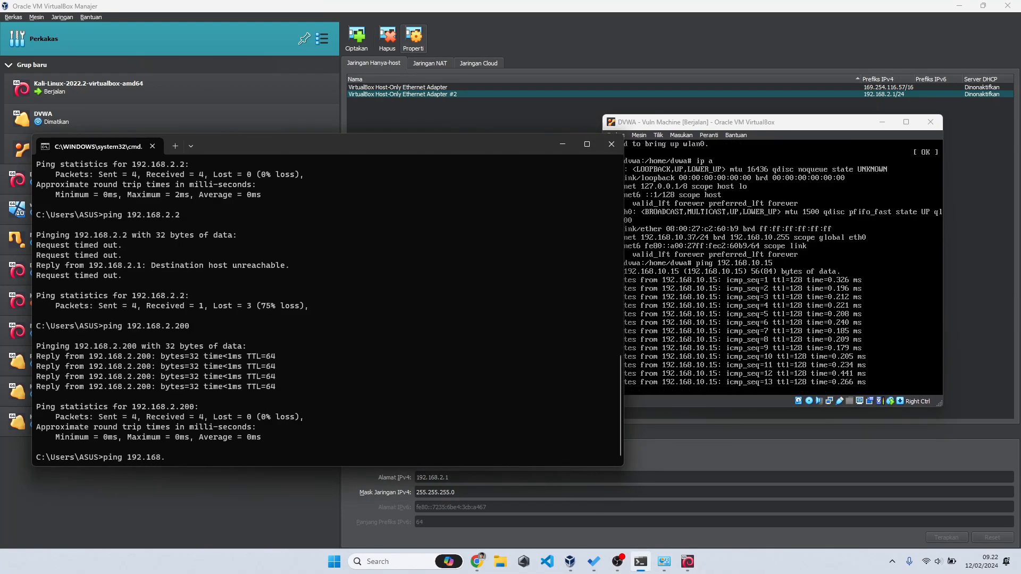
pyautogui.write('10')
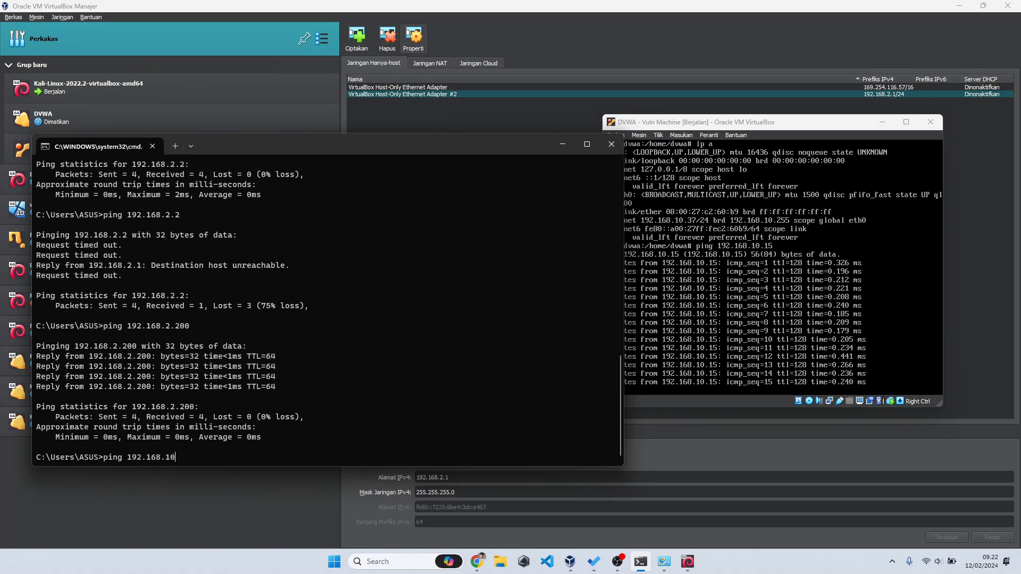
pyautogui.write('.37')
pyautogui.press('Return')
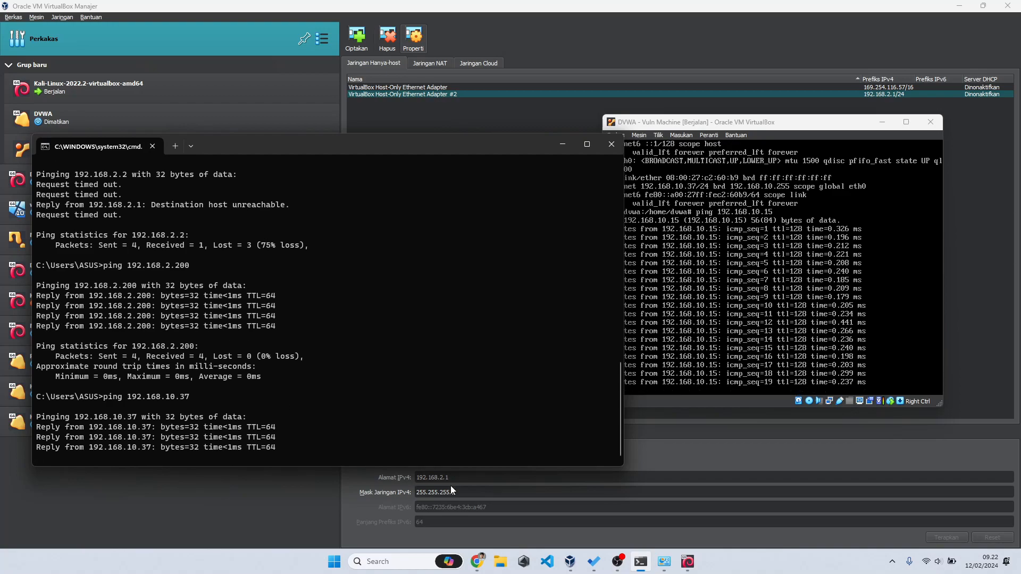
pyautogui.click(720, 405)
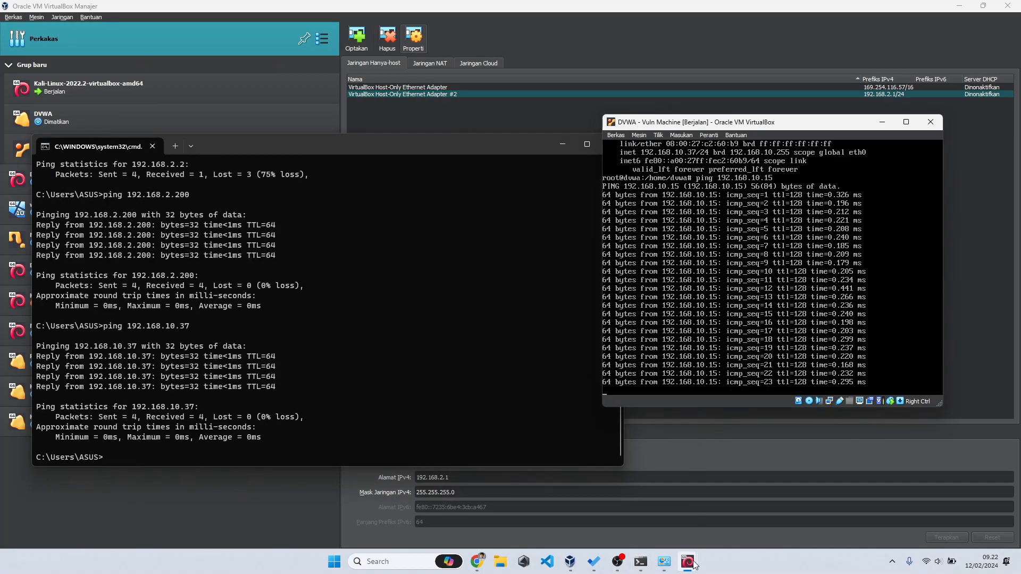
pyautogui.moveTo(688, 571)
pyautogui.click(659, 503)
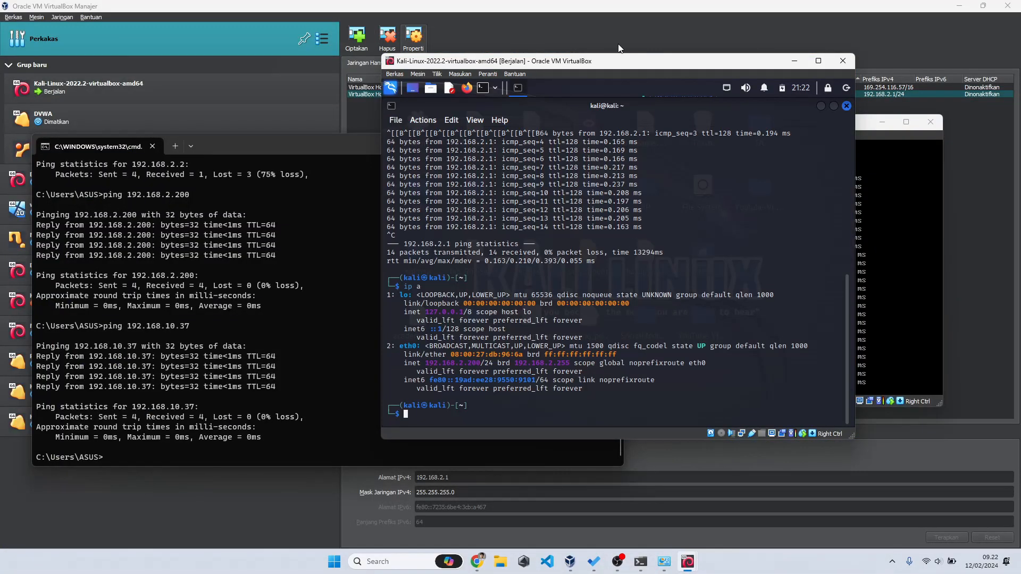
# Step: Stop DVWA's ping, relist its interfaces, and open the Kali VM's network settings
pyautogui.moveTo(613, 61); pyautogui.dragTo(329, 30)
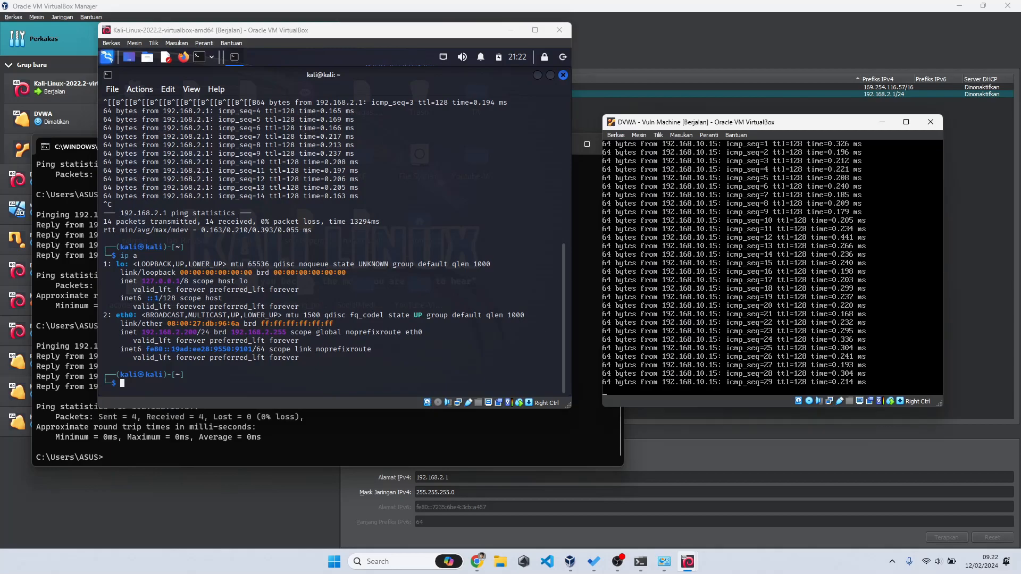
pyautogui.hotkey('ctrl', 'c')
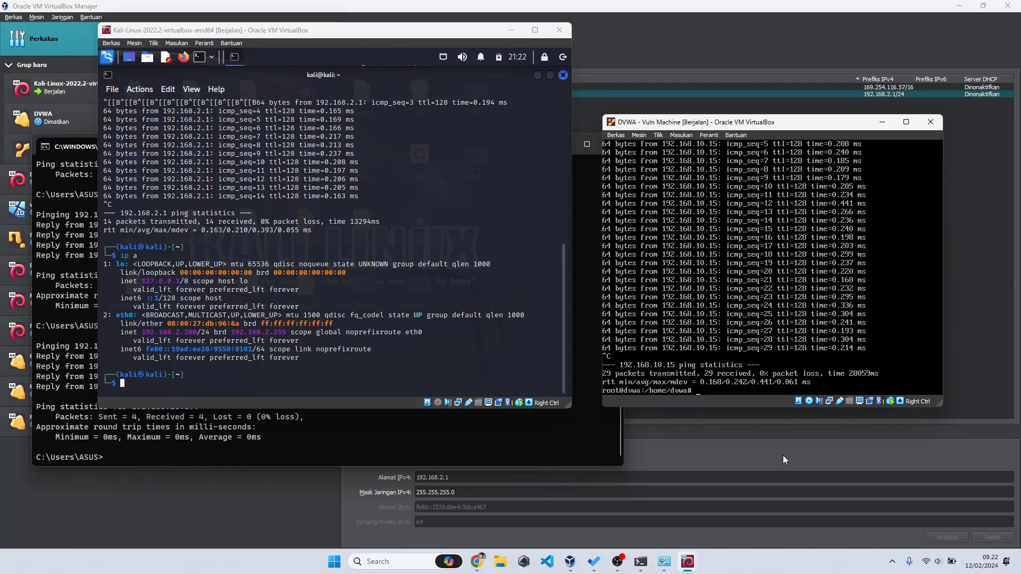
pyautogui.write('ip a')
pyautogui.press('Return')
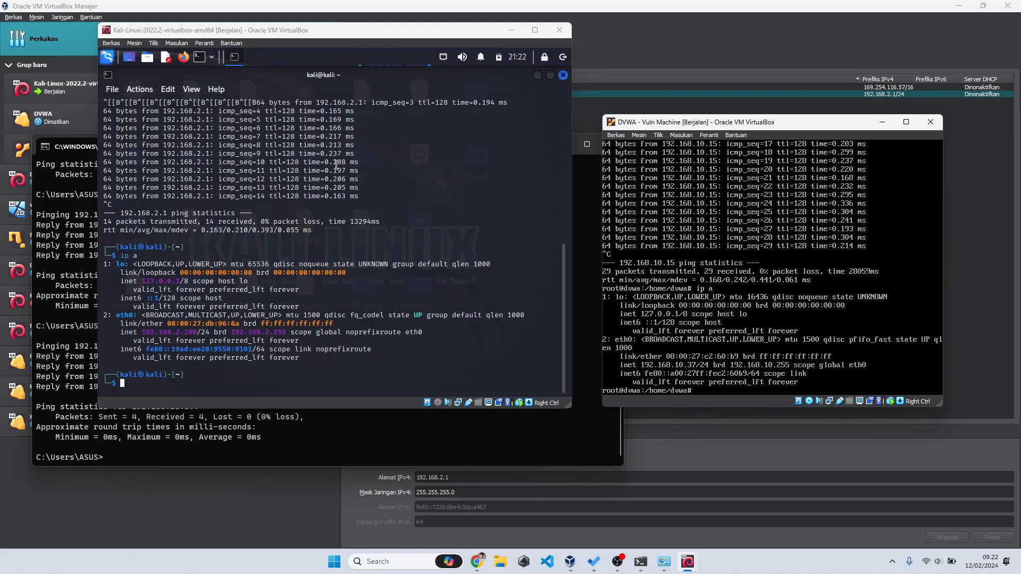
pyautogui.rightClick(459, 403)
pyautogui.click(465, 405)
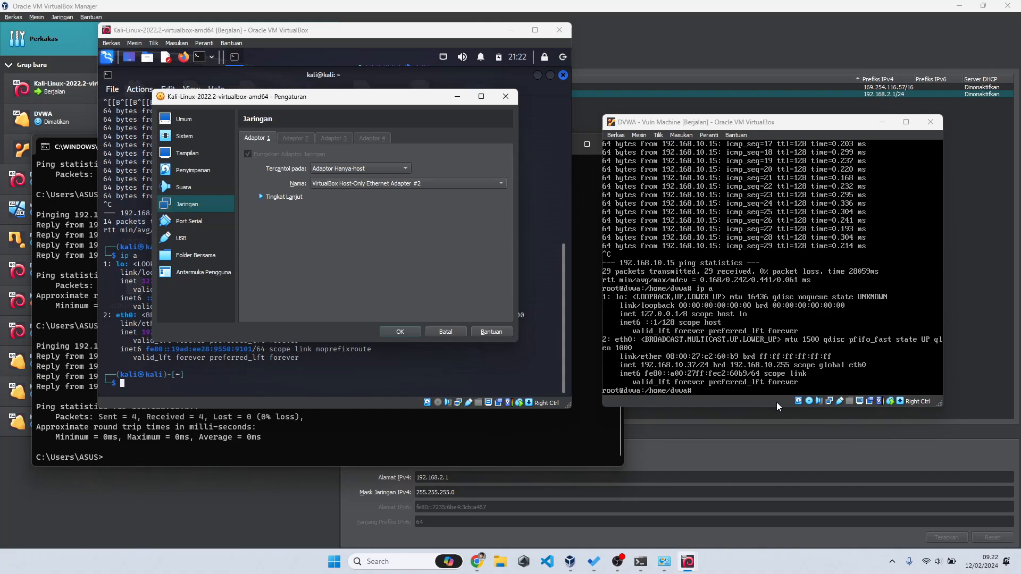
# Step: Bridge Kali's Adapter 1 to the MediaTek Wi-Fi 6 MT7921 Wireless LAN Card and apply it
pyautogui.click(451, 333)
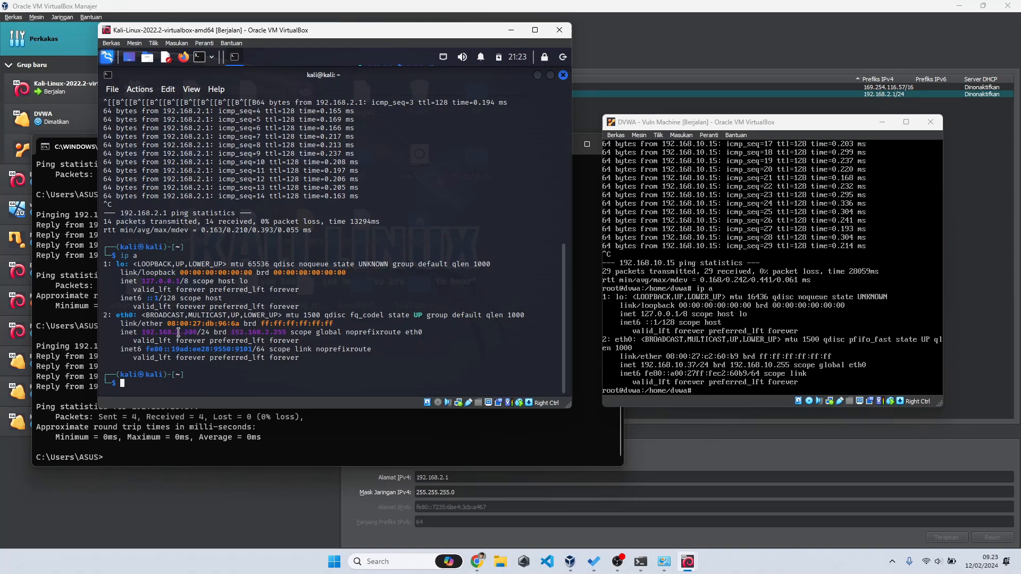
pyautogui.moveTo(175, 332); pyautogui.dragTo(192, 333)
pyautogui.click(189, 336)
pyautogui.rightClick(459, 404)
pyautogui.click(475, 407)
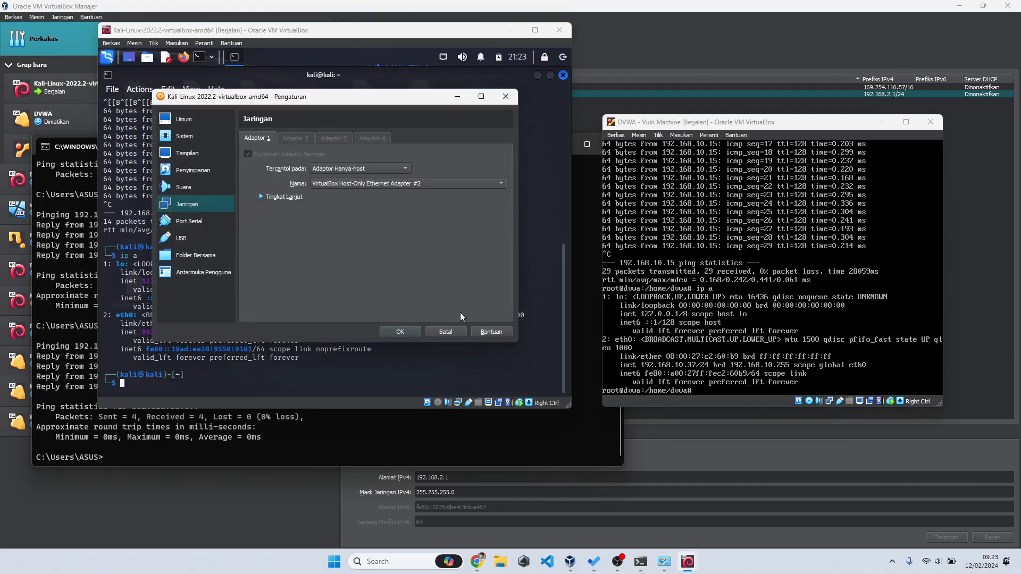
pyautogui.click(402, 169)
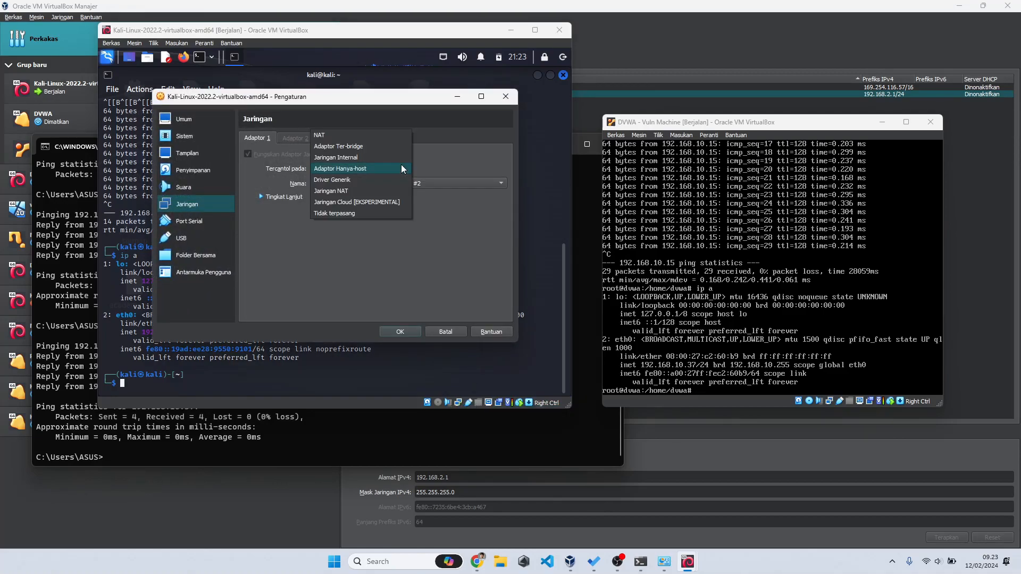
pyautogui.click(390, 147)
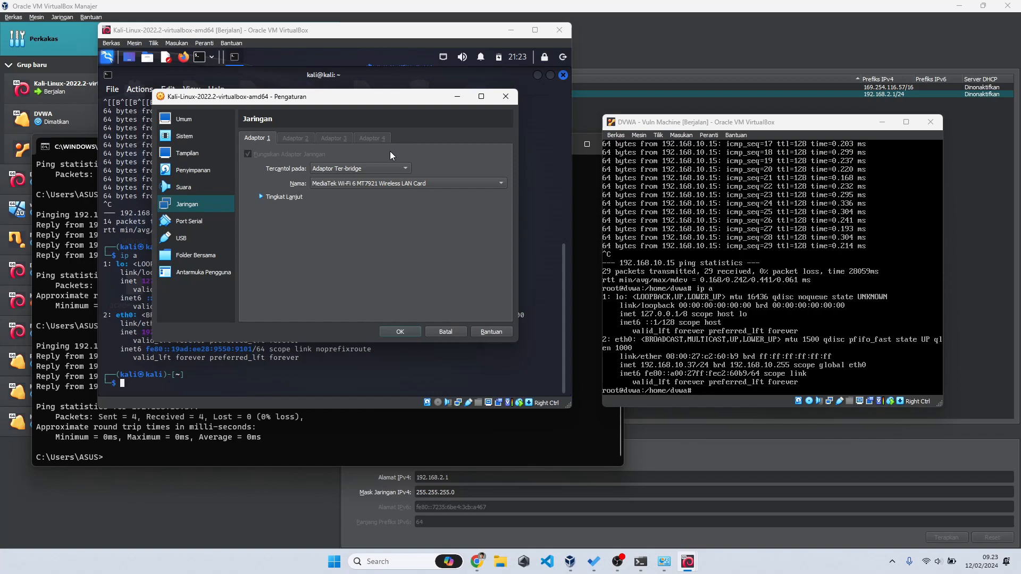
pyautogui.click(408, 184)
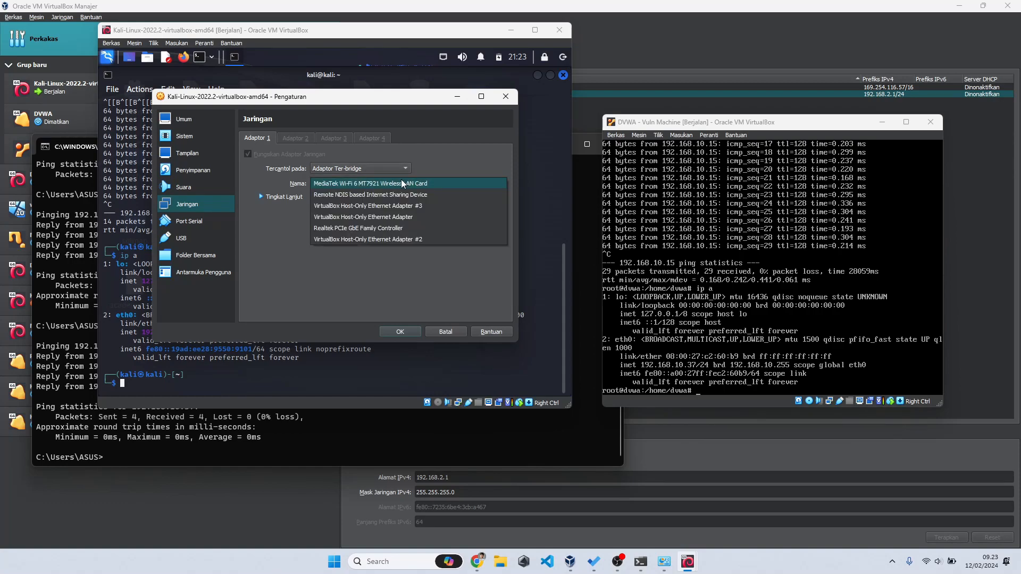
pyautogui.click(365, 185)
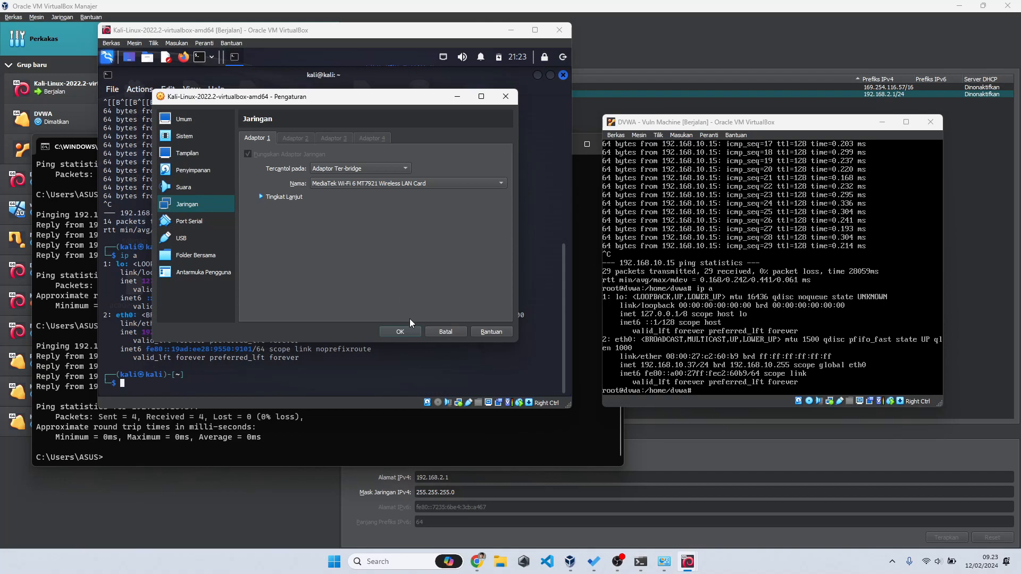
pyautogui.click(400, 332)
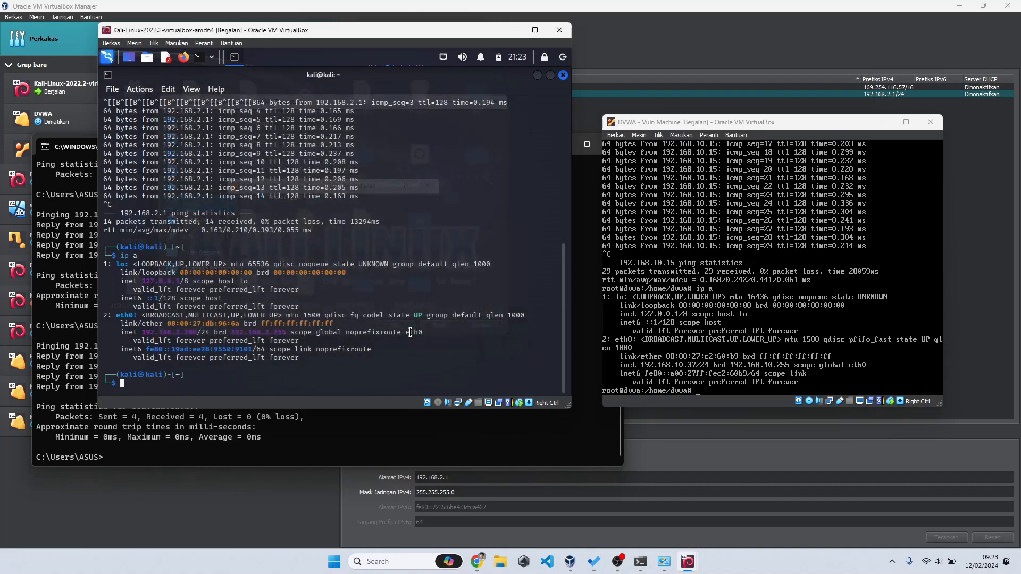
pyautogui.rightClick(444, 57)
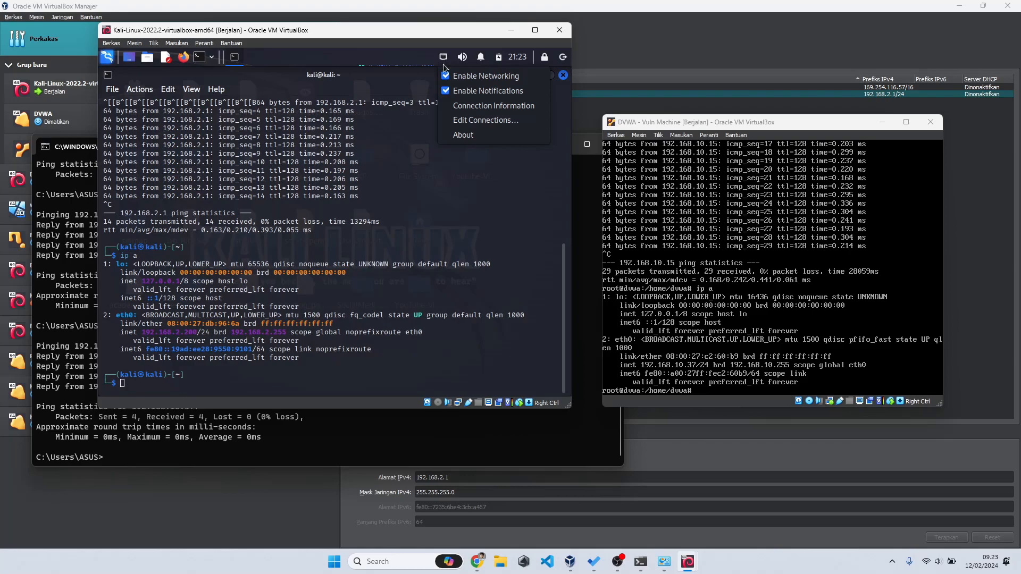
# Step: Switch Wired connection 1's IPv4 to Automatic (DHCP), remove the 192.168.2.200 address, and save
pyautogui.click(485, 120)
pyautogui.click(290, 179)
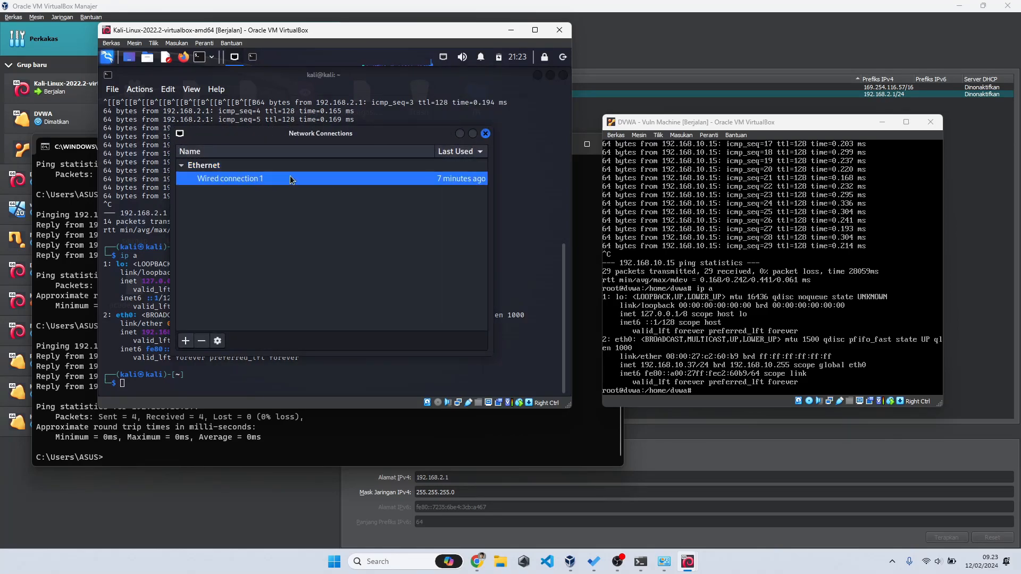
pyautogui.doubleClick(289, 177)
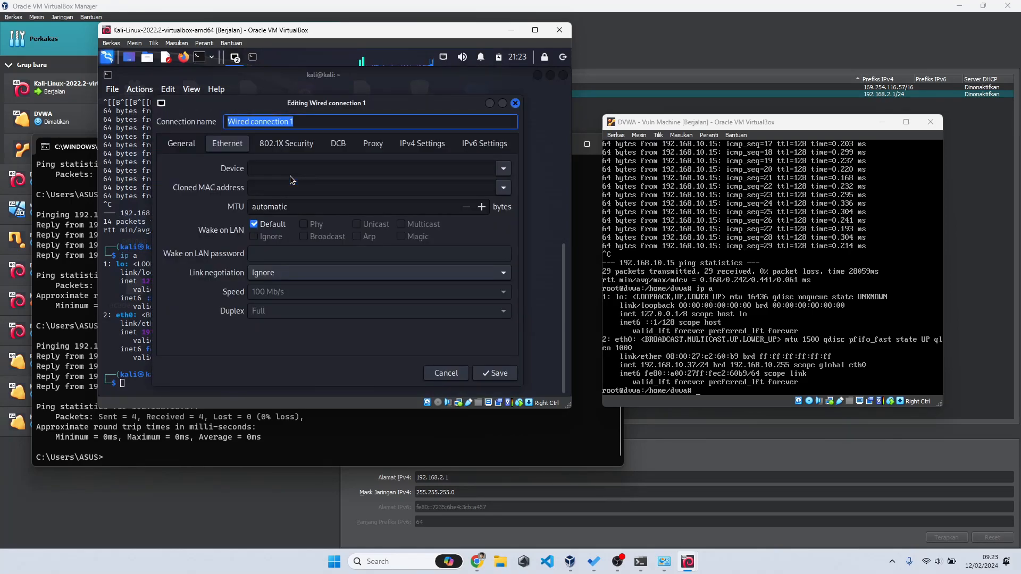
pyautogui.click(426, 144)
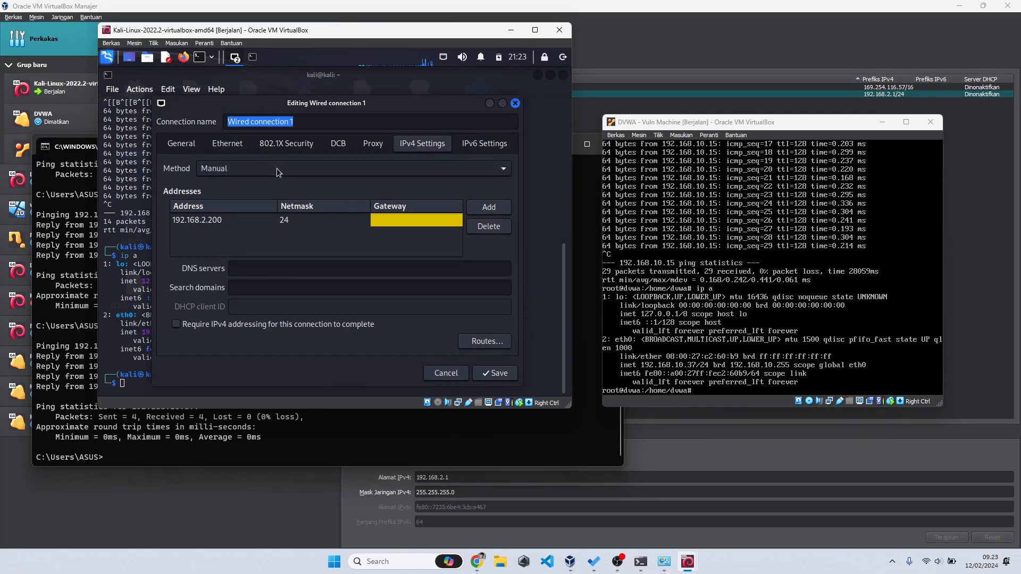
pyautogui.click(931, 561)
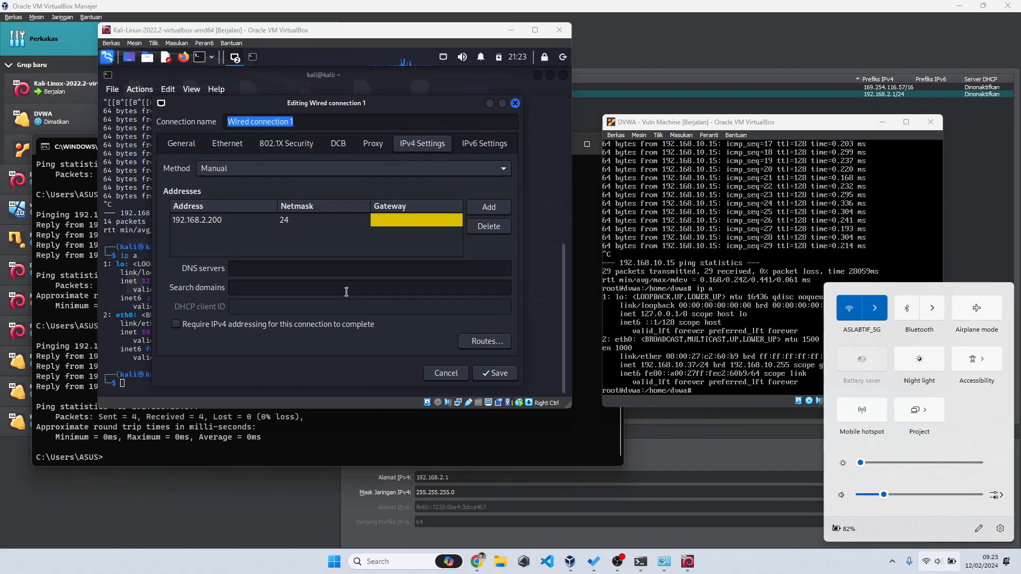
pyautogui.click(285, 167)
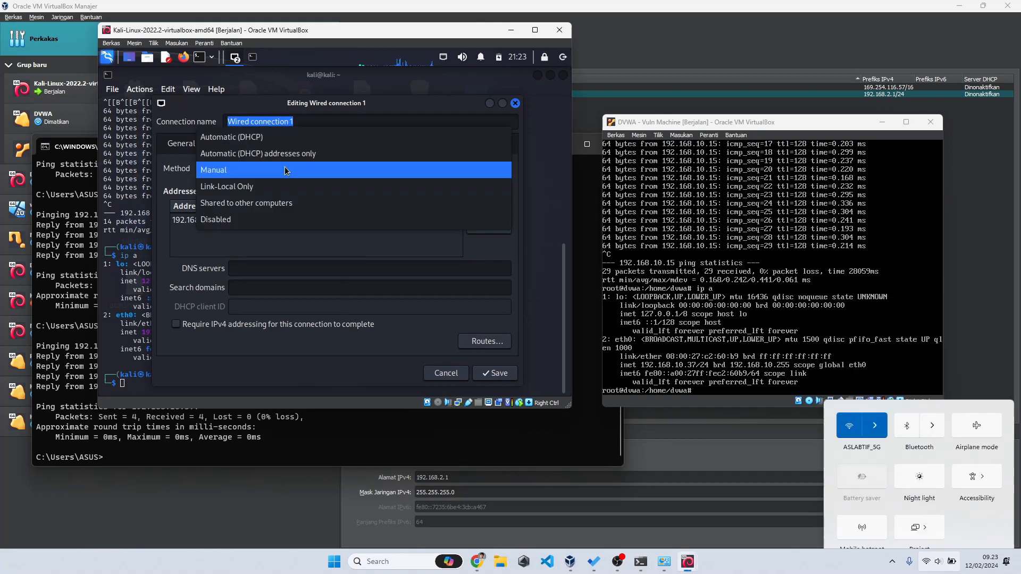
pyautogui.click(271, 142)
pyautogui.click(218, 220)
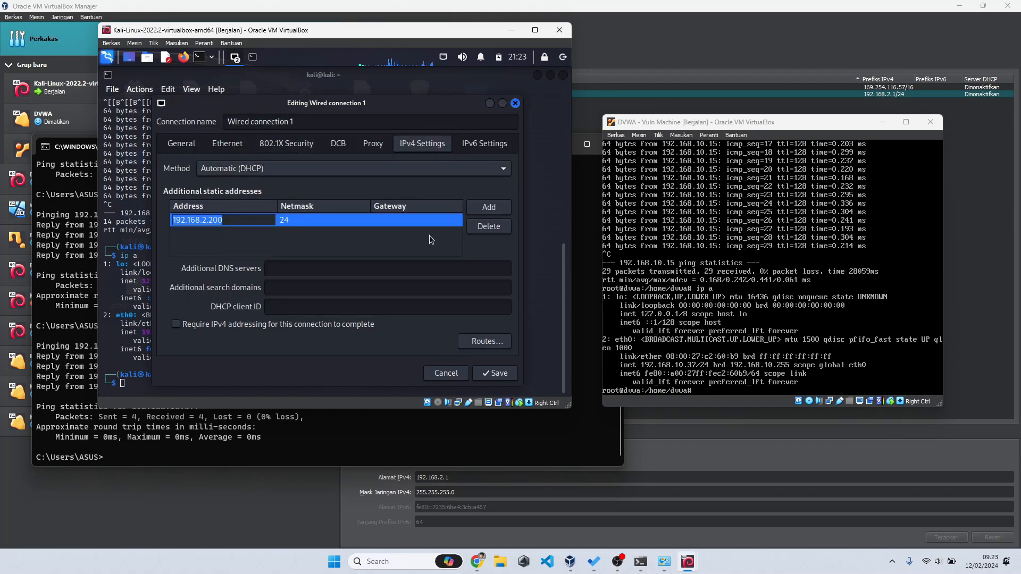
pyautogui.click(479, 229)
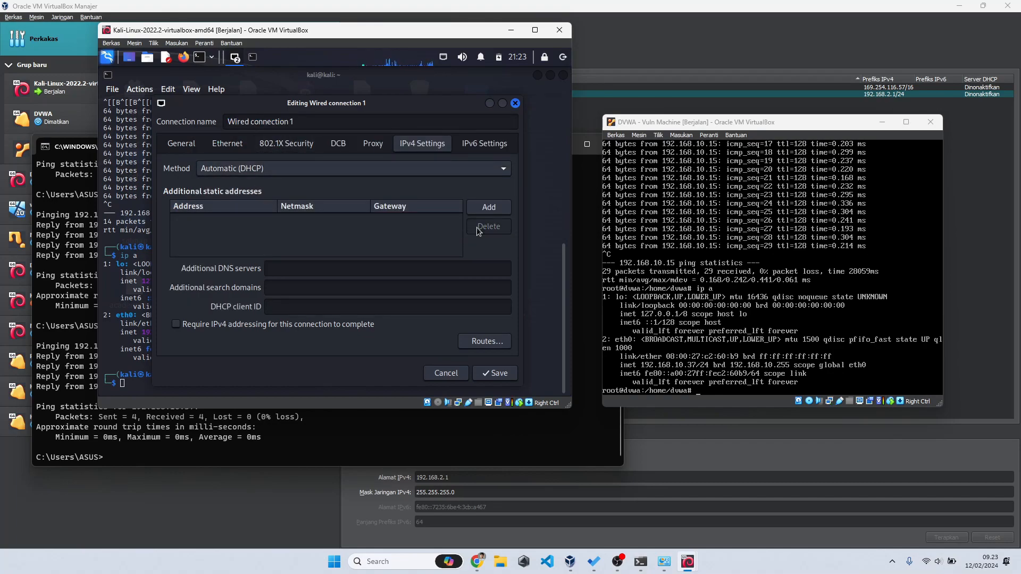
pyautogui.click(499, 373)
# Step: Disconnect and reconnect Wired connection 1, then run ip a to check the new address
pyautogui.click(485, 133)
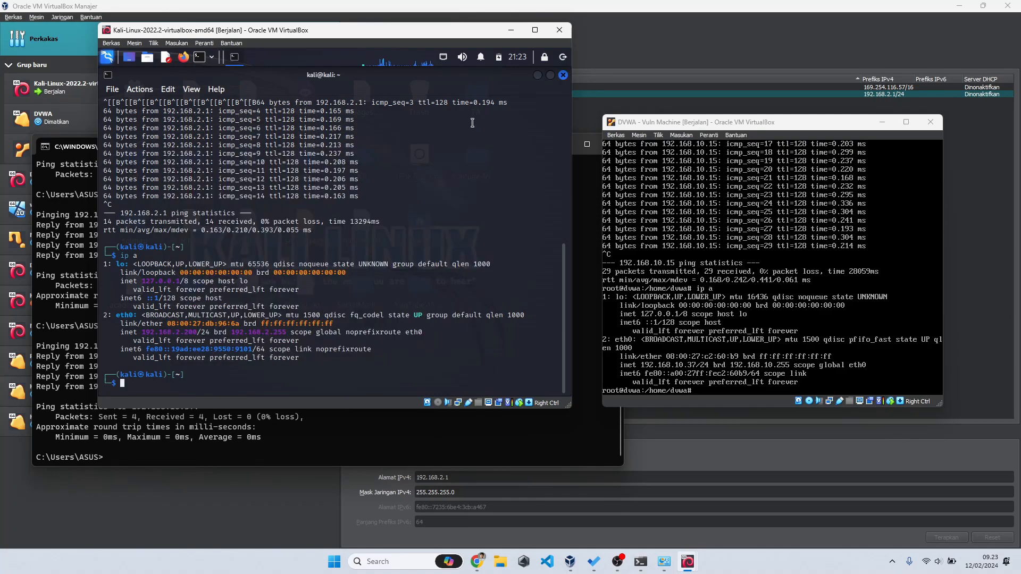
pyautogui.click(443, 57)
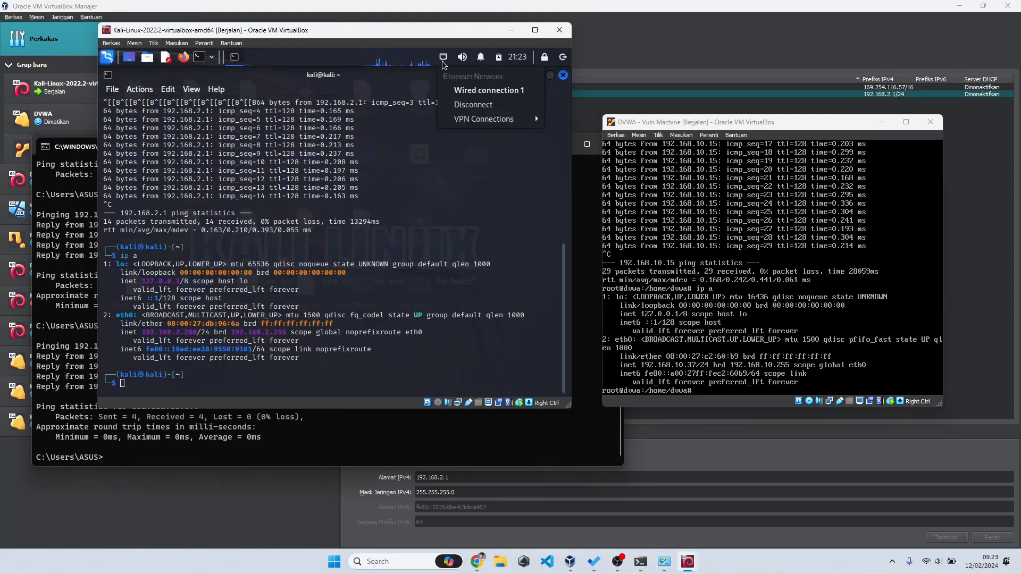
pyautogui.click(464, 106)
pyautogui.click(443, 57)
pyautogui.click(481, 104)
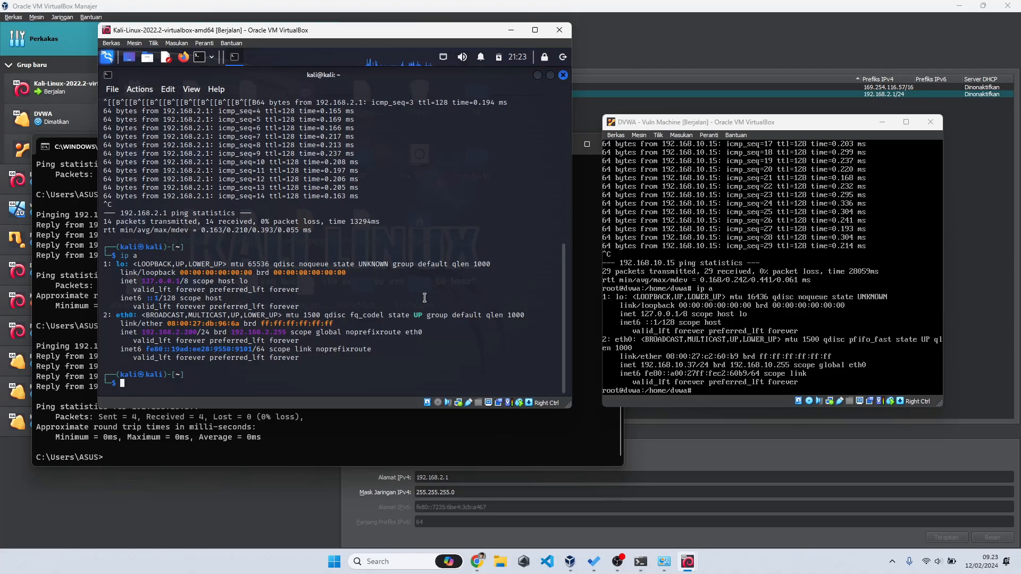
pyautogui.write('ip a')
pyautogui.press('Return')
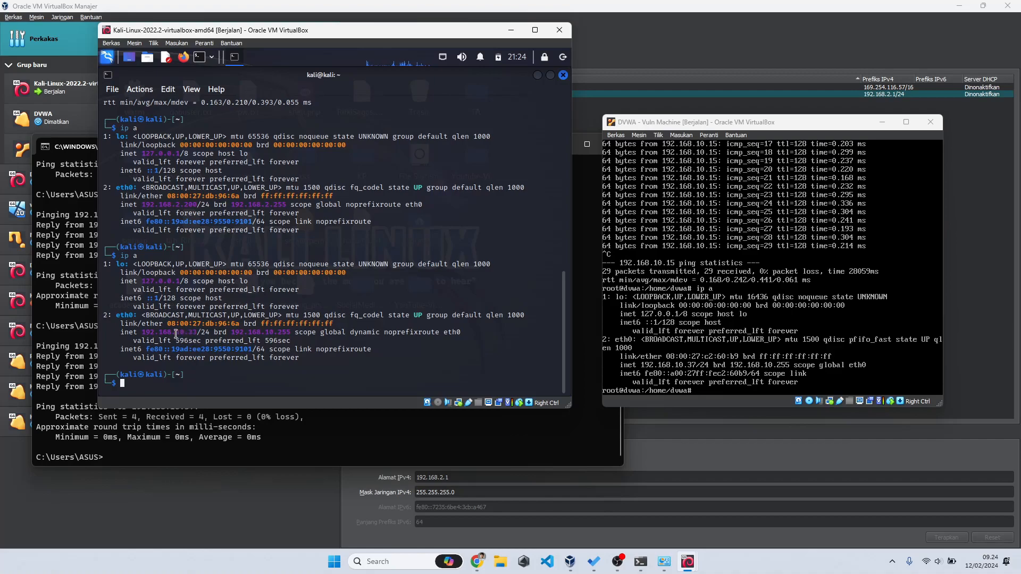
# Step: Ping 192.168.10.37 from the Kali terminal and stop it after three replies
pyautogui.moveTo(176, 333); pyautogui.dragTo(196, 333)
pyautogui.click(236, 371)
pyautogui.write('ping 192.168.10.37')
pyautogui.press('Return')
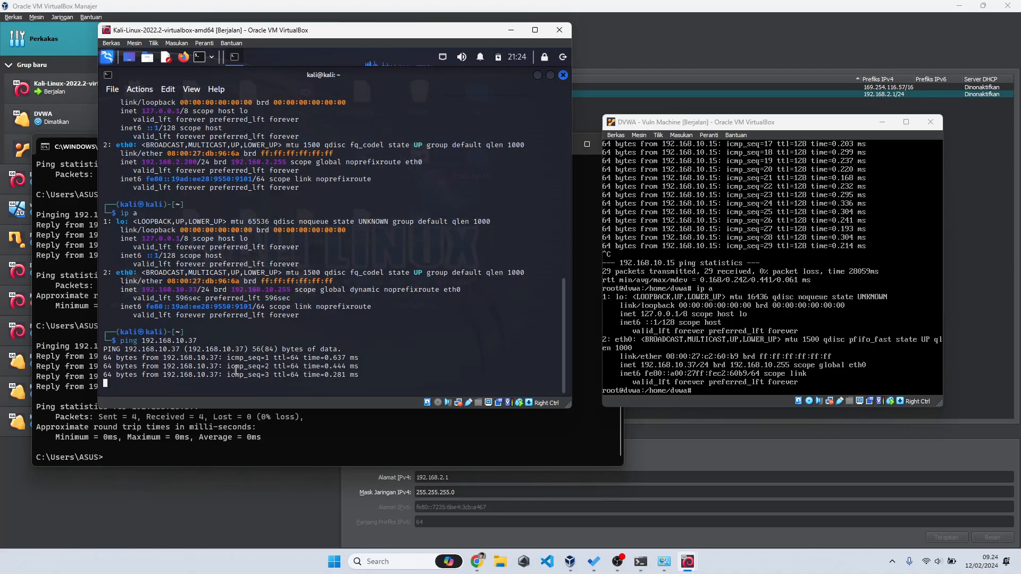
pyautogui.hotkey('ctrl', 'c')
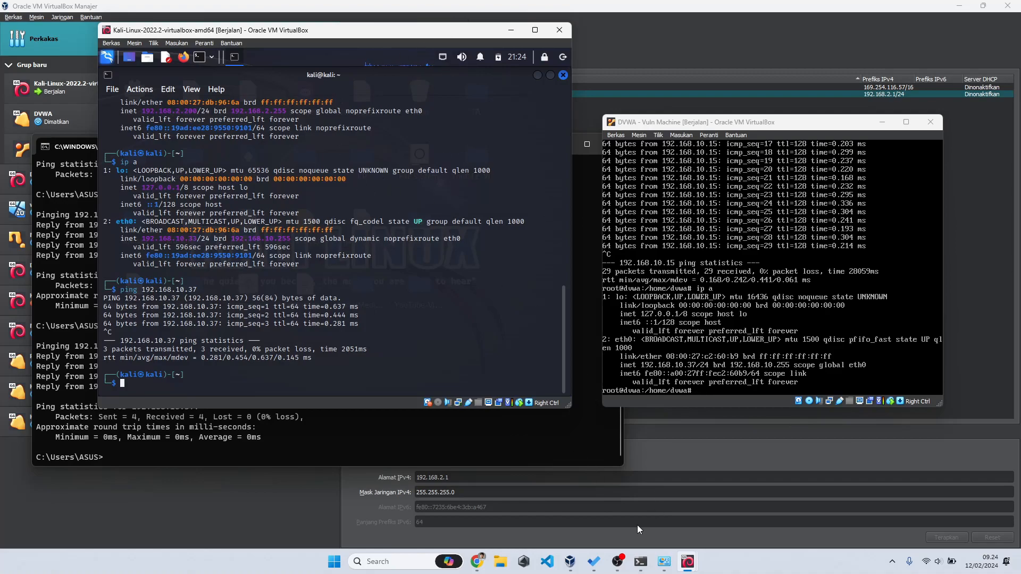
pyautogui.click(616, 562)
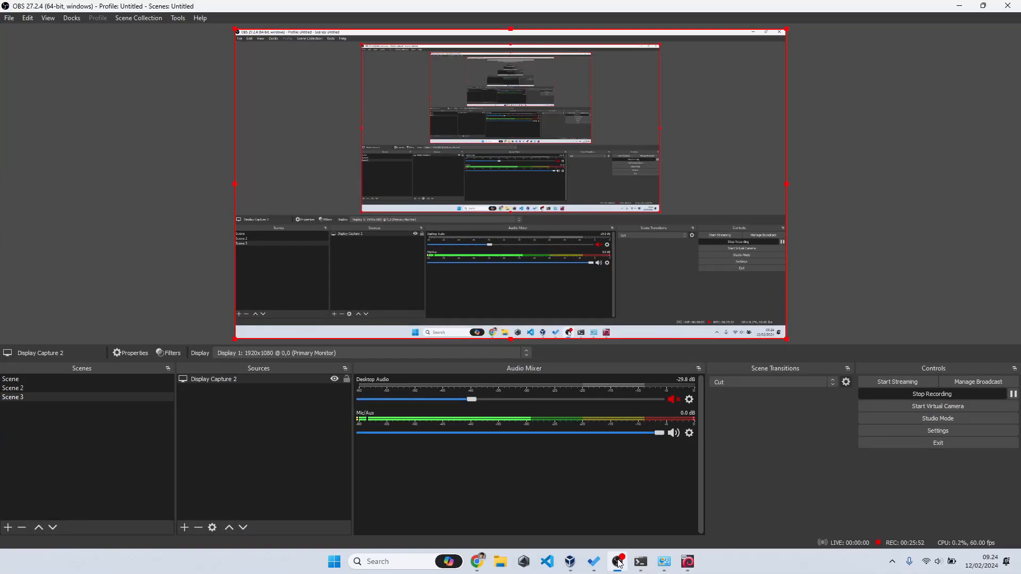
pyautogui.click(617, 561)
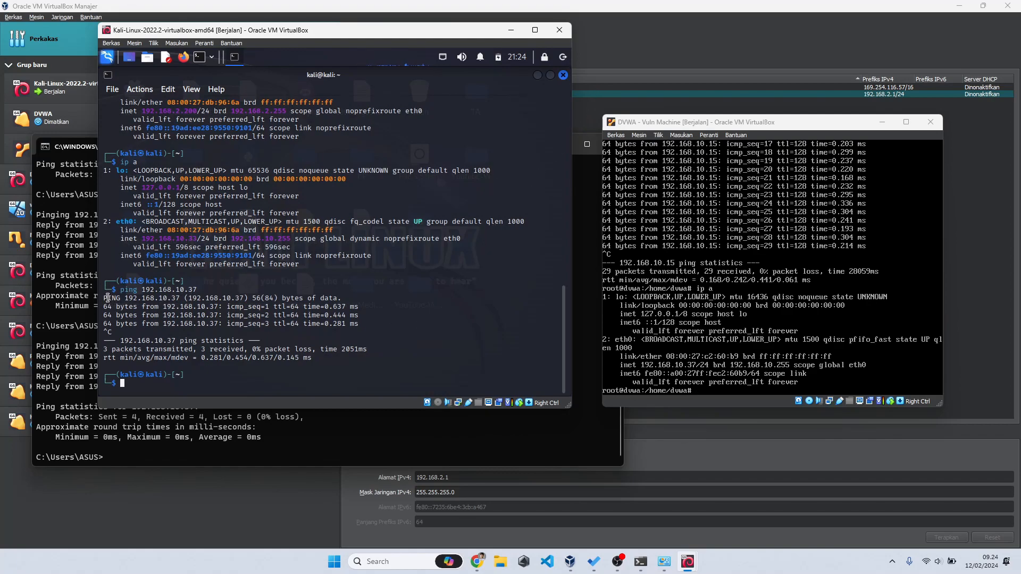
# Step: Highlight the ping replies, then review the VM's network settings and close them unchanged
pyautogui.moveTo(105, 298); pyautogui.dragTo(364, 325)
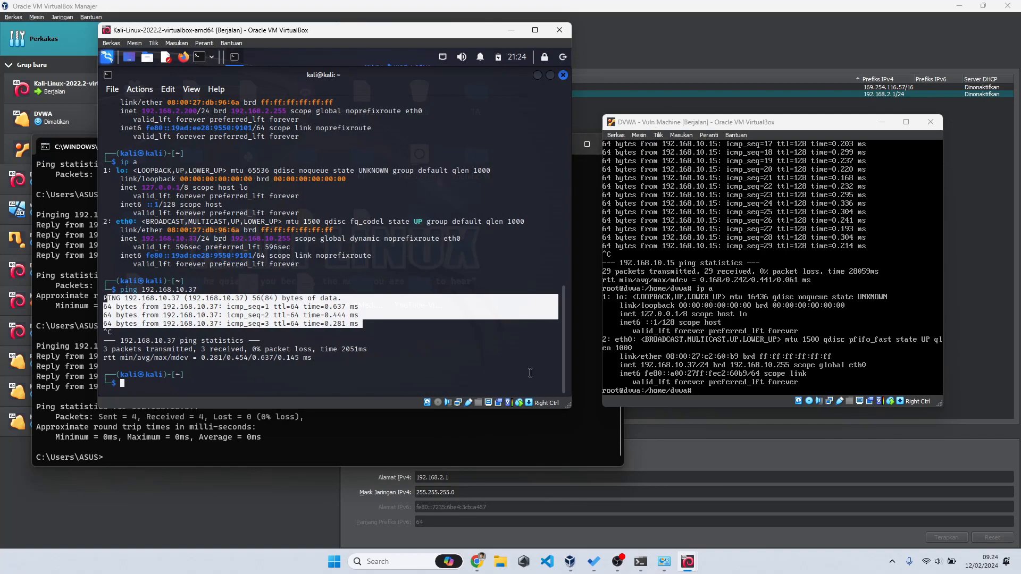
pyautogui.rightClick(458, 404)
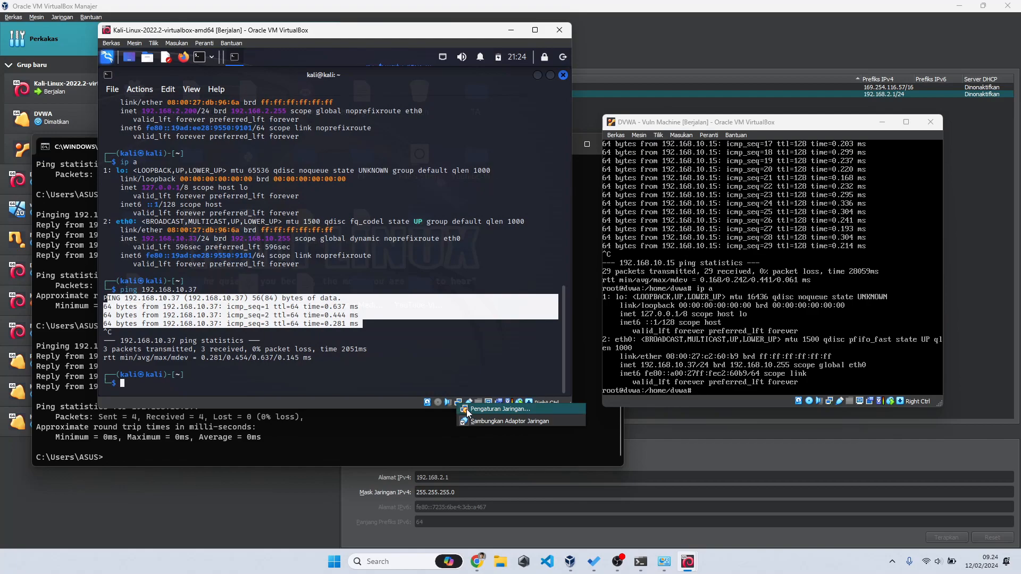
pyautogui.click(468, 410)
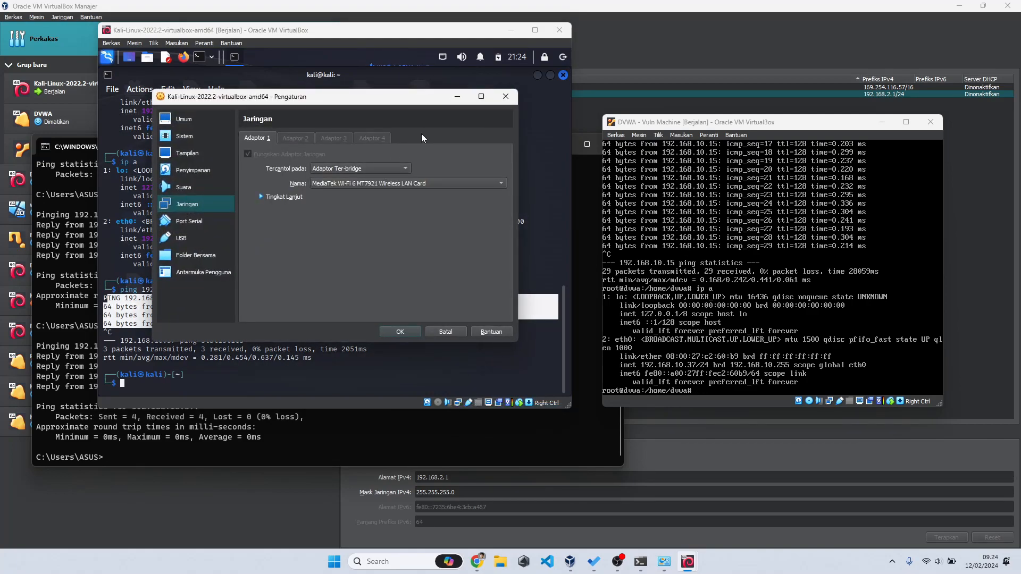
pyautogui.click(505, 96)
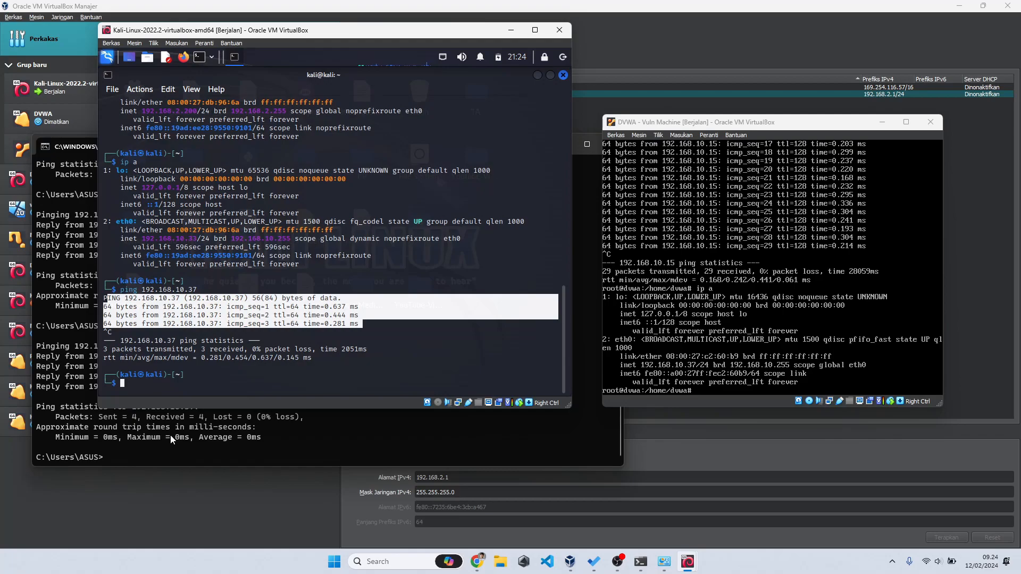
# Step: Show the virtual lab slide, then return to the VirtualBox Manager's host-only network list
pyautogui.click(487, 553)
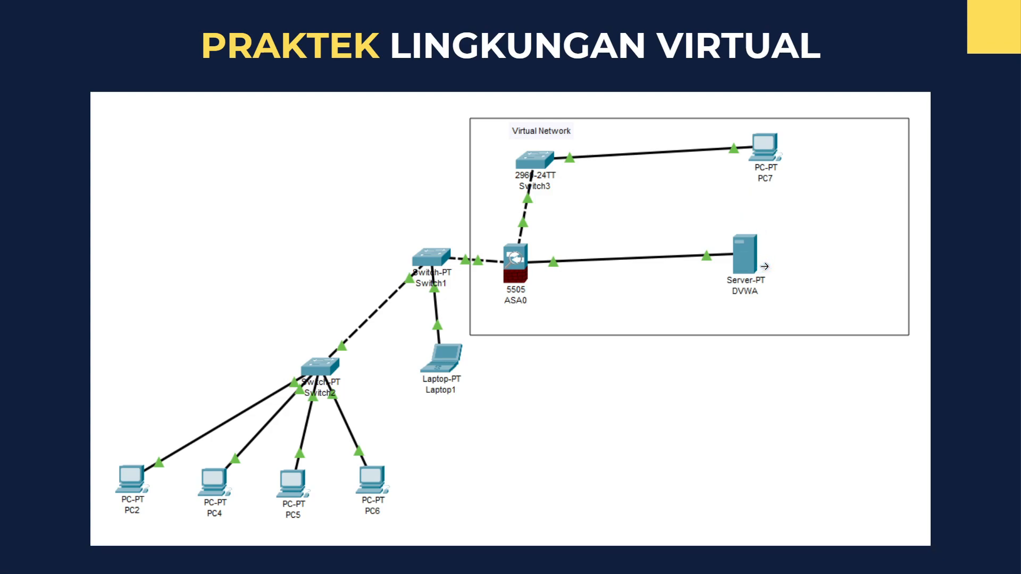
pyautogui.hotkey('alt', 'Tab')
pyautogui.hotkey('alt', 'Tab')
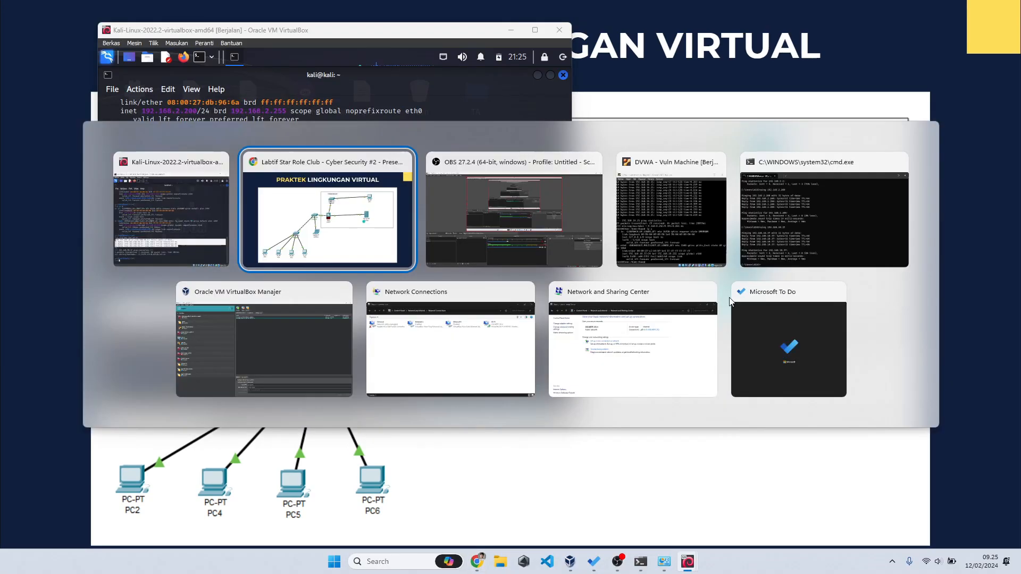
pyautogui.hotkey('alt', 'Tab')
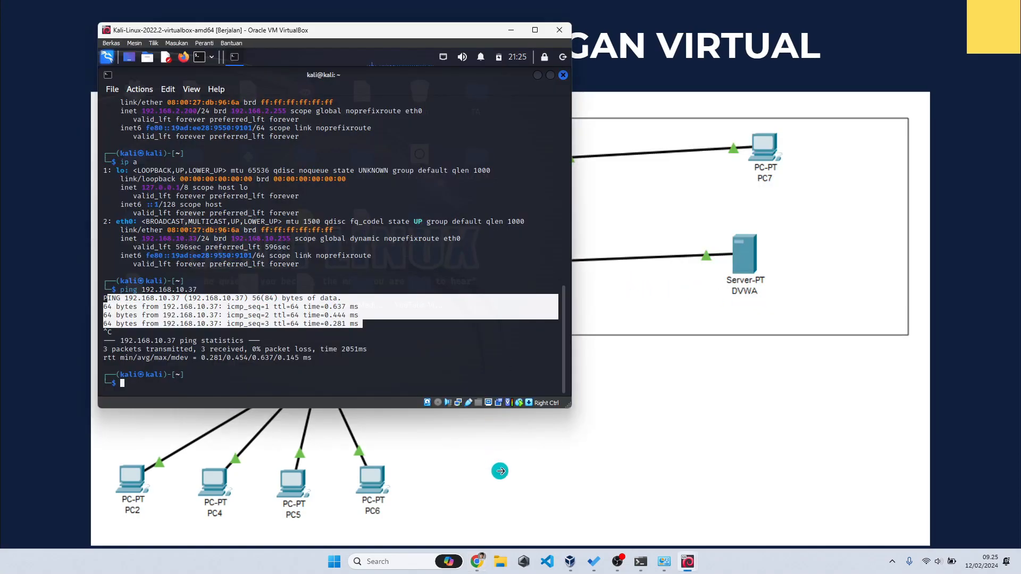
pyautogui.click(578, 564)
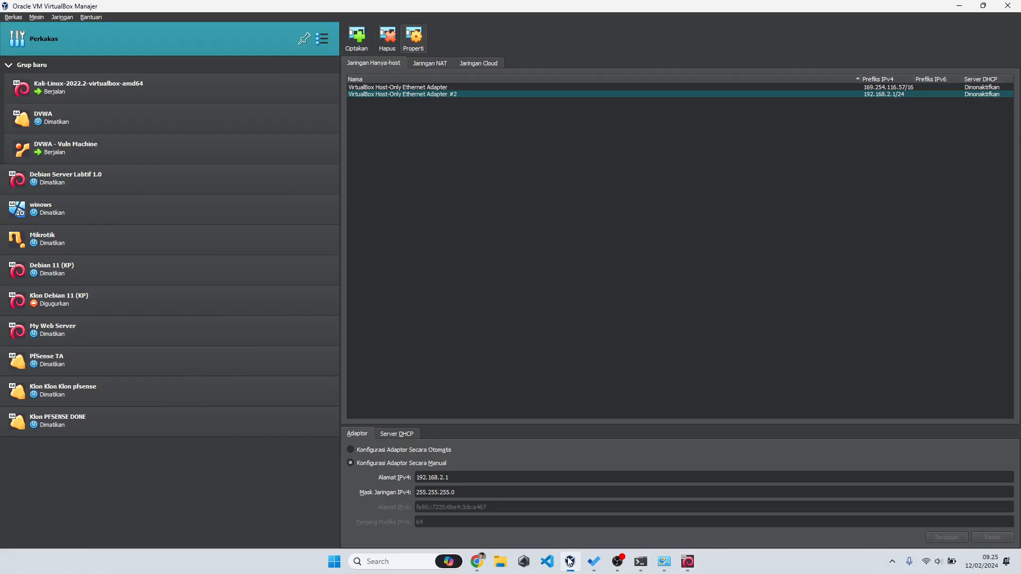
# Step: Bring the Kali and DVWA VM windows forward and load 192.168.10.37 in Kali's Firefox
pyautogui.click(696, 561)
pyautogui.click(726, 500)
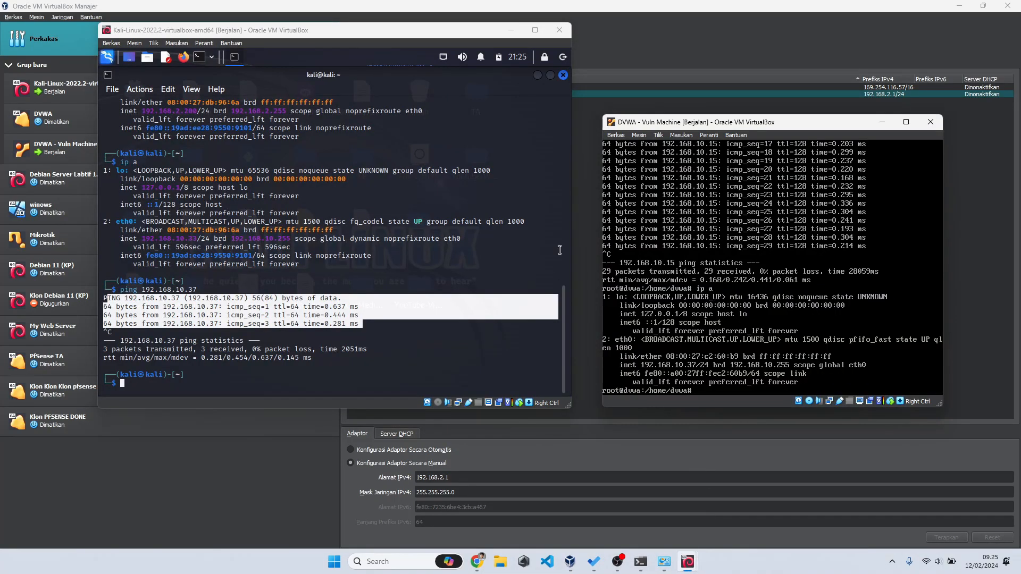
pyautogui.click(183, 60)
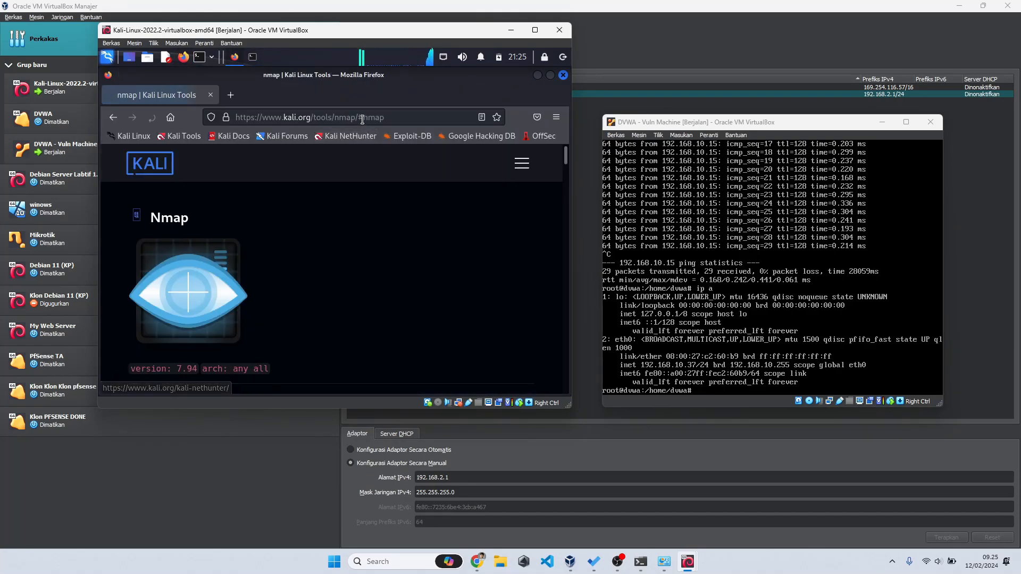
pyautogui.click(362, 117)
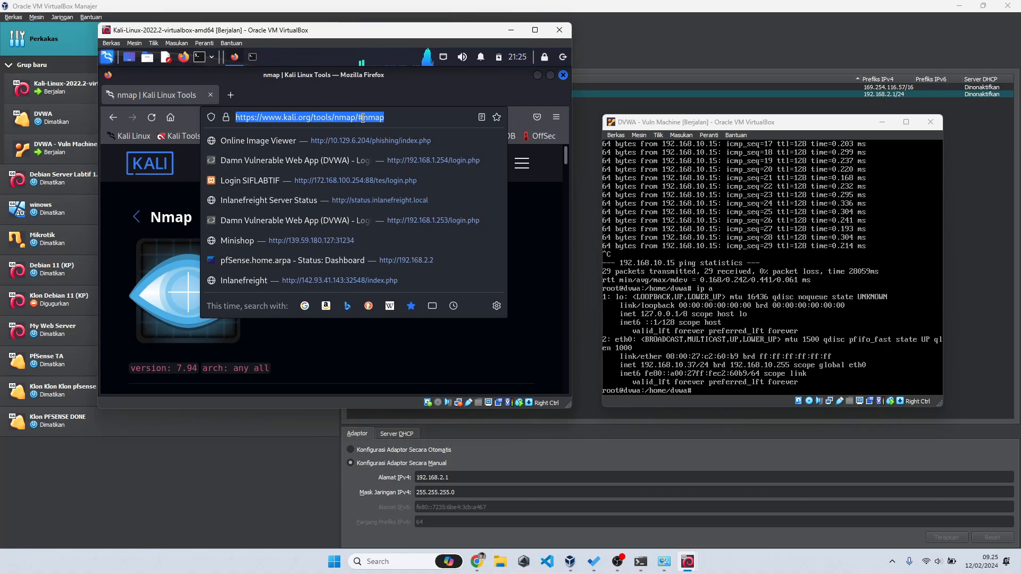
pyautogui.write('192.168.')
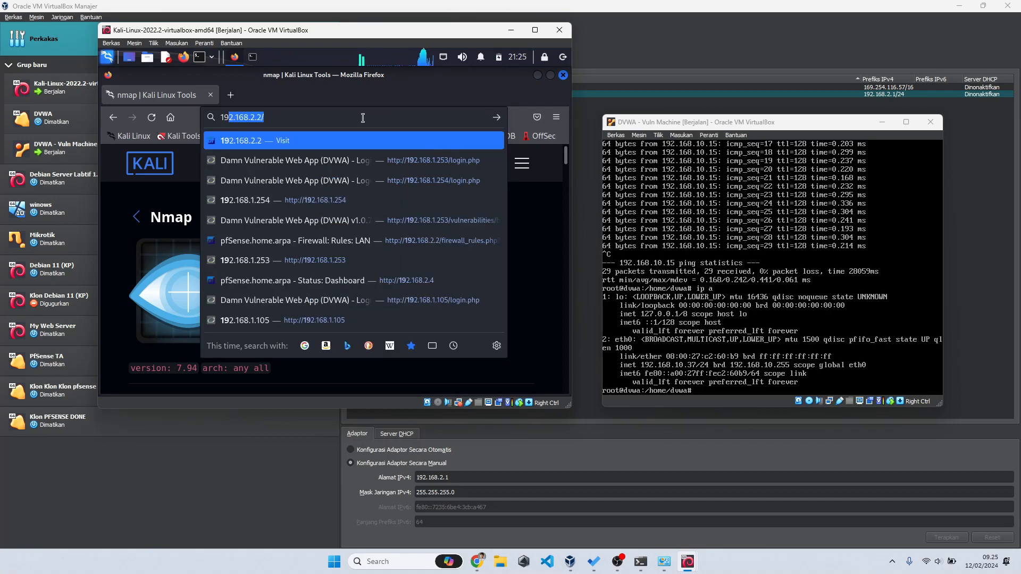
pyautogui.write('10.')
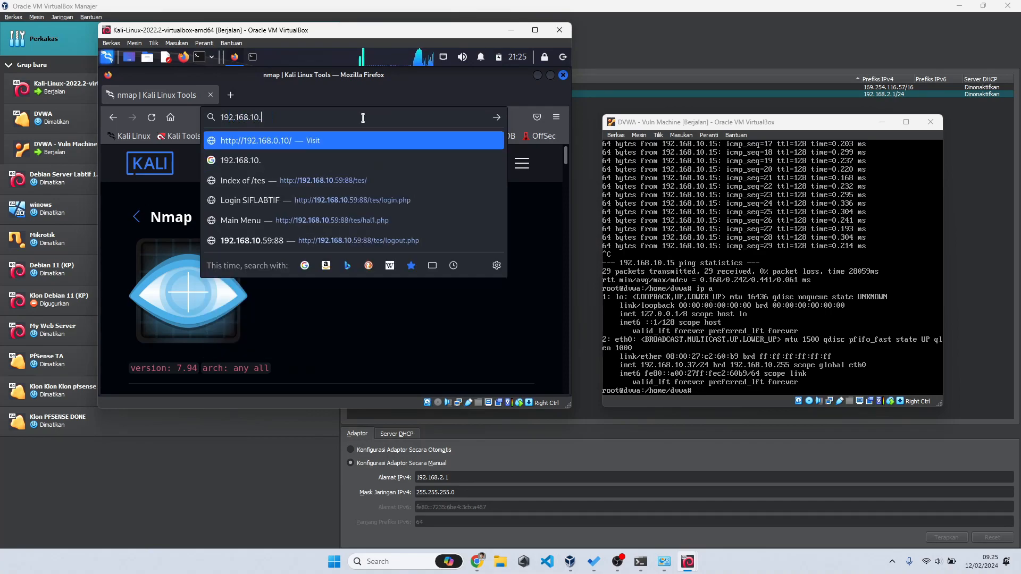
pyautogui.write('37')
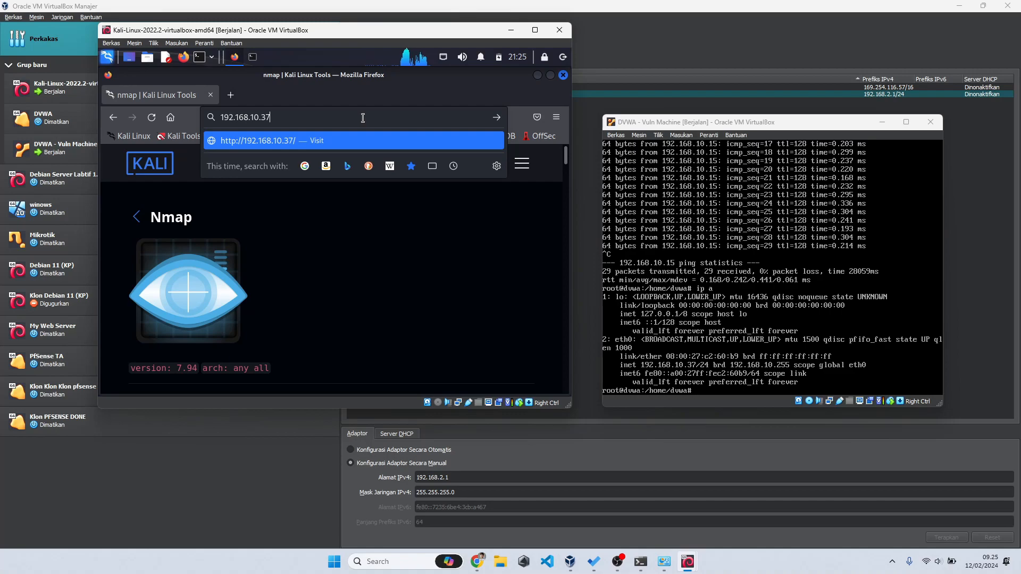
pyautogui.press('Return')
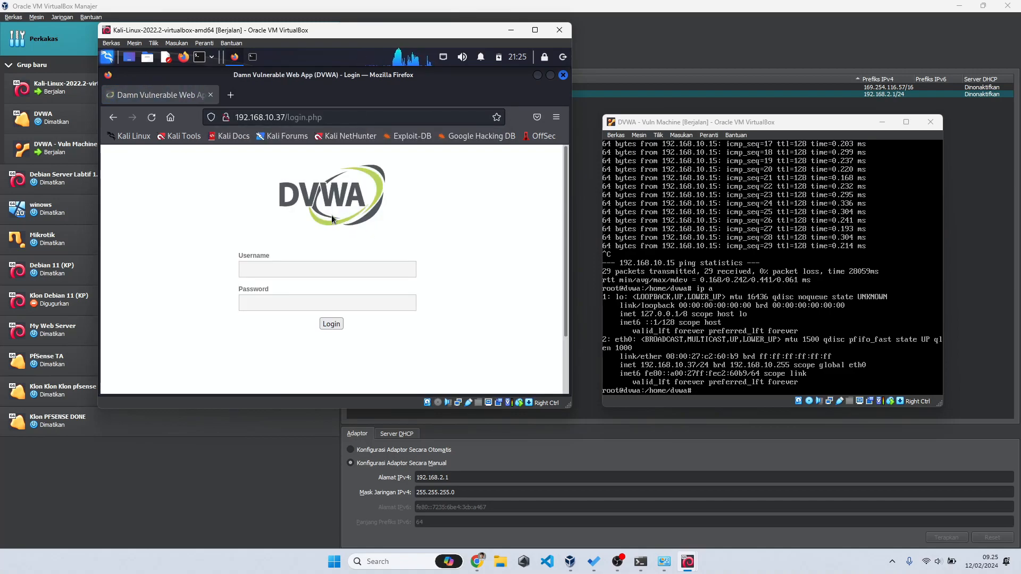
# Step: Return to the already open DVWA tab and nudge the DVWA VM window up
pyautogui.click(232, 95)
pyautogui.write('damn vu')
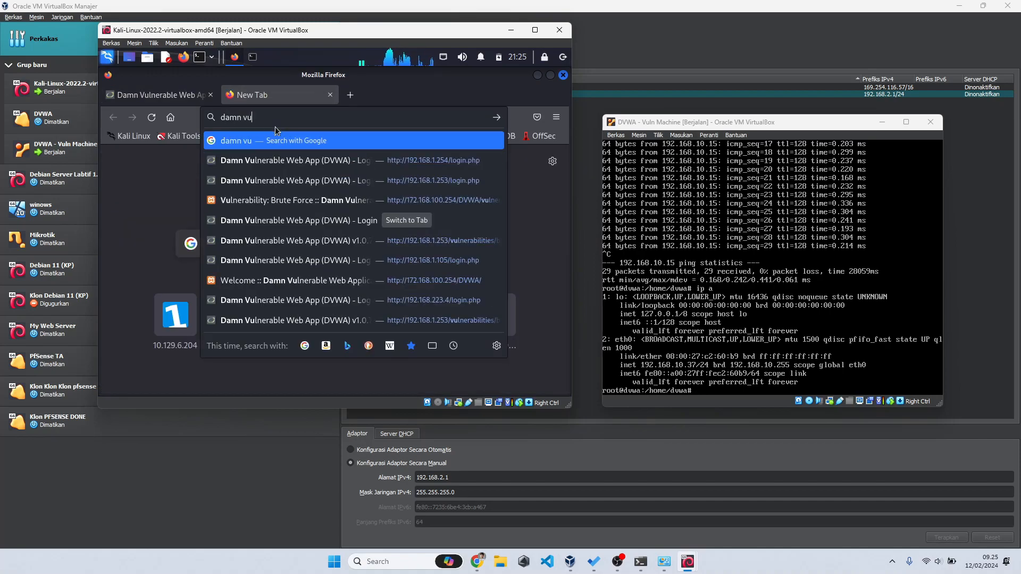
pyautogui.write('ln')
pyautogui.press('Down')
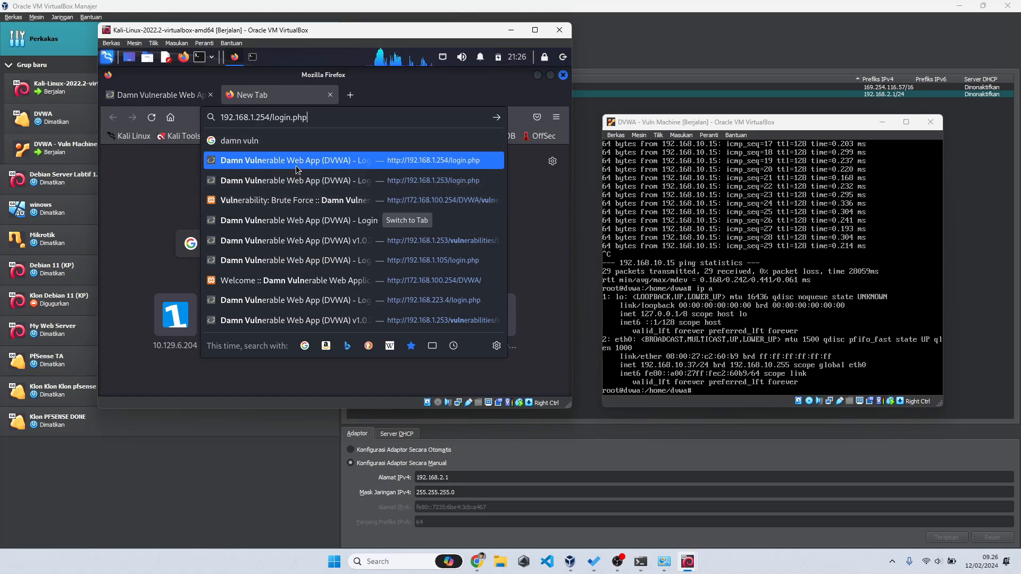
pyautogui.click(330, 220)
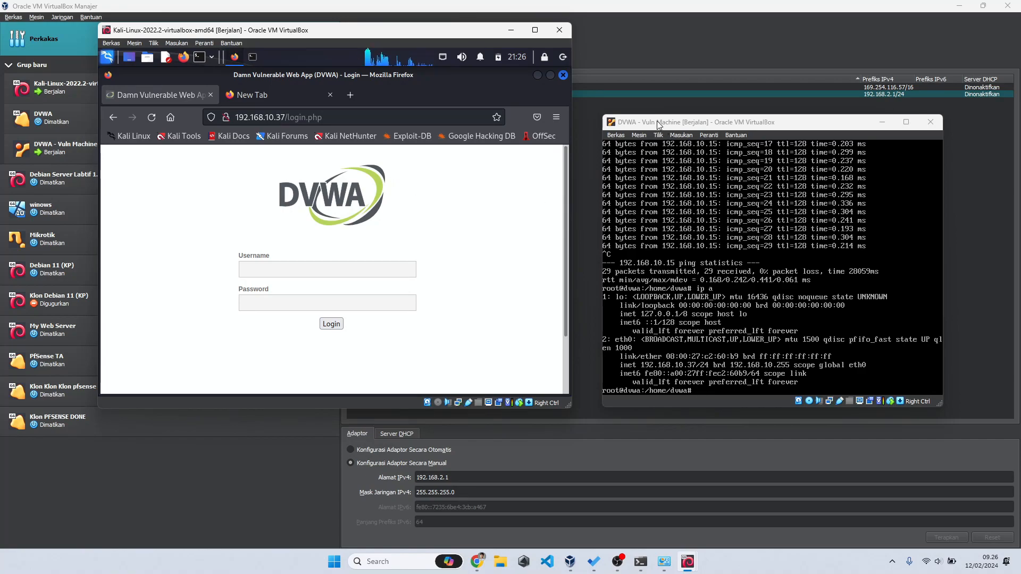
pyautogui.moveTo(651, 122); pyautogui.dragTo(653, 95)
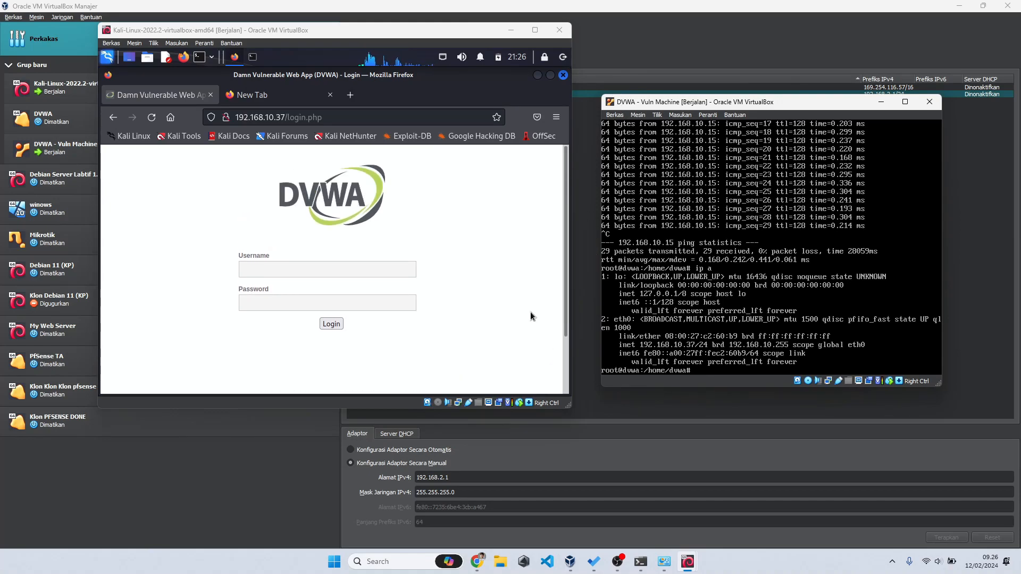
# Step: Log into DVWA as admin with the default password
pyautogui.click(338, 273)
pyautogui.click(390, 271)
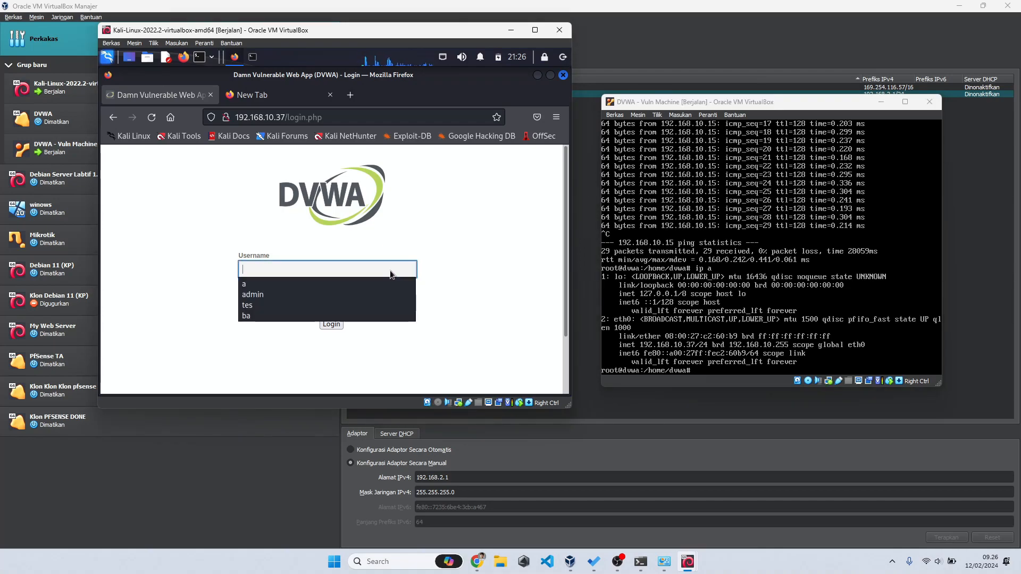
pyautogui.write('admin')
pyautogui.press('Tab')
pyautogui.write('password')
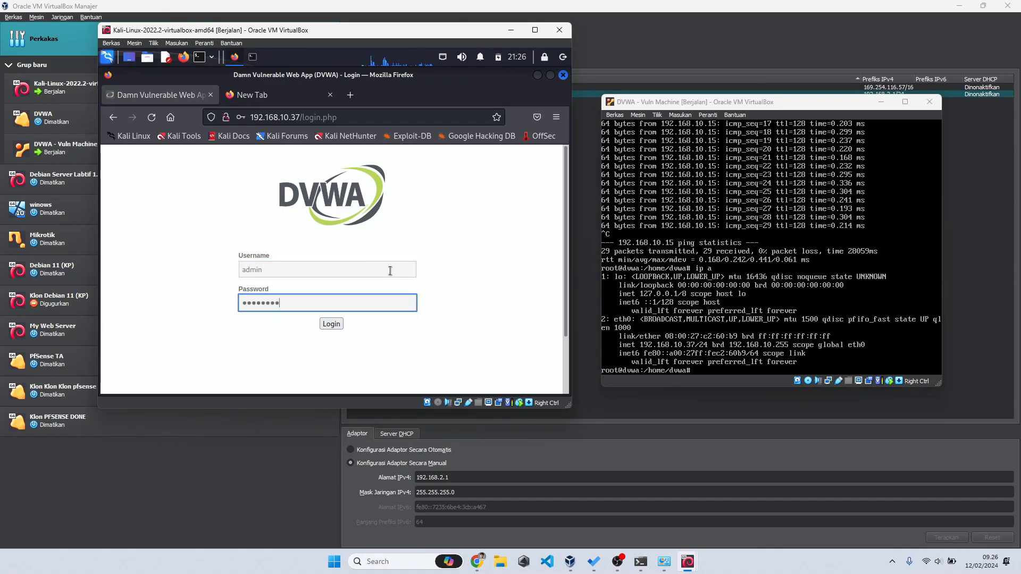
pyautogui.press('Return')
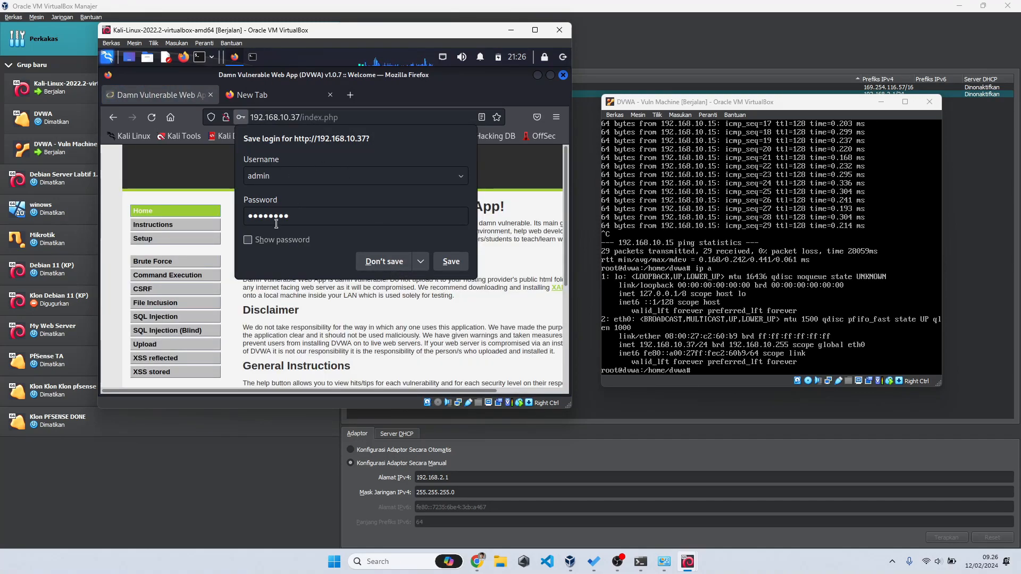
# Step: Decline saving the login, look over the welcome page, and maximize the Kali VM window
pyautogui.click(386, 260)
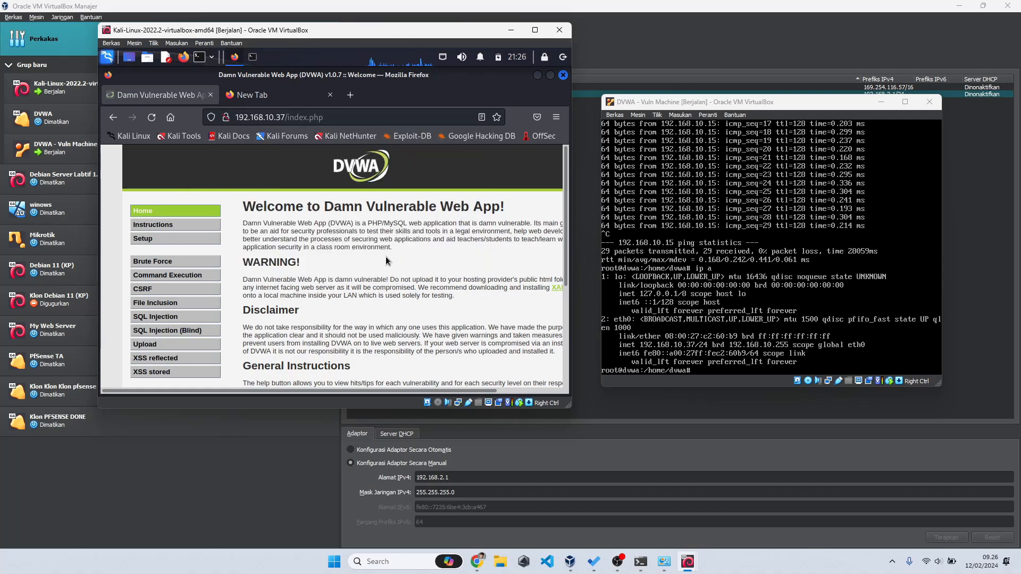
pyautogui.scroll(-3, 386, 261)
pyautogui.scroll(5, 387, 260)
pyautogui.scroll(-2, 381, 251)
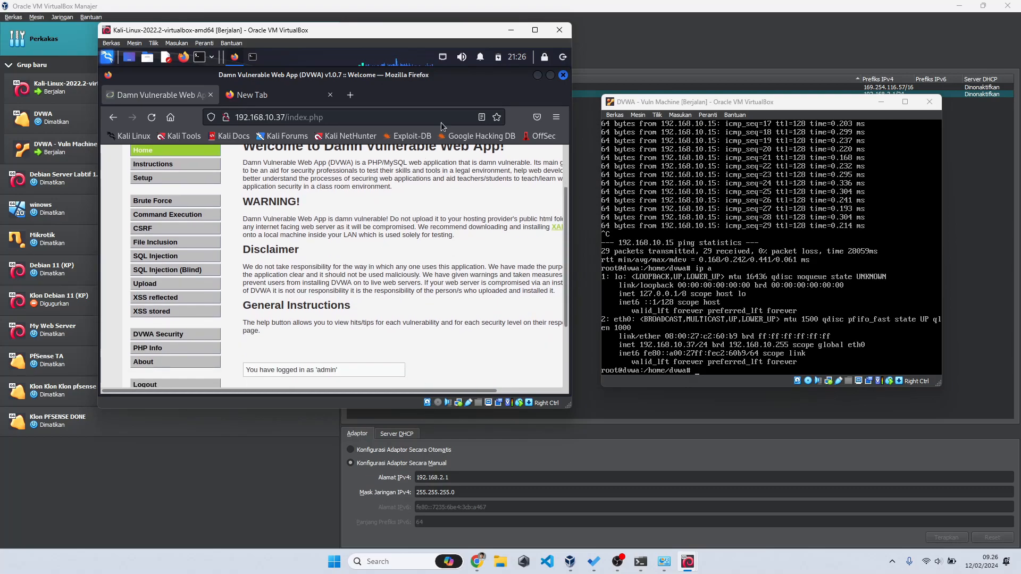
pyautogui.click(530, 32)
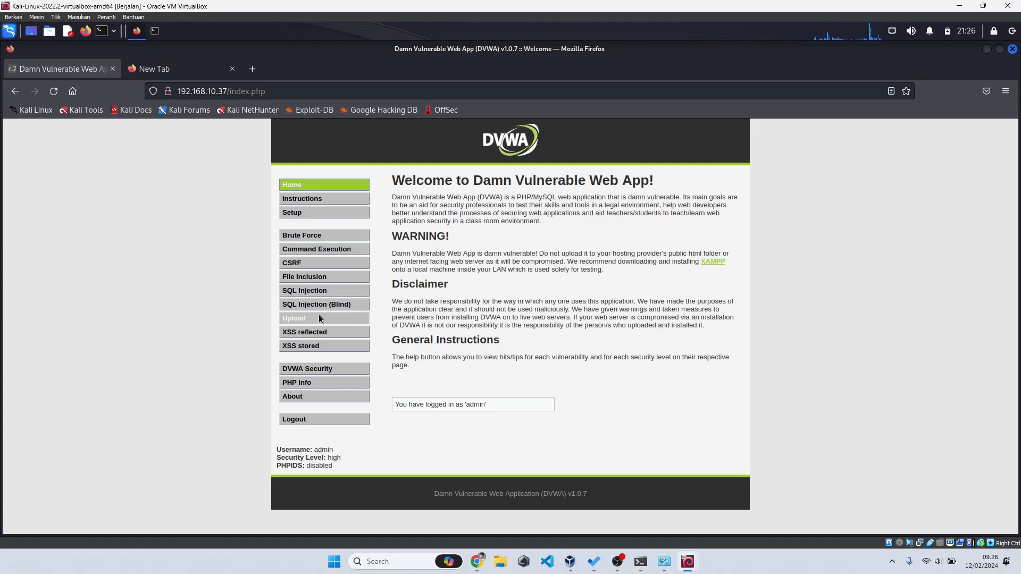
# Step: Set DVWA Security to low and submit, then open the Brute Force page
pyautogui.click(339, 369)
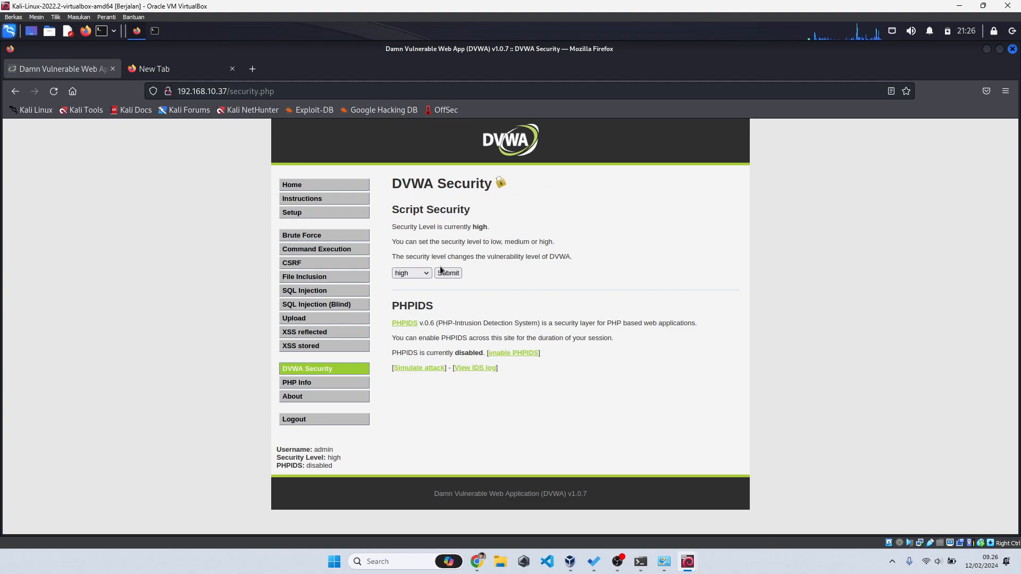
pyautogui.click(413, 274)
pyautogui.click(416, 292)
pyautogui.click(448, 275)
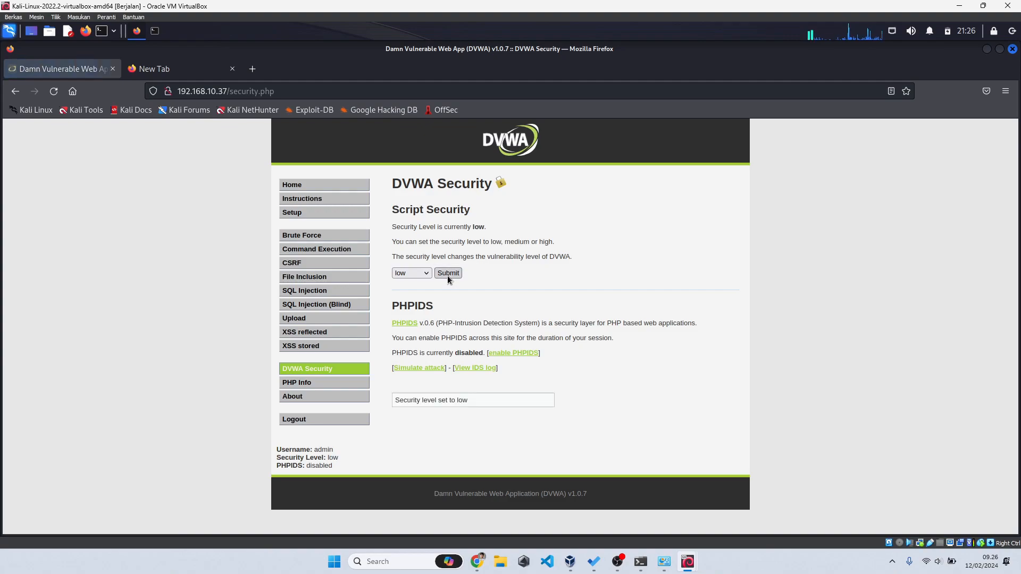
pyautogui.click(338, 240)
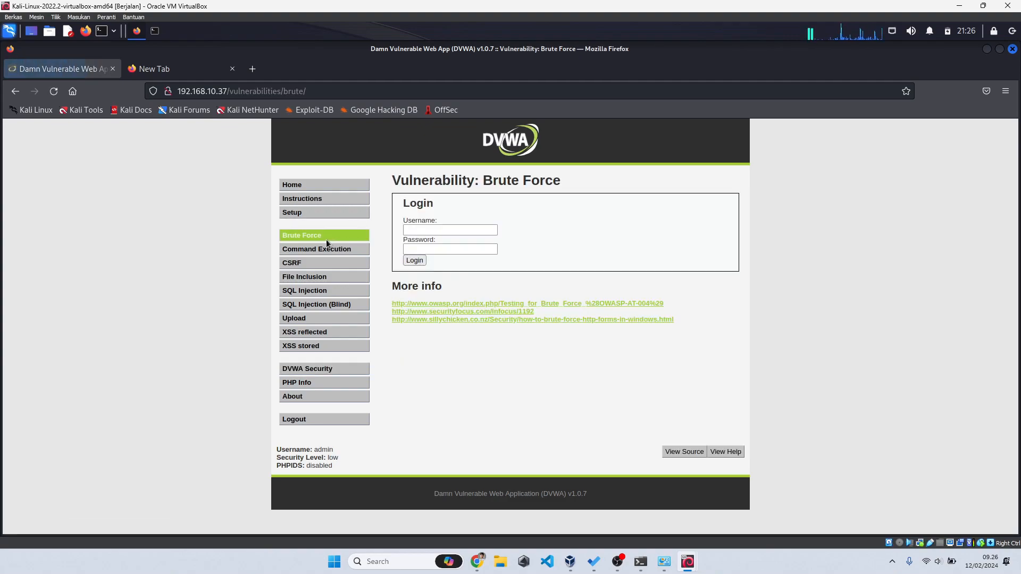
pyautogui.click(474, 308)
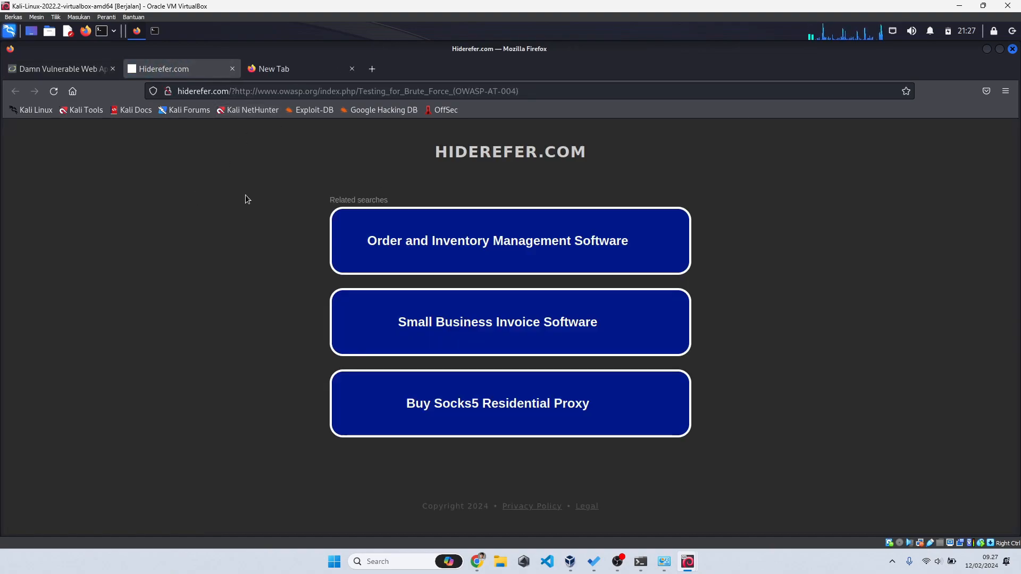
pyautogui.click(233, 69)
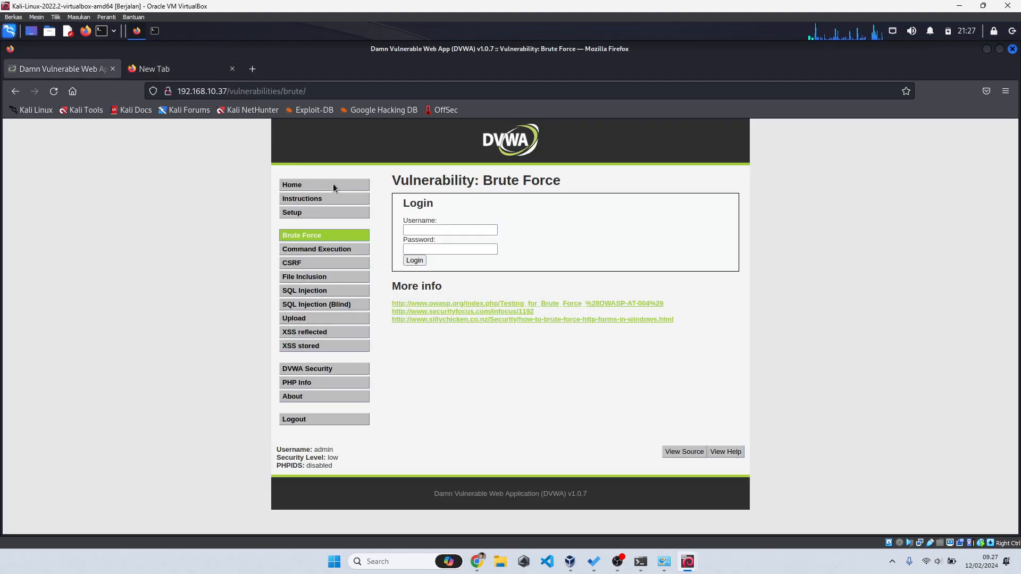
pyautogui.click(431, 311)
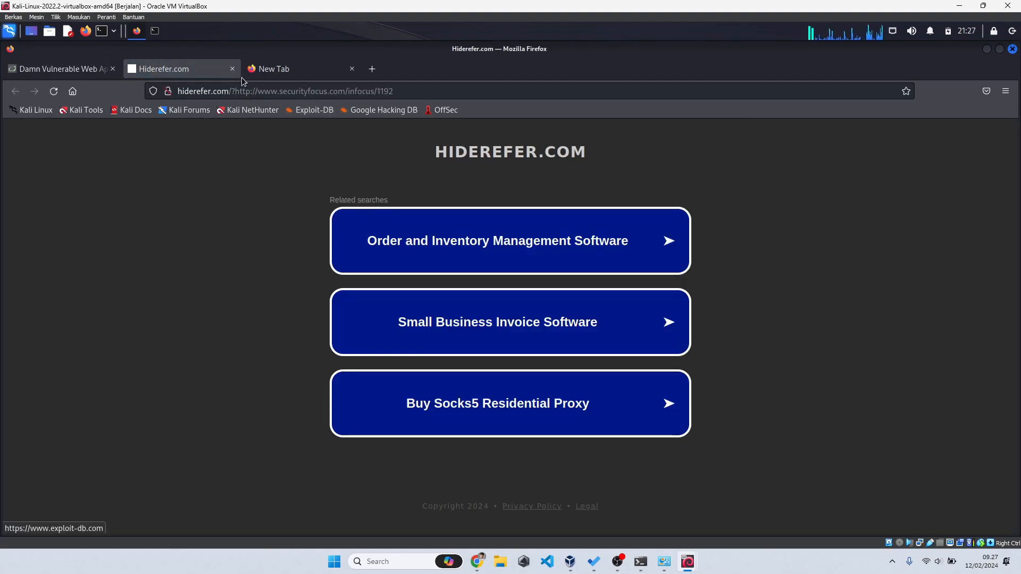
pyautogui.click(232, 70)
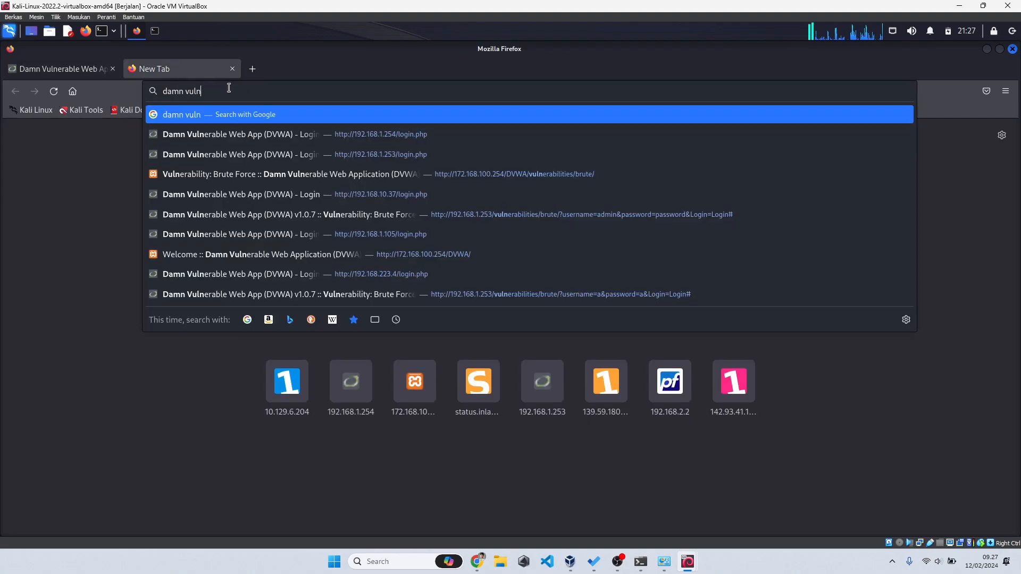
# Step: Google 'dvwa hacking onno w purbo' and open the Beberapa Tip Hacking result past the certificate warning
pyautogui.click(176, 75)
pyautogui.hotkey('ctrl', 'shift', 'Left')
pyautogui.hotkey('ctrl', 'shift', 'Left')
pyautogui.write('dvwa')
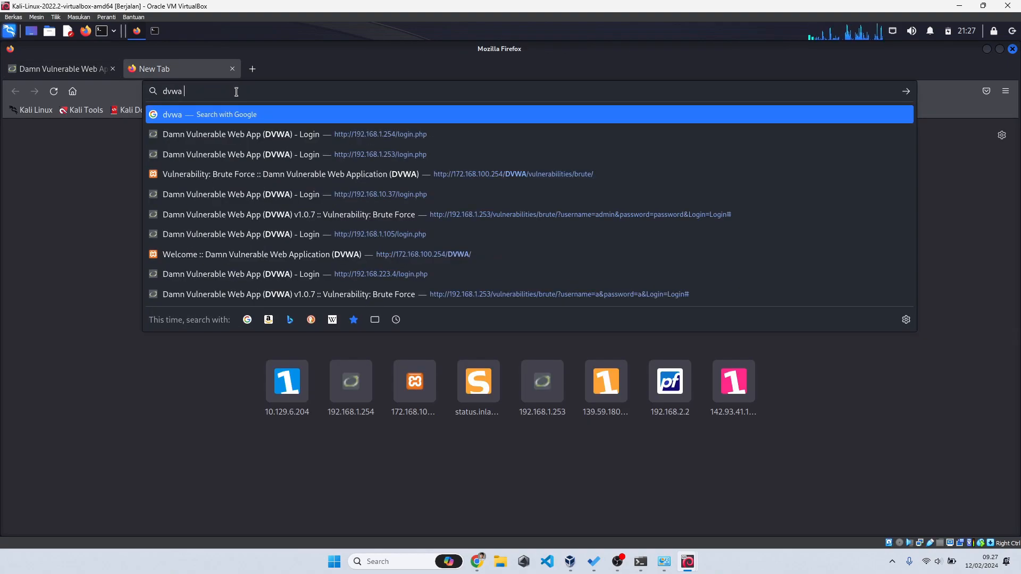
pyautogui.write(' hacking onno')
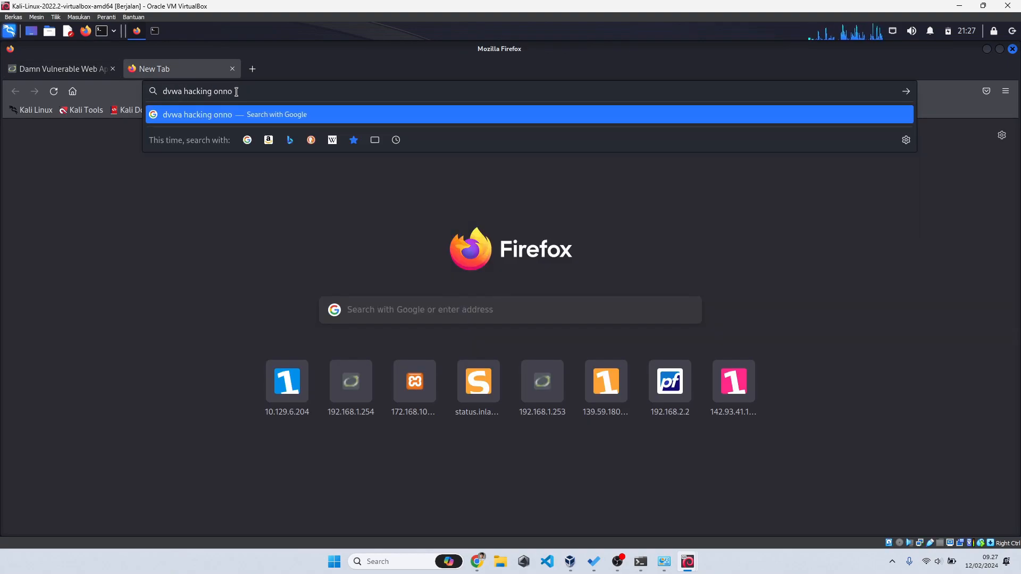
pyautogui.write(' w purbo')
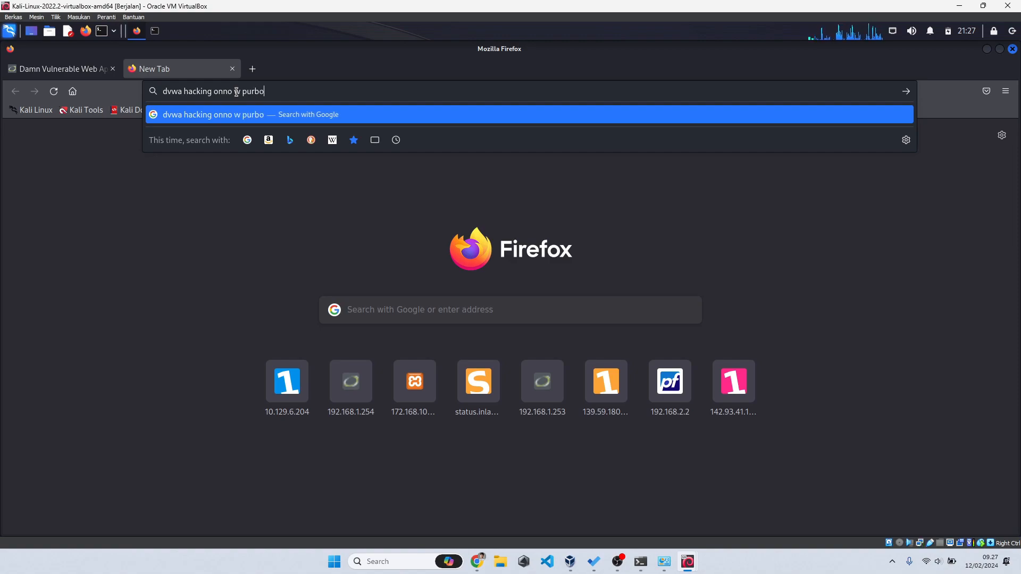
pyautogui.press('Return')
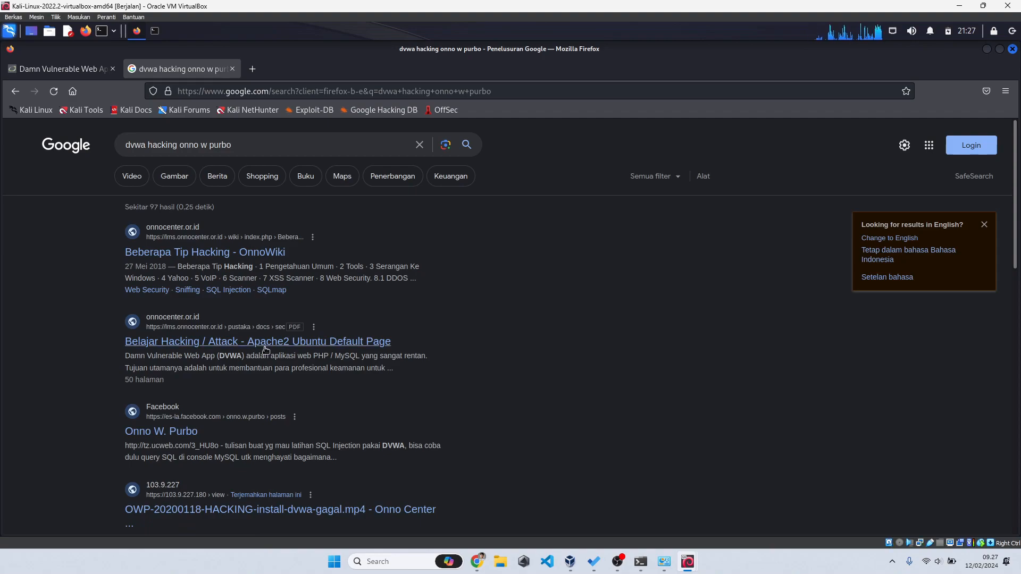
pyautogui.click(261, 253)
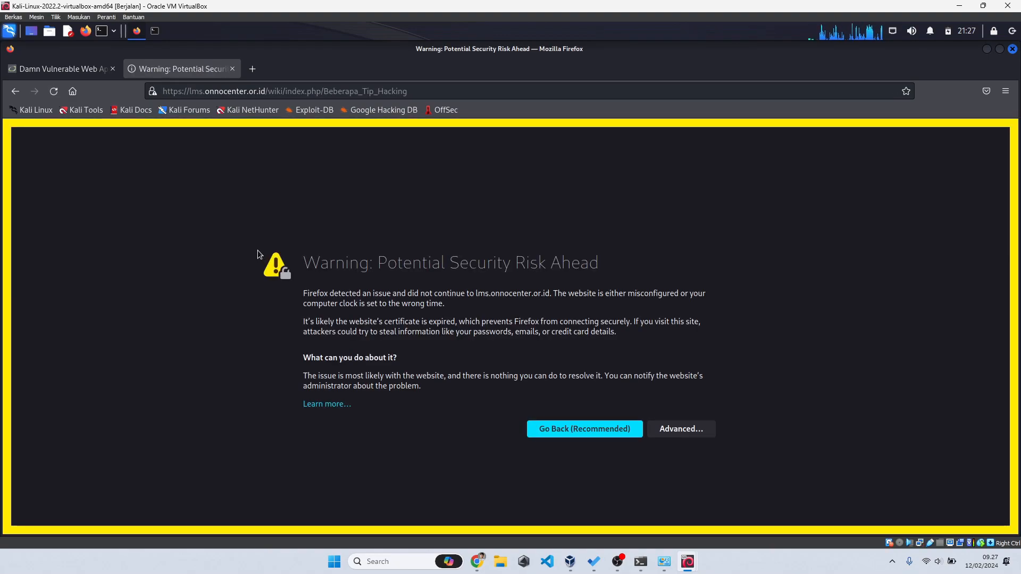
pyautogui.click(678, 430)
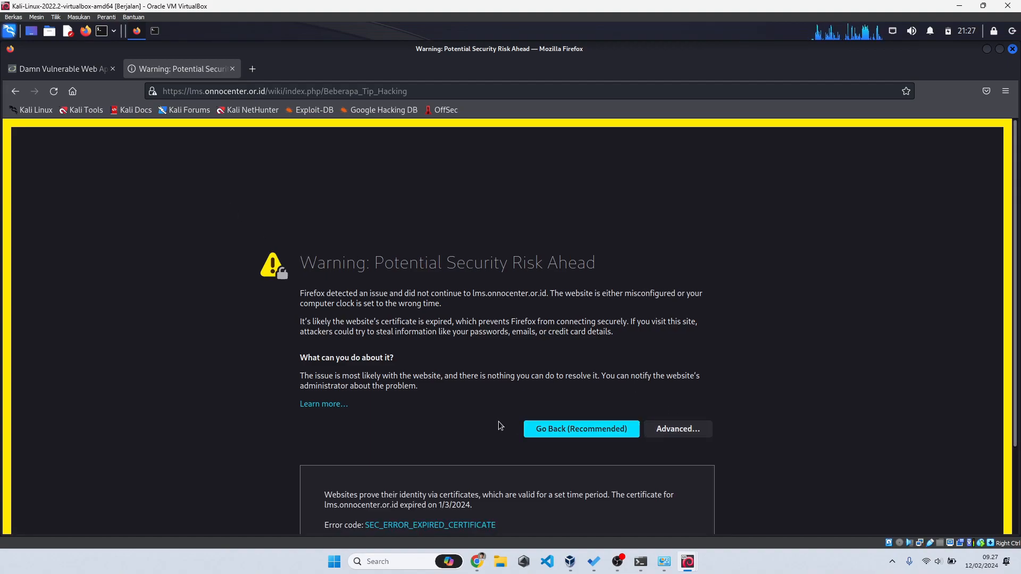
pyautogui.scroll(-2, 499, 447)
pyautogui.click(620, 487)
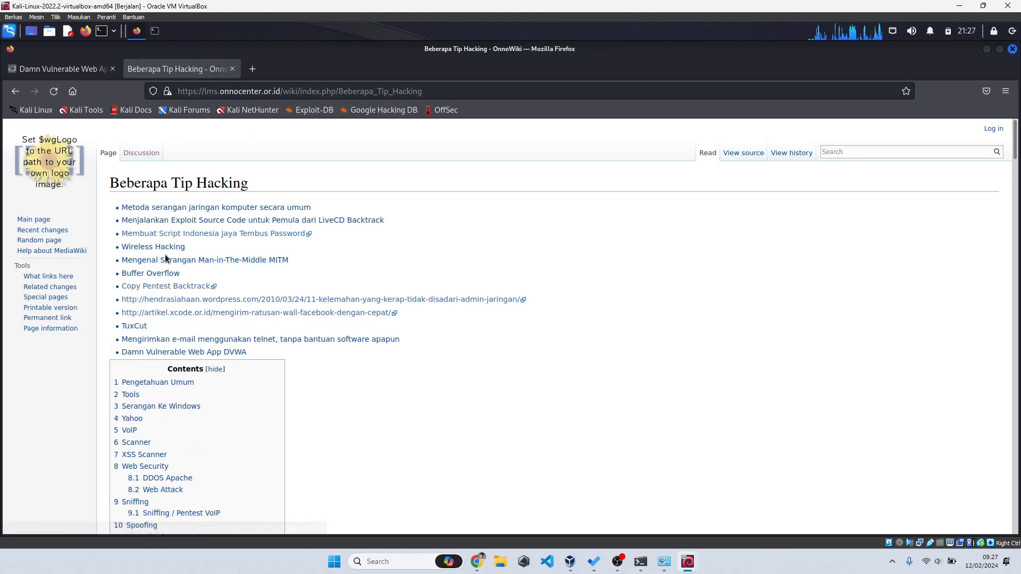
# Step: Drop 'hacking' from the query, search 'dvwa onno w purbo', and open DVWA - OnnoWiki
pyautogui.click(15, 92)
pyautogui.click(15, 92)
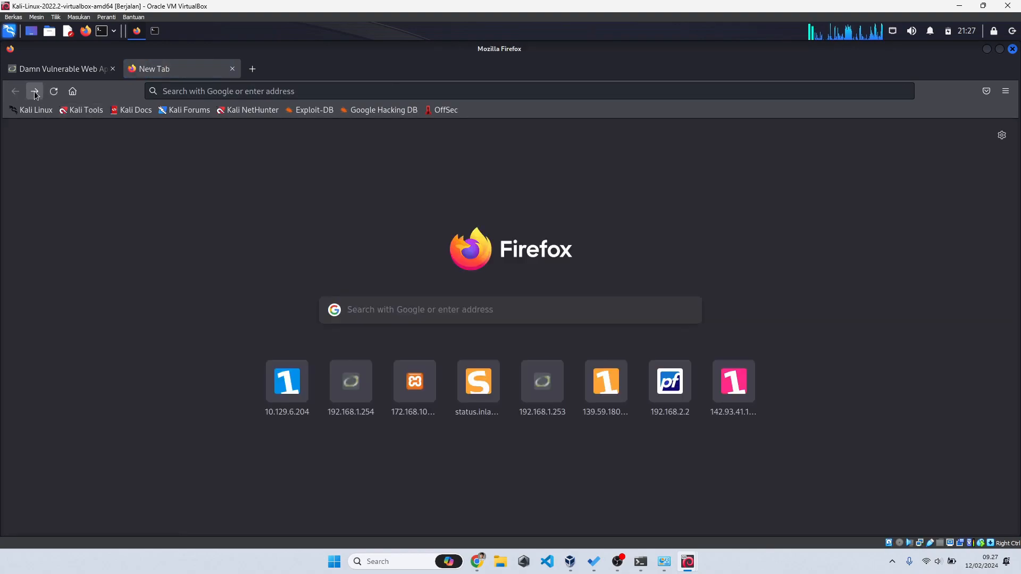
pyautogui.click(35, 91)
pyautogui.doubleClick(167, 145)
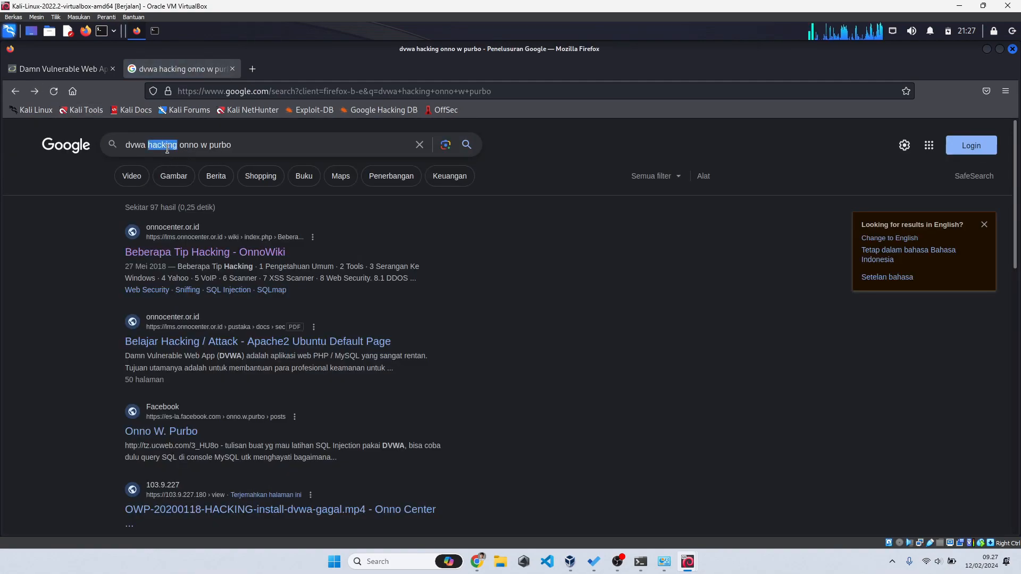
pyautogui.press('BackSpace')
pyautogui.press('Return')
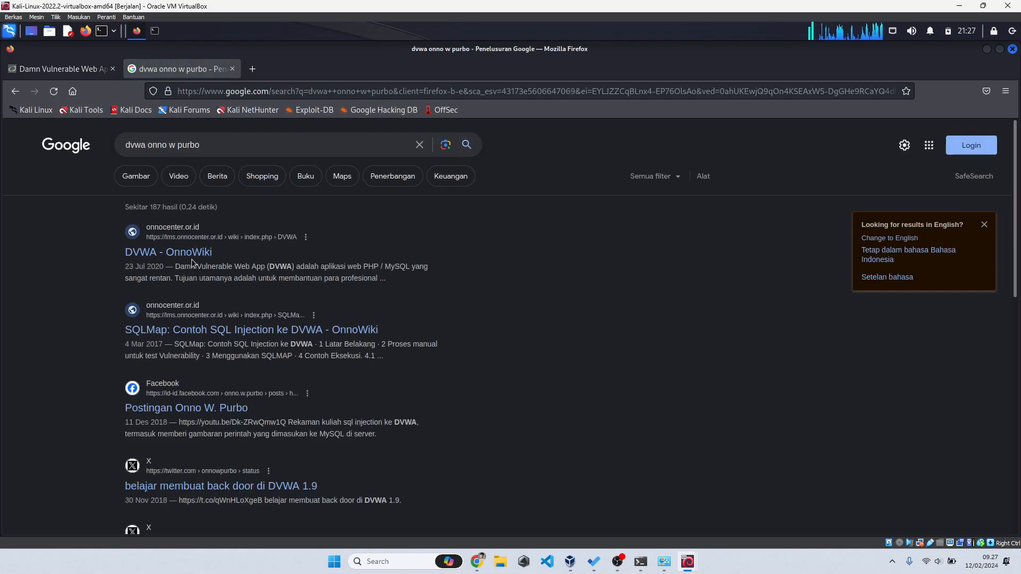
pyautogui.click(193, 258)
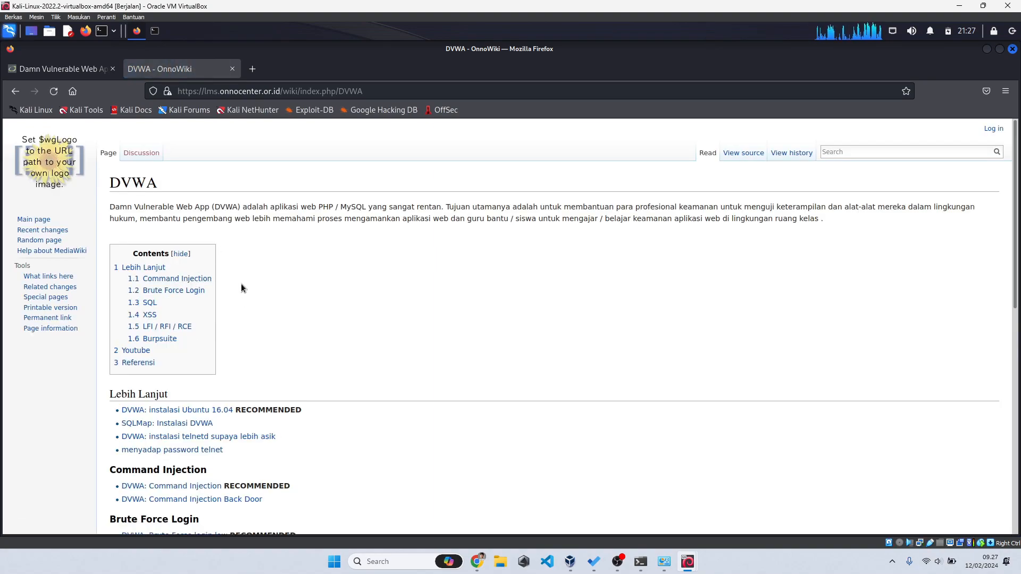
# Step: Load DVWA's Command Execution page, then open the wiki's 'DVWA: Command Injection' article
pyautogui.click(195, 279)
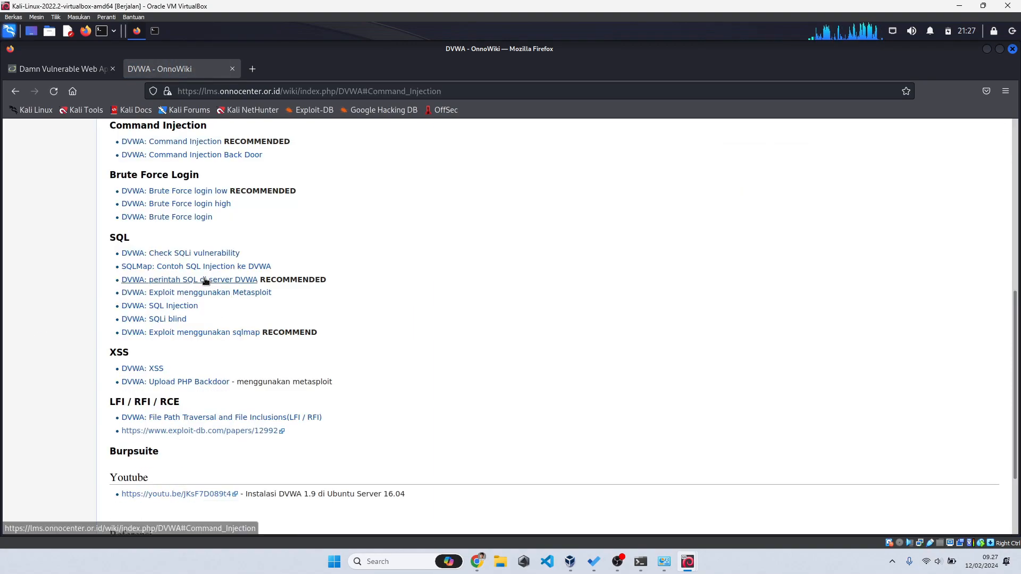
pyautogui.click(97, 75)
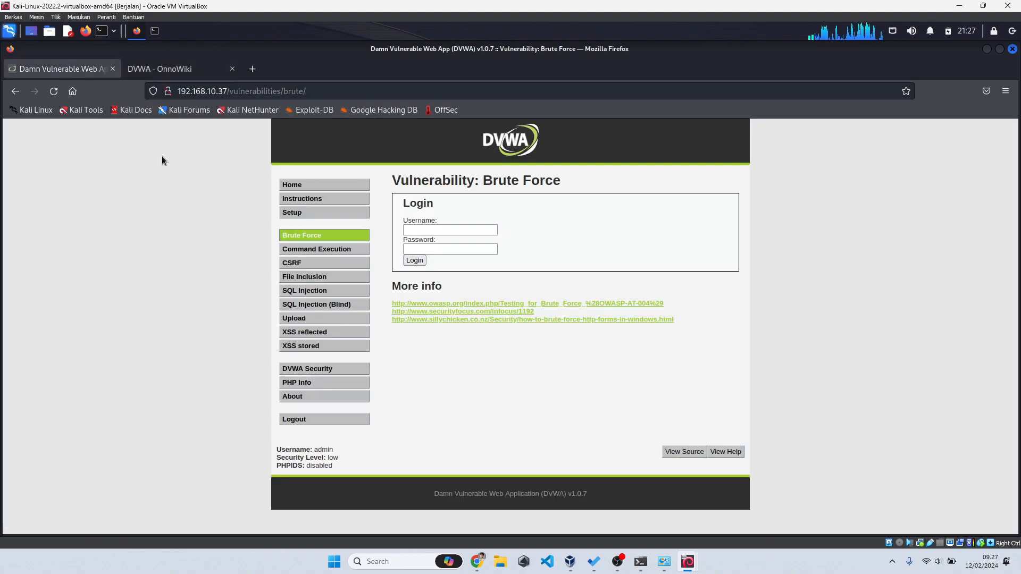
pyautogui.click(322, 250)
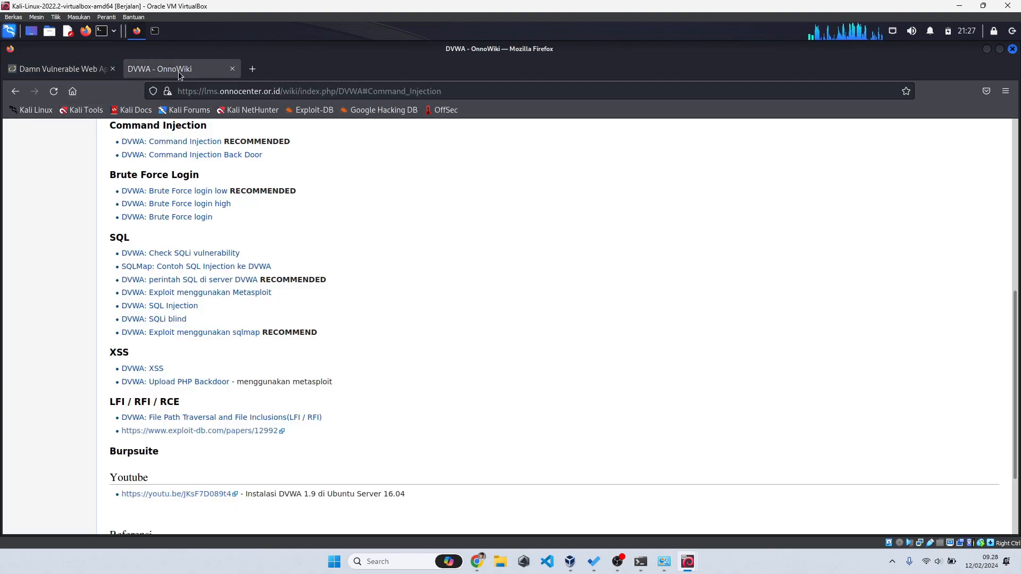
pyautogui.click(178, 69)
pyautogui.scroll(5, 279, 284)
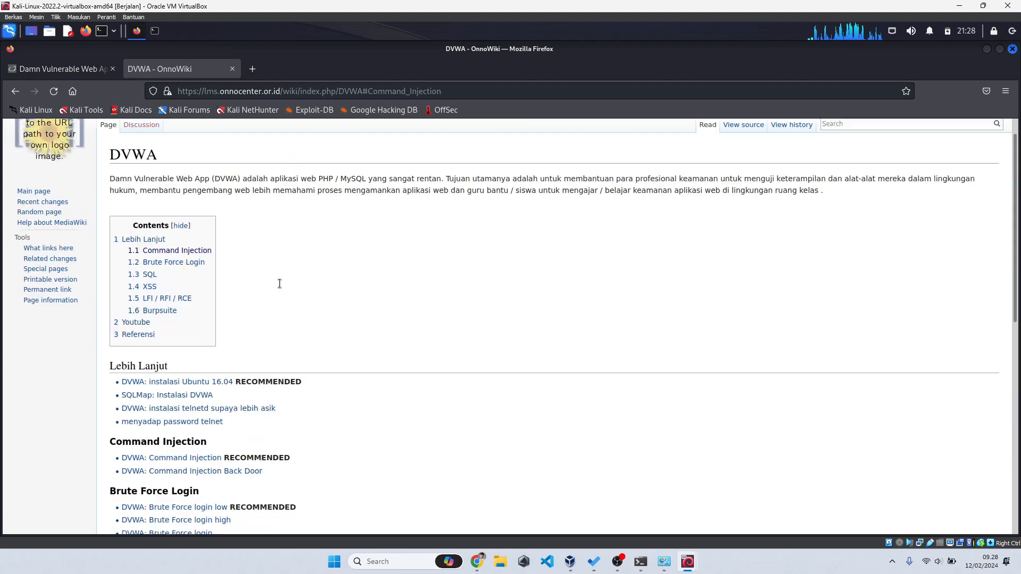
pyautogui.scroll(-3, 279, 283)
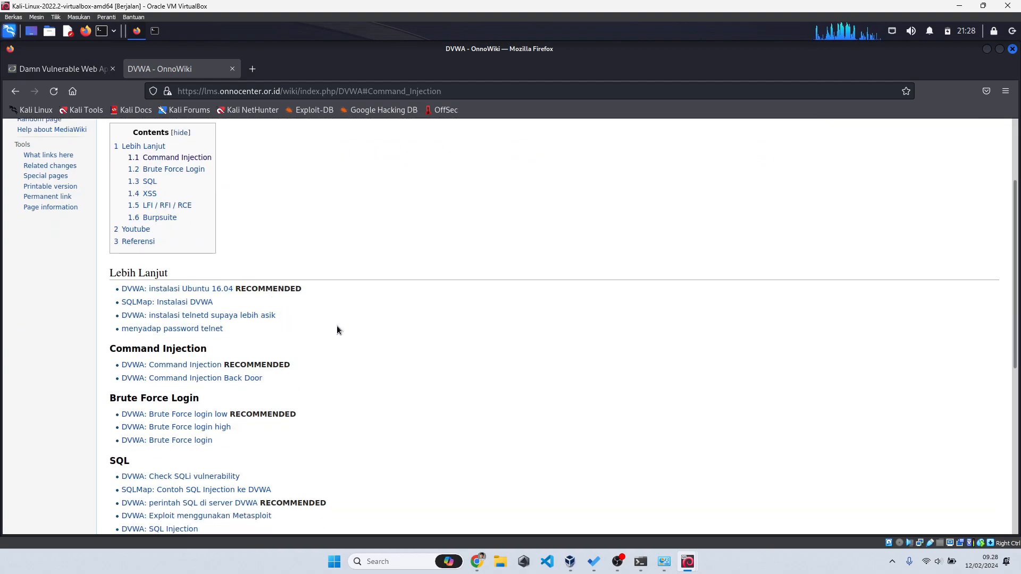
pyautogui.click(201, 366)
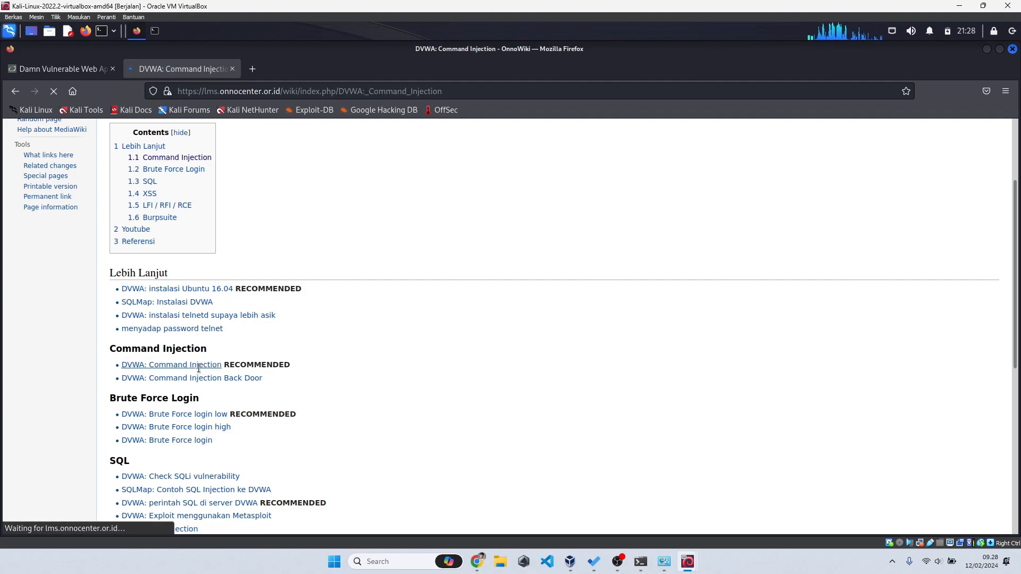
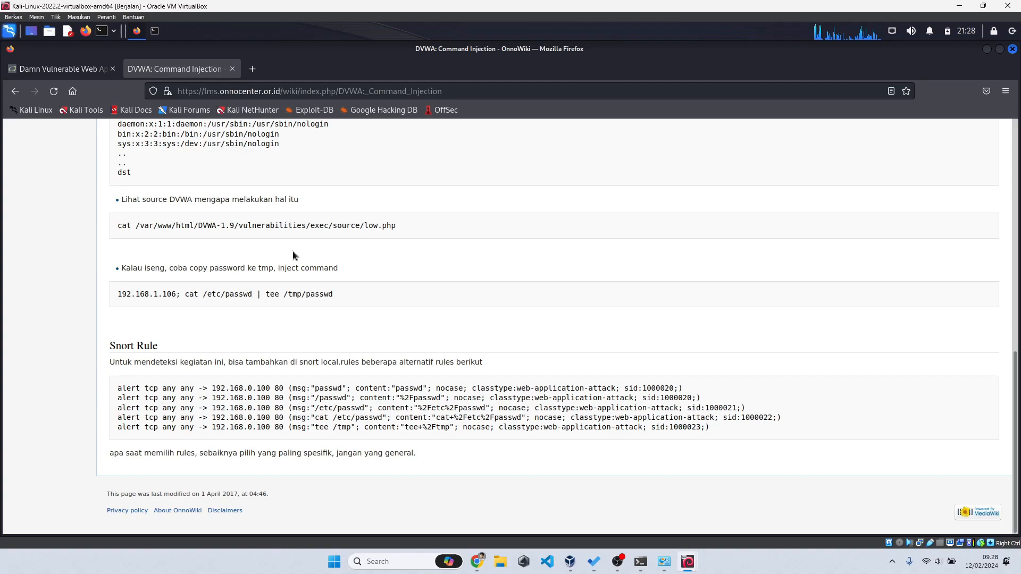
# Step: Go back to the DVWA wiki index and open 'DVWA: Brute Force login low' from '1.2 Brute Force Login'
pyautogui.scroll(15, 293, 256)
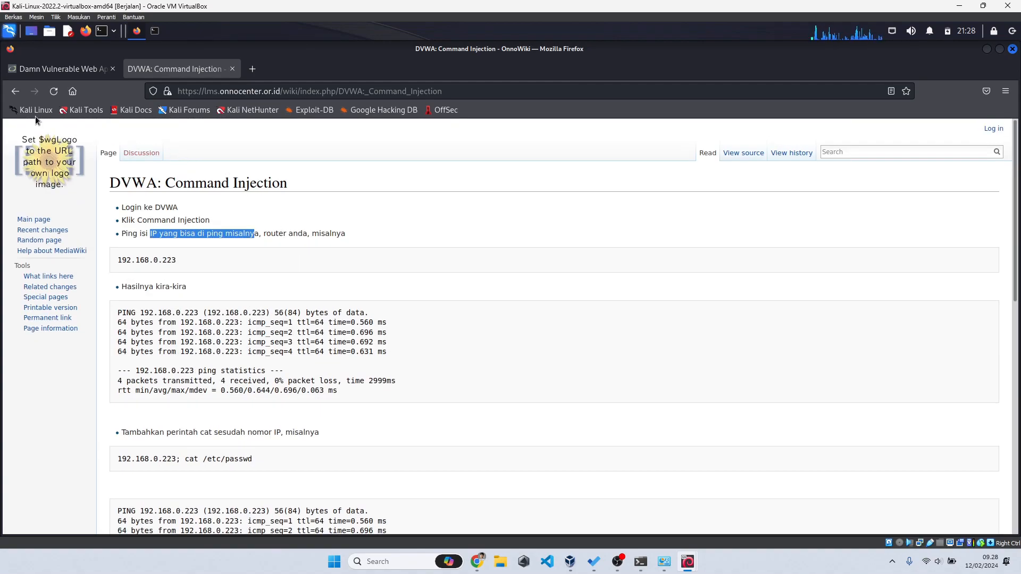
pyautogui.click(15, 91)
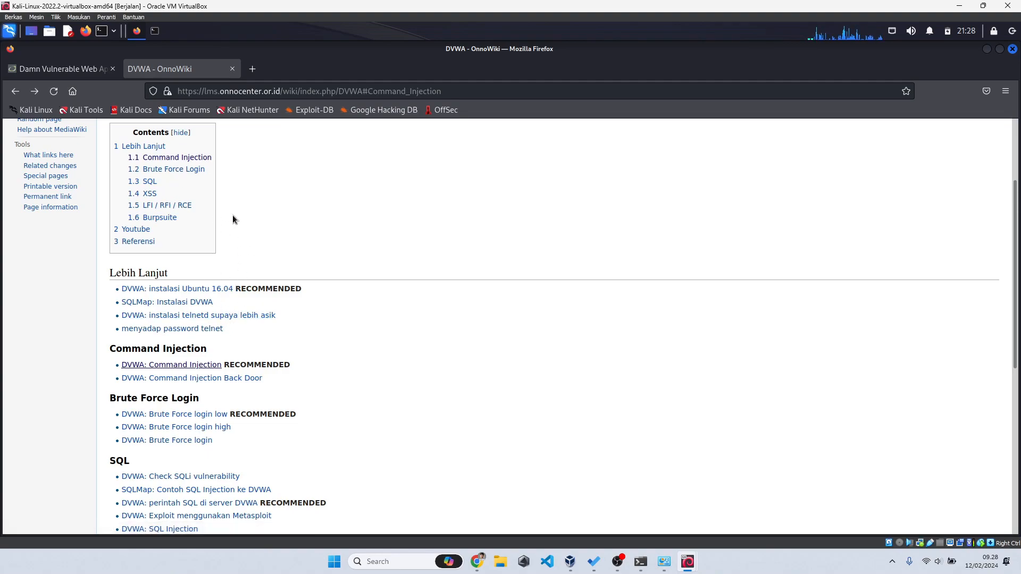
pyautogui.scroll(-2, 231, 215)
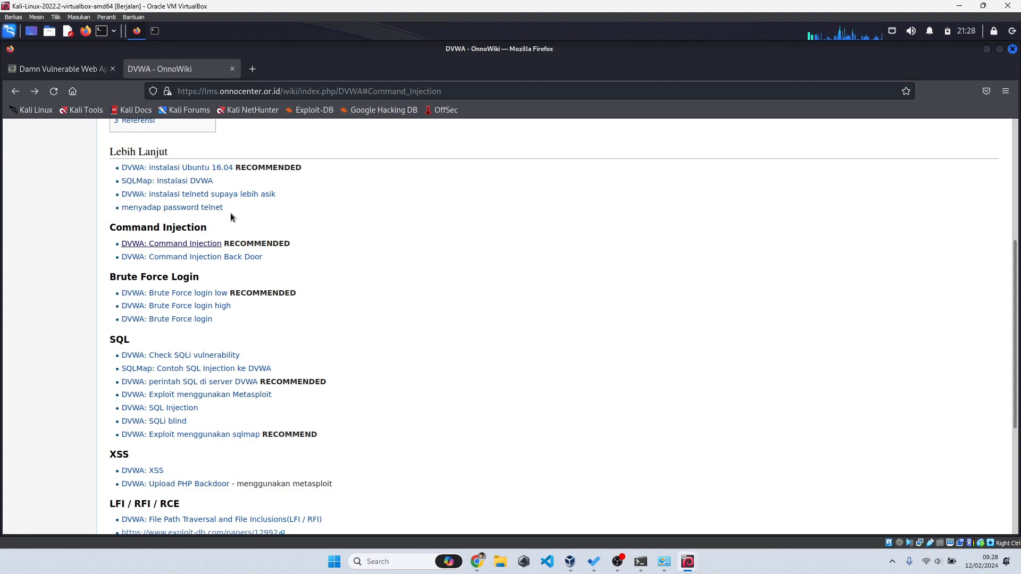
pyautogui.scroll(5, 223, 245)
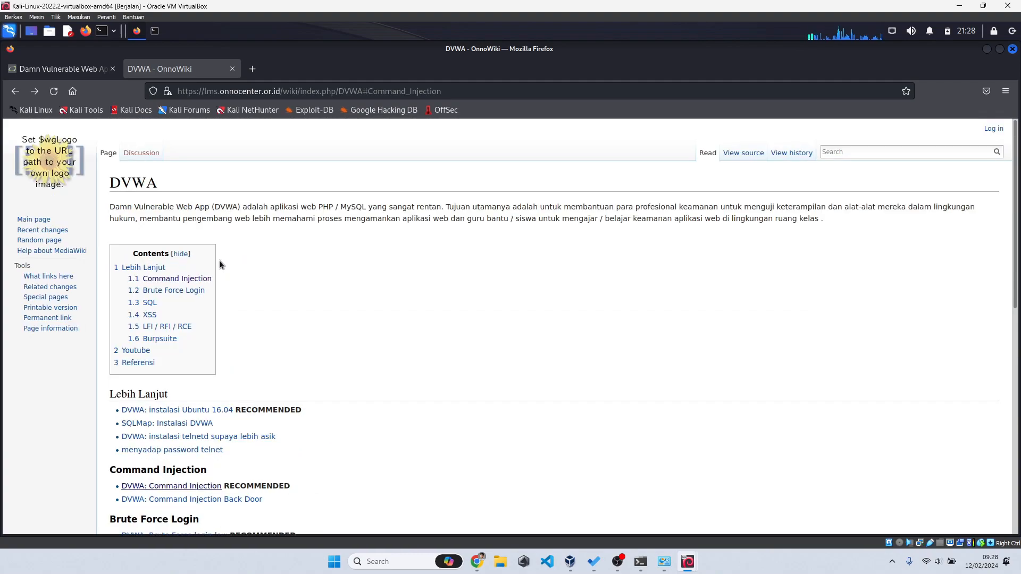
pyautogui.click(200, 292)
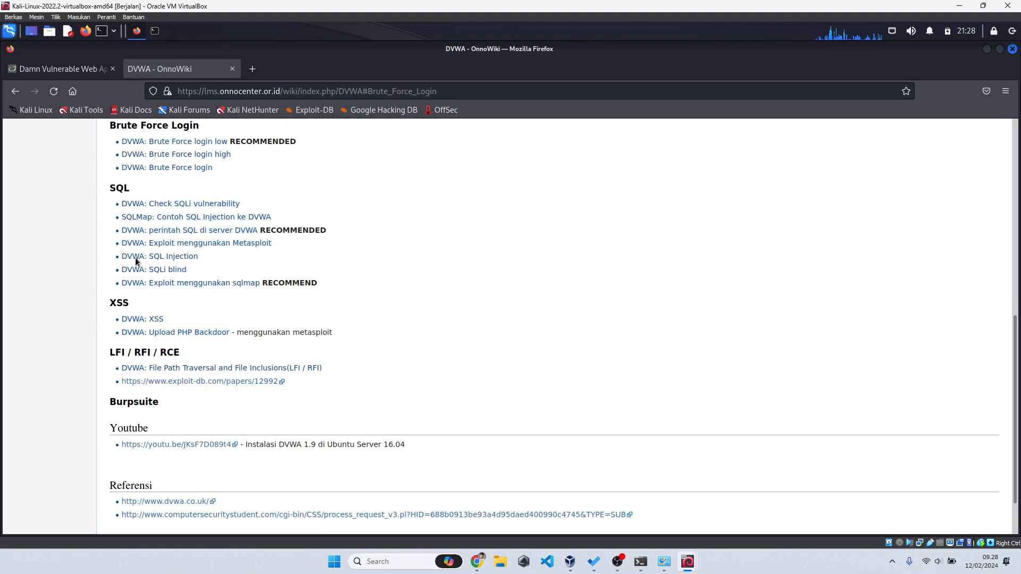
pyautogui.click(206, 146)
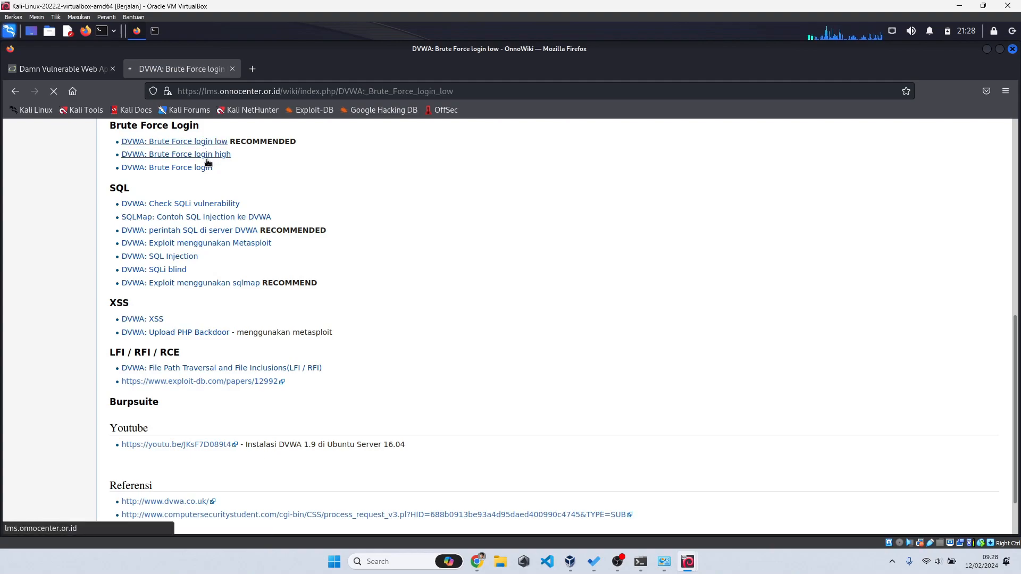
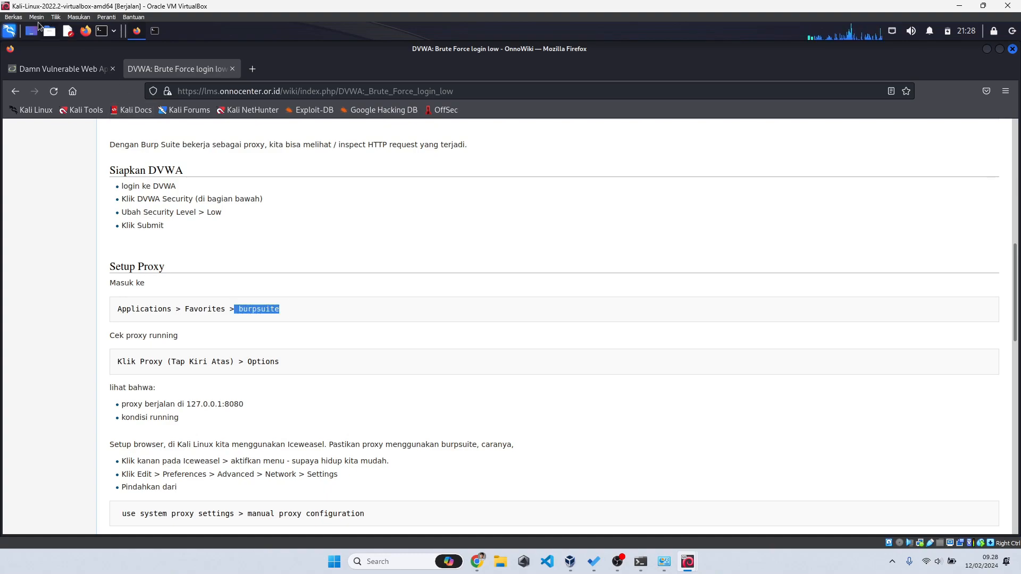
# Step: Search the Kali application menu for 'bur' to find burpsuite
pyautogui.click(15, 35)
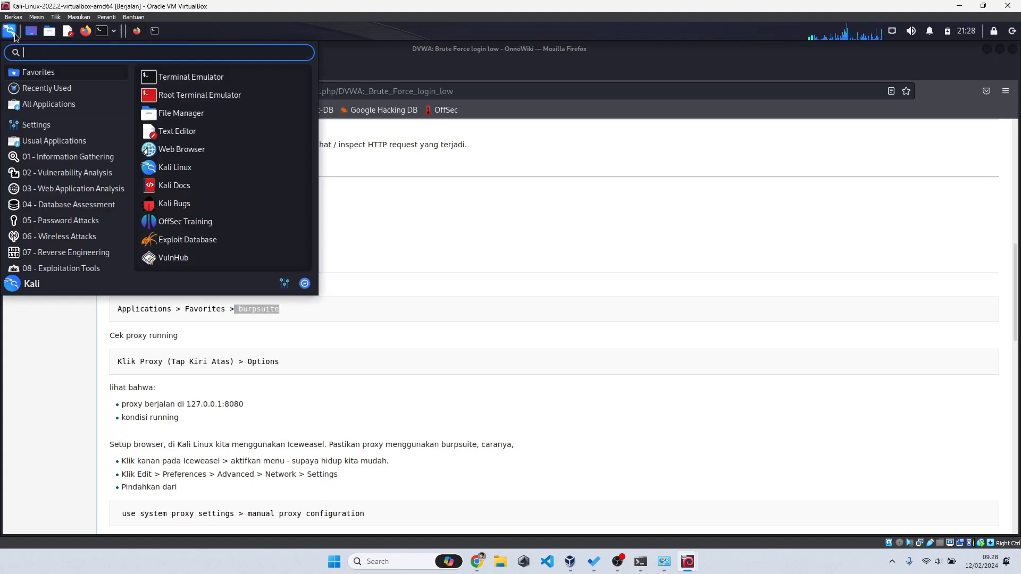
pyautogui.write('bur')
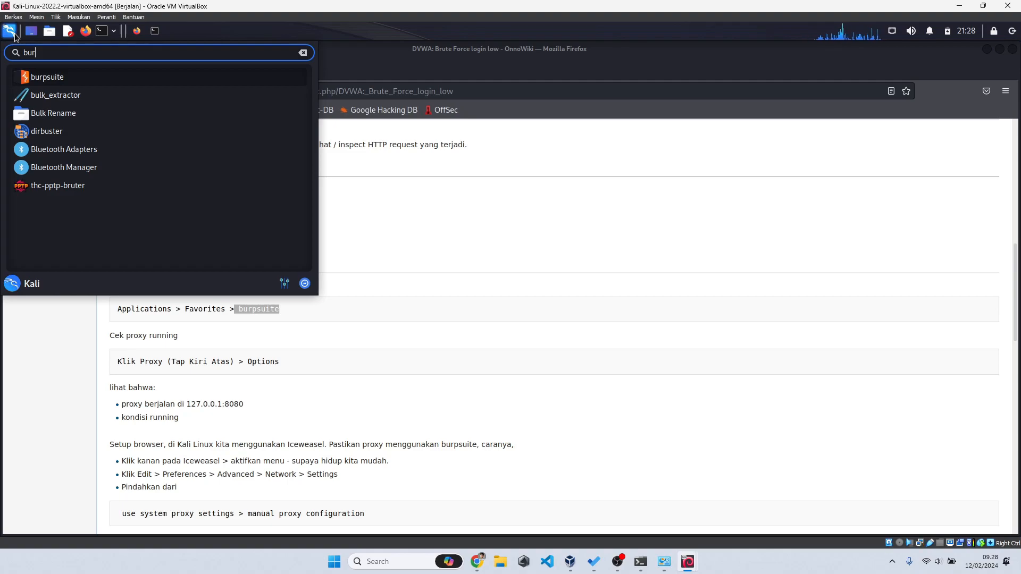
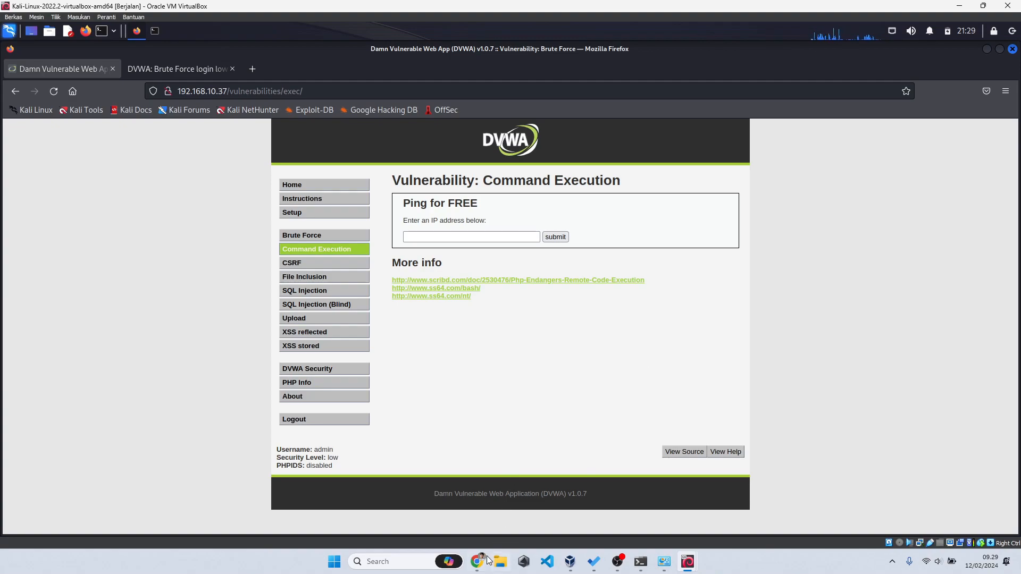
# Step: Exit the Canva slideshow and show slide 12, 'PRAKTEK LINGKUNGAN VIRTUAL', with its network topology diagram
pyautogui.moveTo(481, 562)
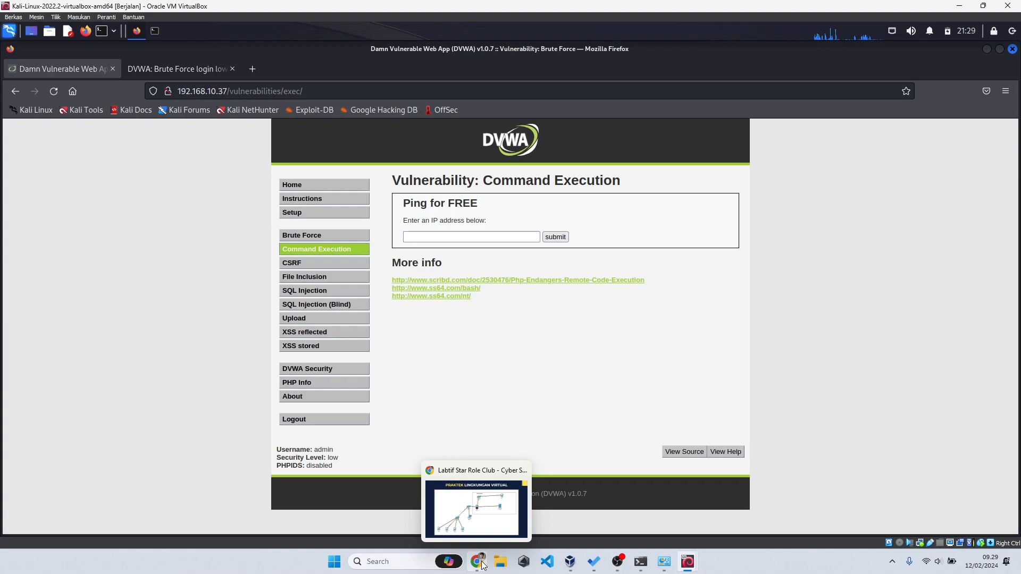
pyautogui.click(488, 511)
pyautogui.press('Escape')
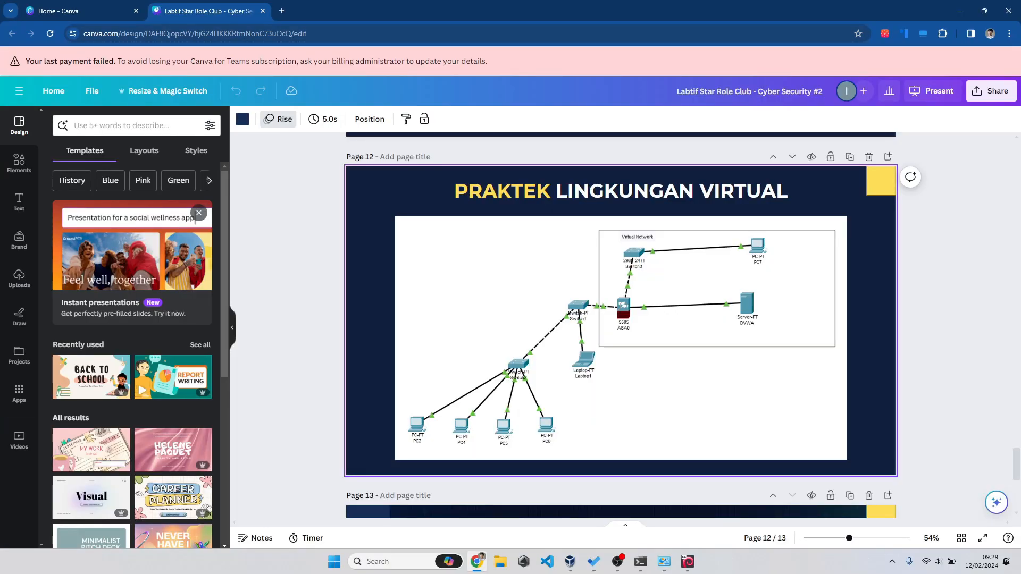
pyautogui.hotkey('alt', 'Tab')
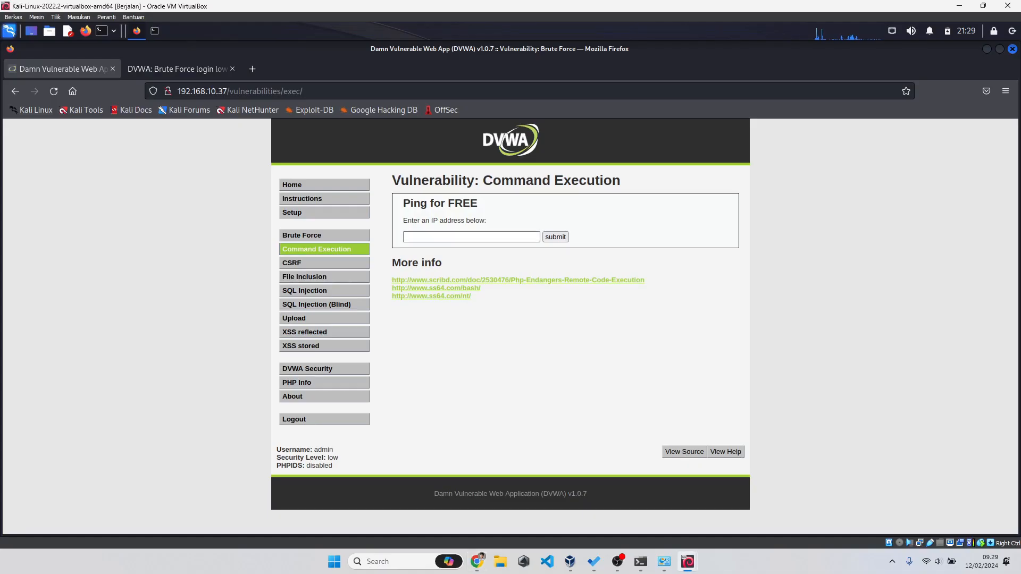
pyautogui.hotkey('alt', 'Tab')
pyautogui.press('F11')
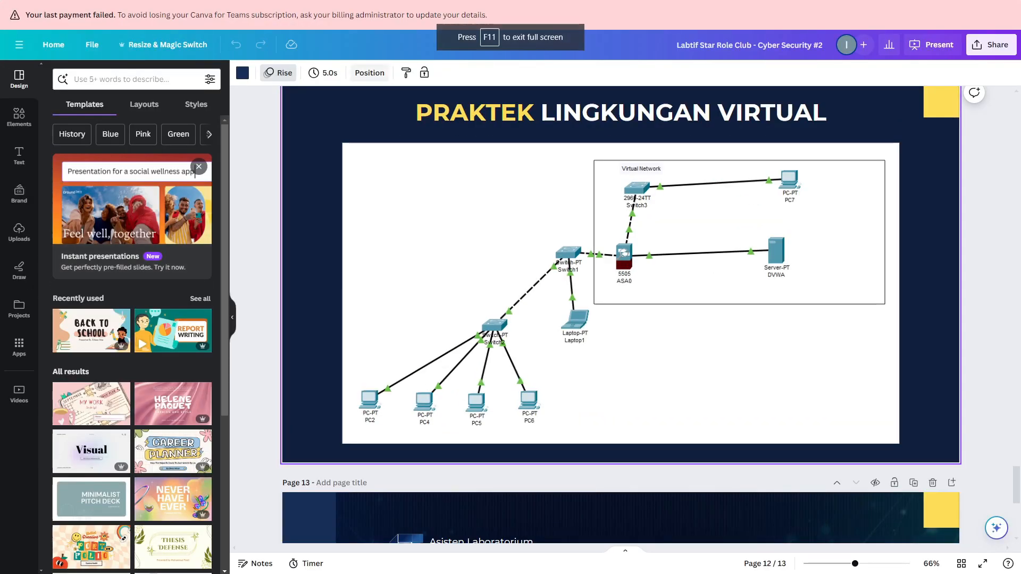
pyautogui.press('F11')
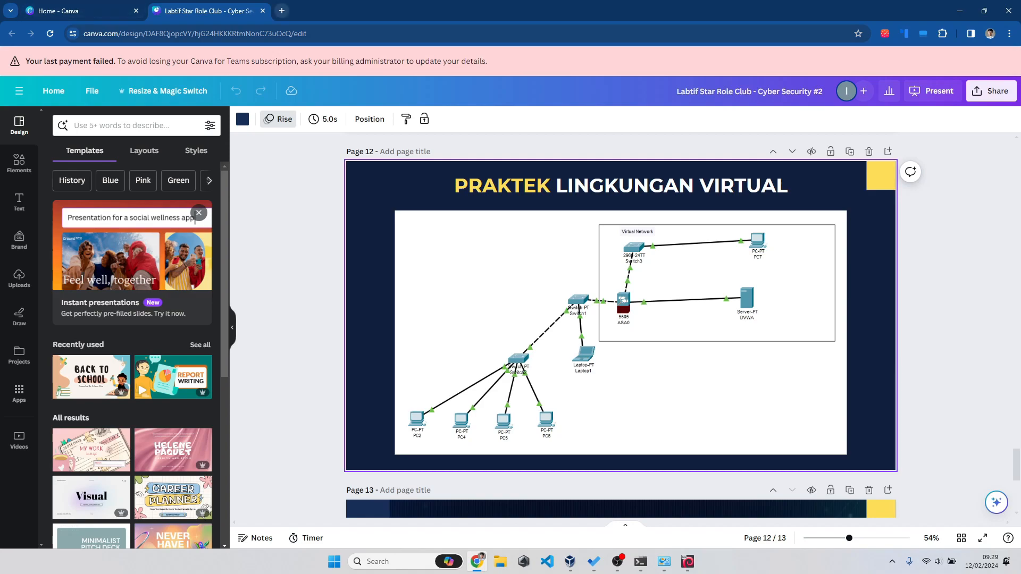
# Step: Load 192.168.10.37 in a new Chrome tab to reach the DVWA login.php page
pyautogui.click(281, 10)
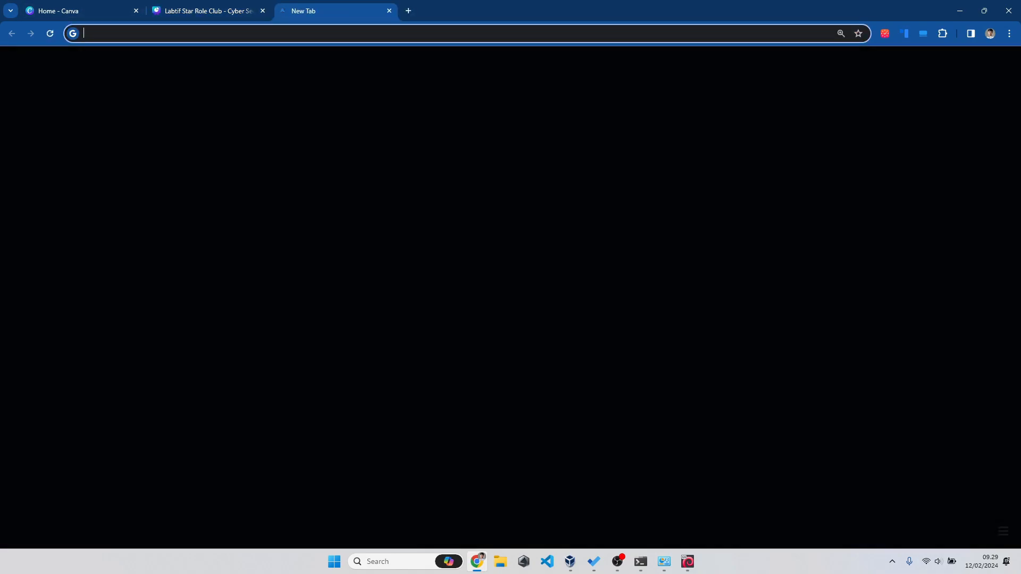
pyautogui.moveTo(687, 562)
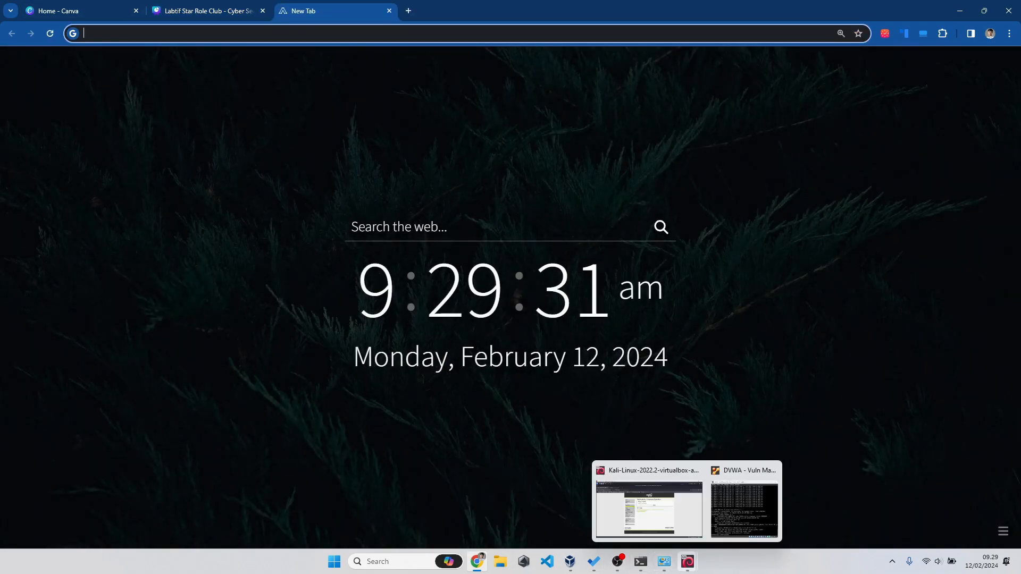
pyautogui.moveTo(743, 509)
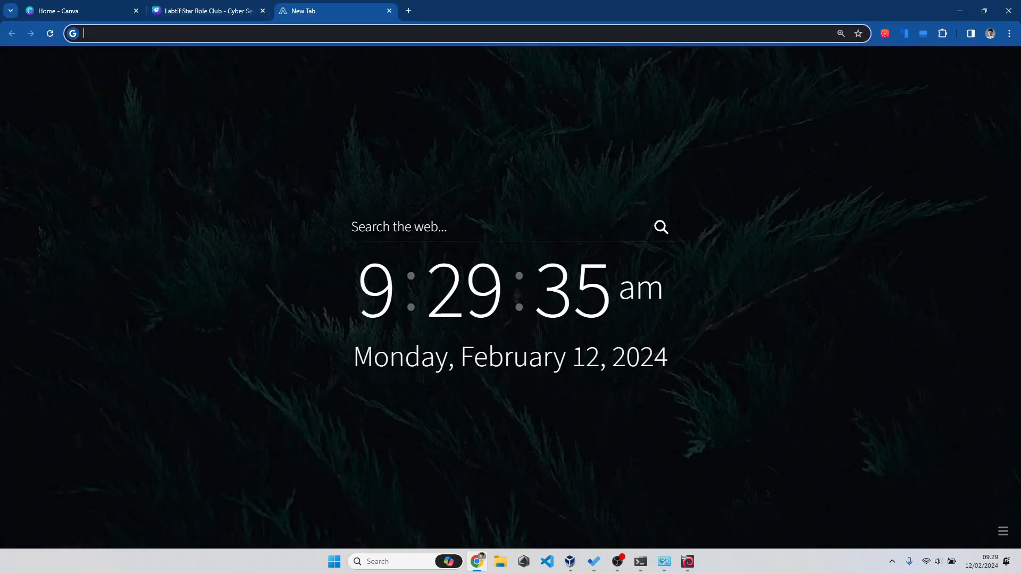
pyautogui.write('192.168')
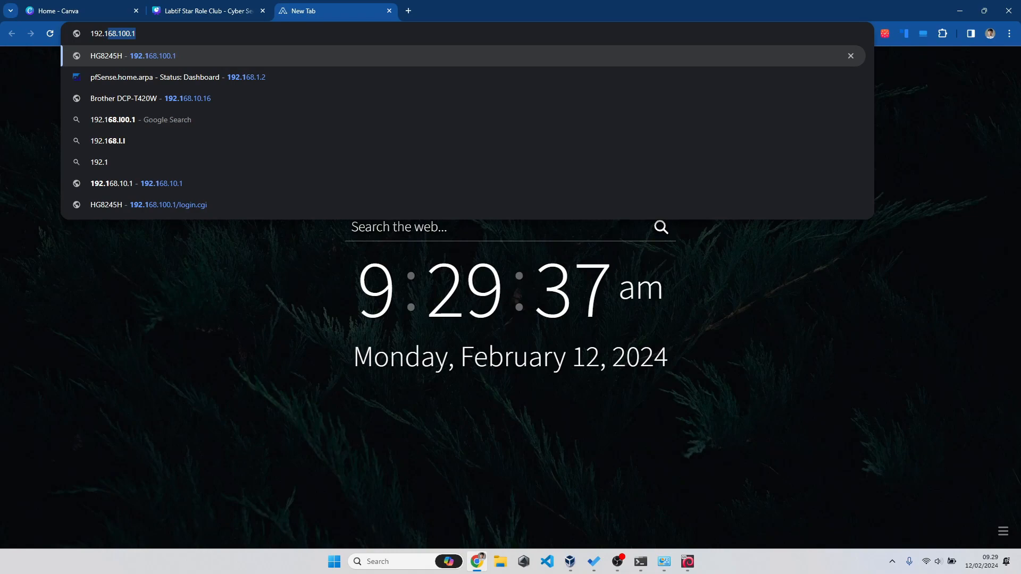
pyautogui.write('.10.37')
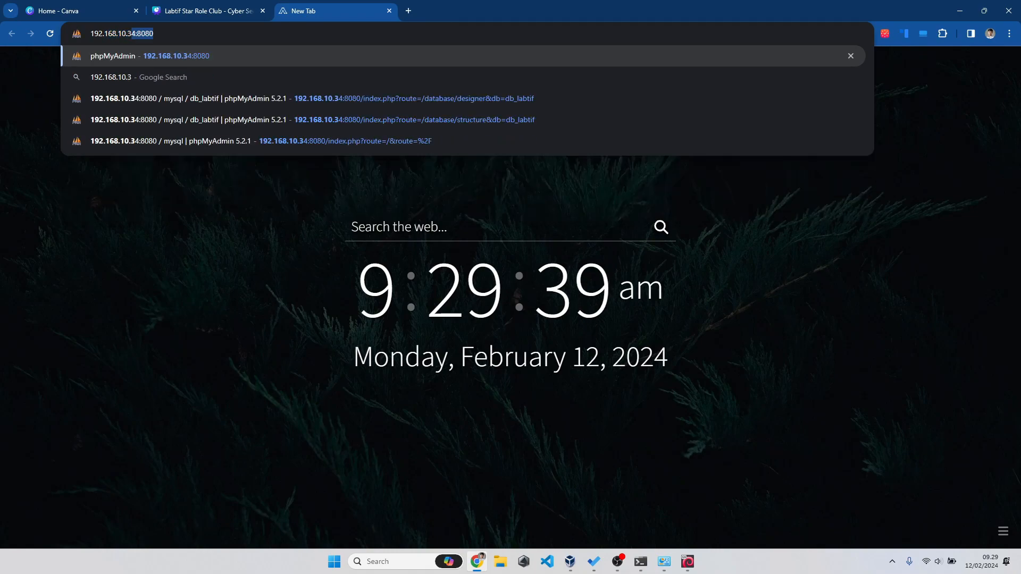
pyautogui.press('Return')
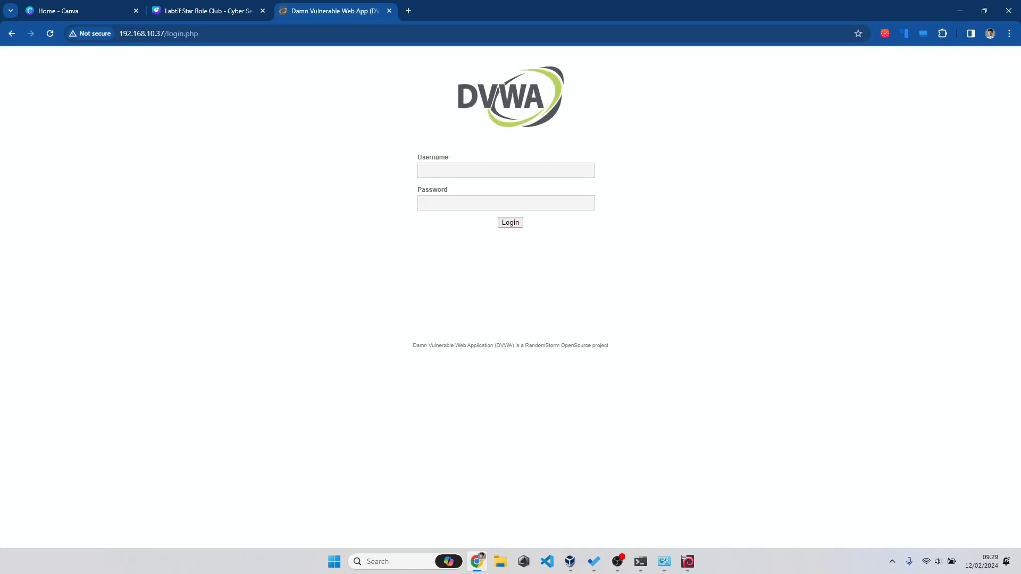
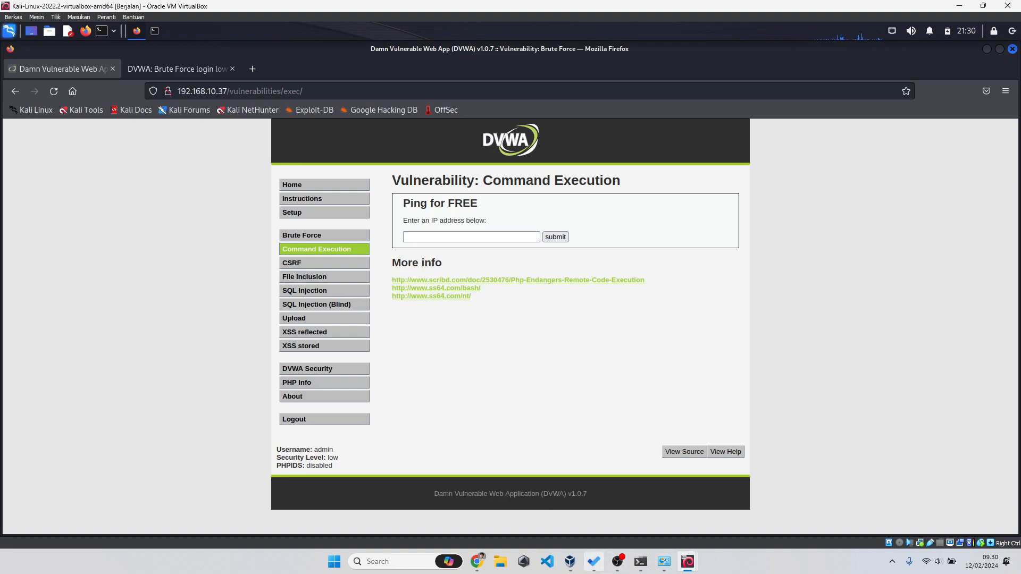
# Step: Leave the DVWA Command Execution page in Kali Firefox and switch to the OBS window with Alt+Tab
pyautogui.moveTo(594, 561)
pyautogui.hotkey('alt', 'Tab')
pyautogui.hotkey('alt', 'Tab')
pyautogui.hotkey('alt', 'Tab')
pyautogui.hotkey('alt', 'Tab')
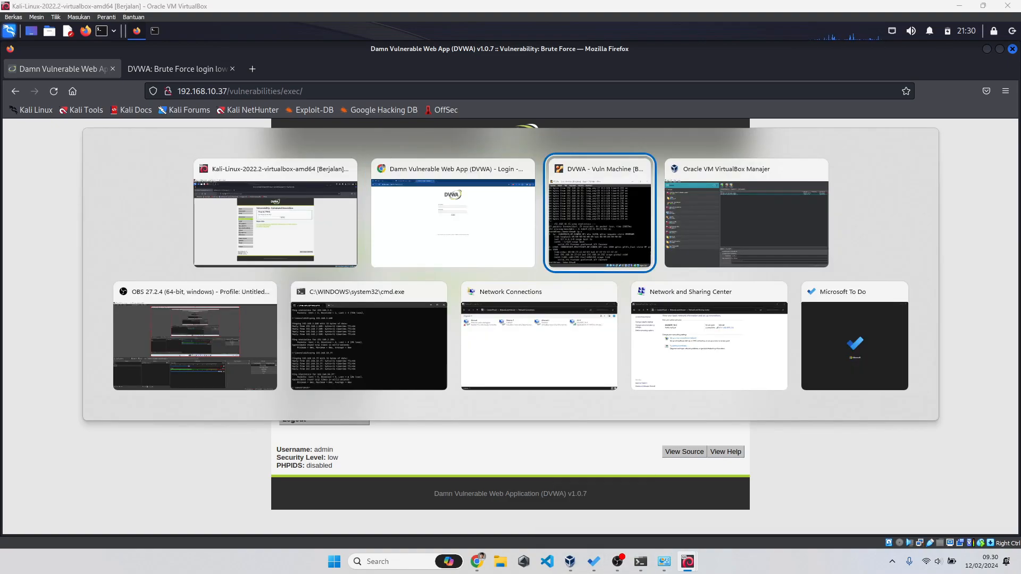